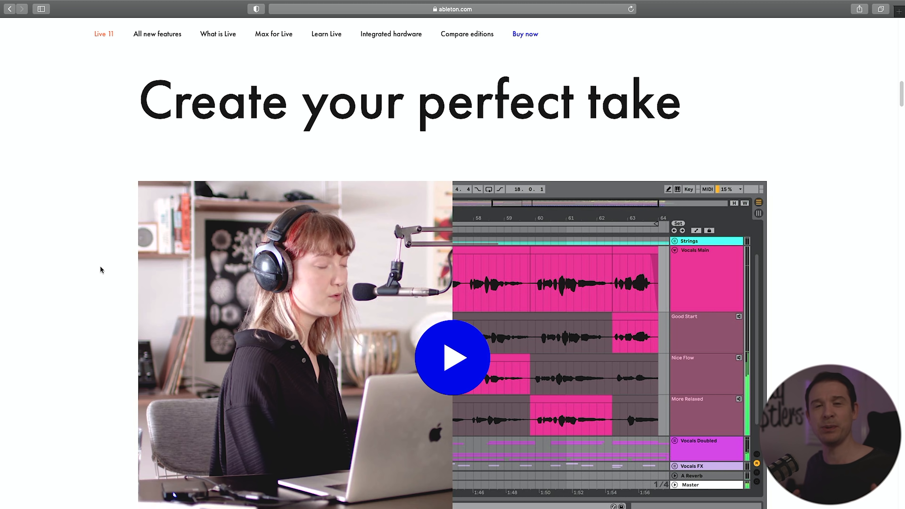
{"action": "scroll", "coordinate": [100, 266], "scroll_direction": "down", "scroll_amount": 3}
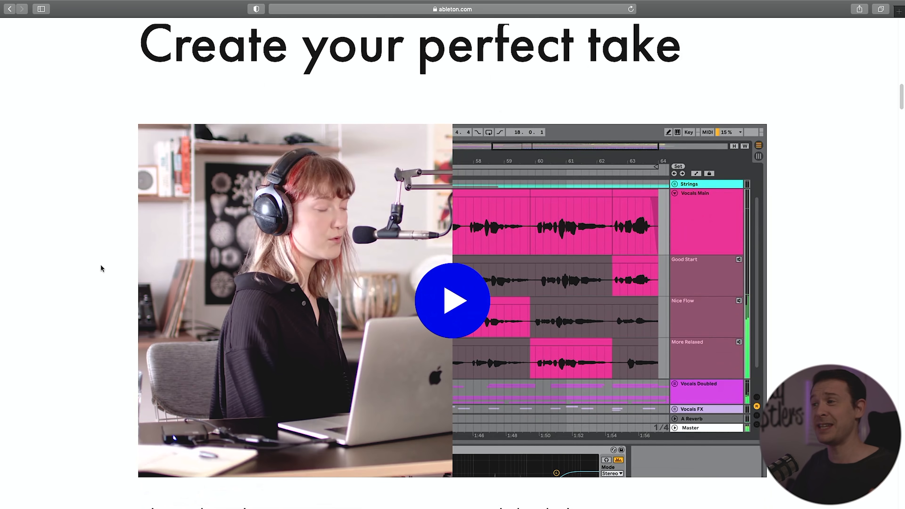
{"action": "scroll", "coordinate": [703, 257], "scroll_direction": "down", "scroll_amount": 1}
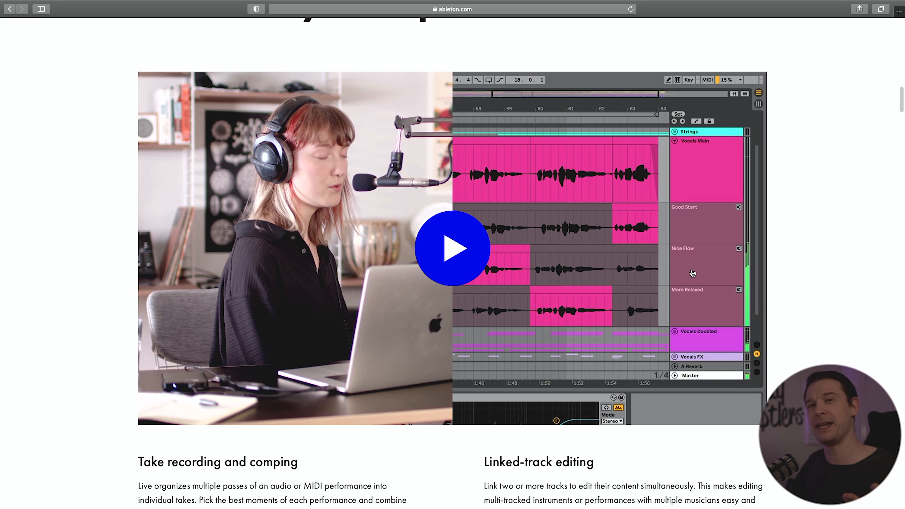
{"action": "scroll", "coordinate": [693, 273], "scroll_direction": "down", "scroll_amount": 2}
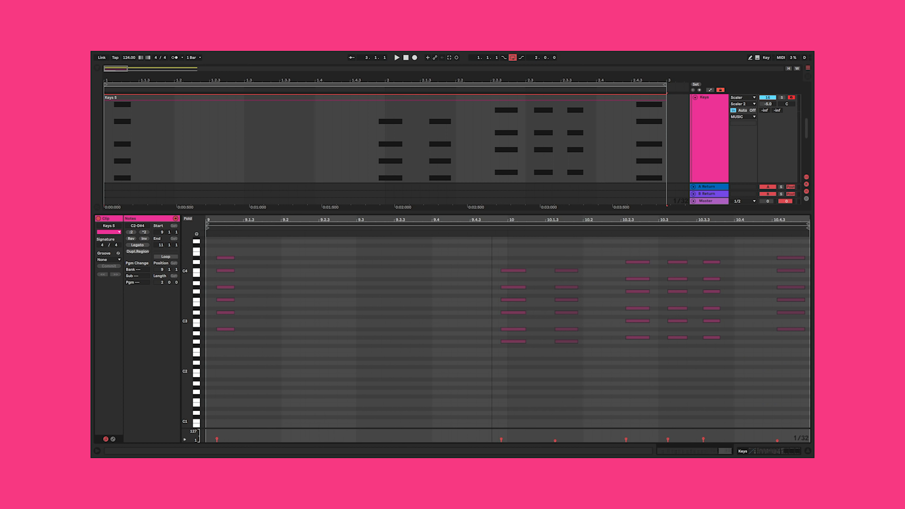
{"action": "scroll", "coordinate": [505, 331], "scroll_direction": "down", "scroll_amount": 10}
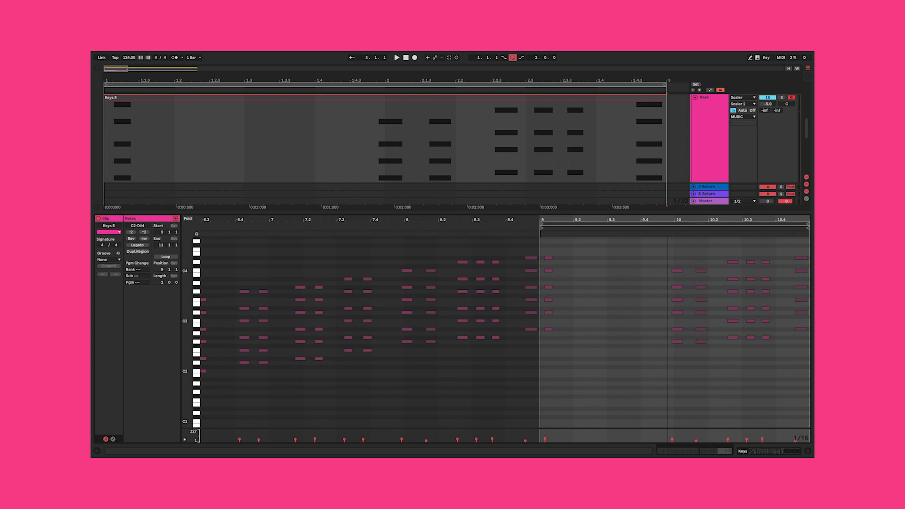
{"action": "left_click_drag", "start_coordinate": [747, 222], "coordinate": [613, 221]}
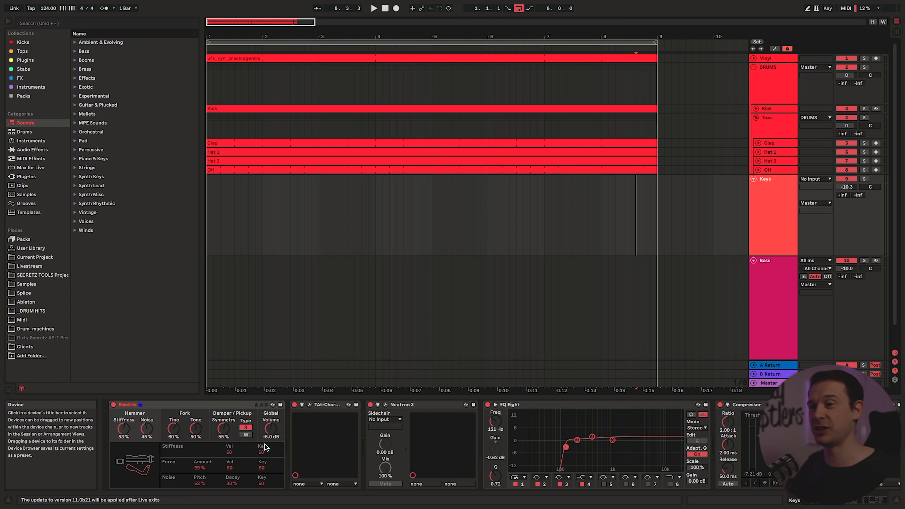
Set the Keys track's MIDI input to All Ins with monitoring on Auto, and arm the track for recording
{"action": "left_click", "coordinate": [820, 179]}
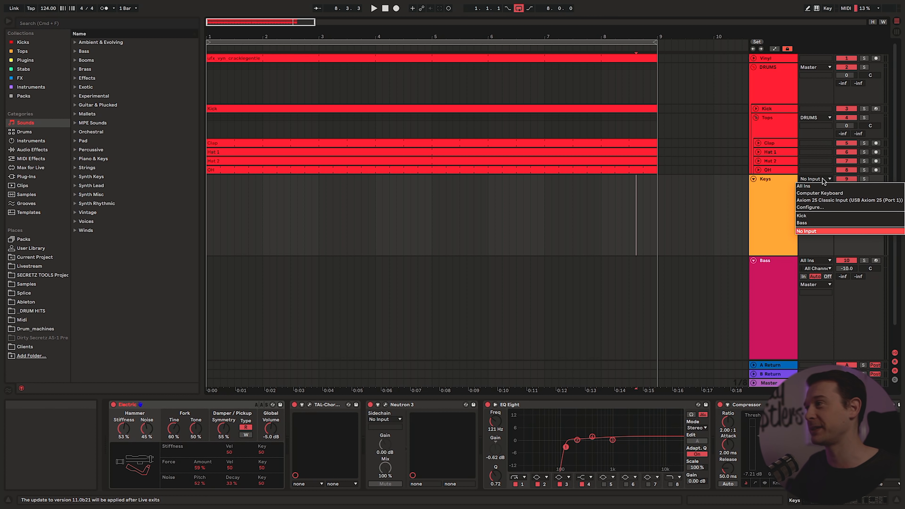
{"action": "left_click", "coordinate": [821, 186]}
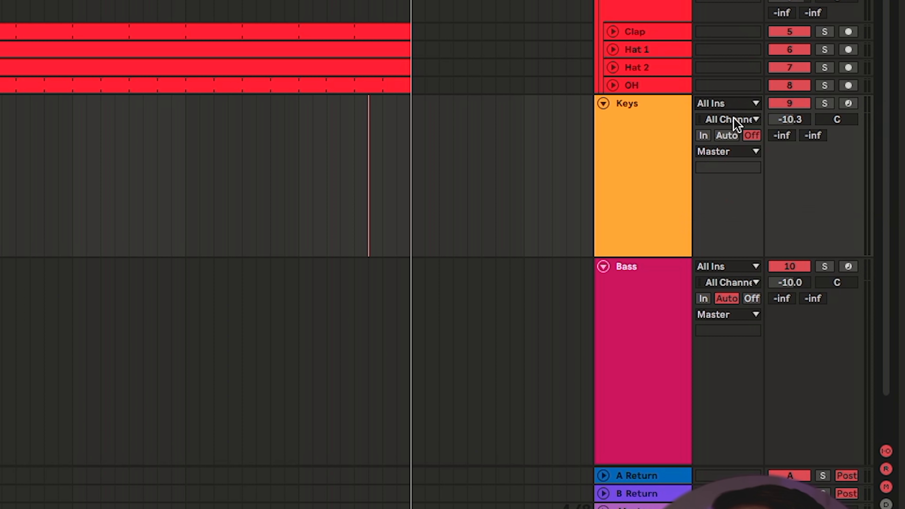
{"action": "left_click", "coordinate": [719, 135]}
{"action": "left_click", "coordinate": [848, 103]}
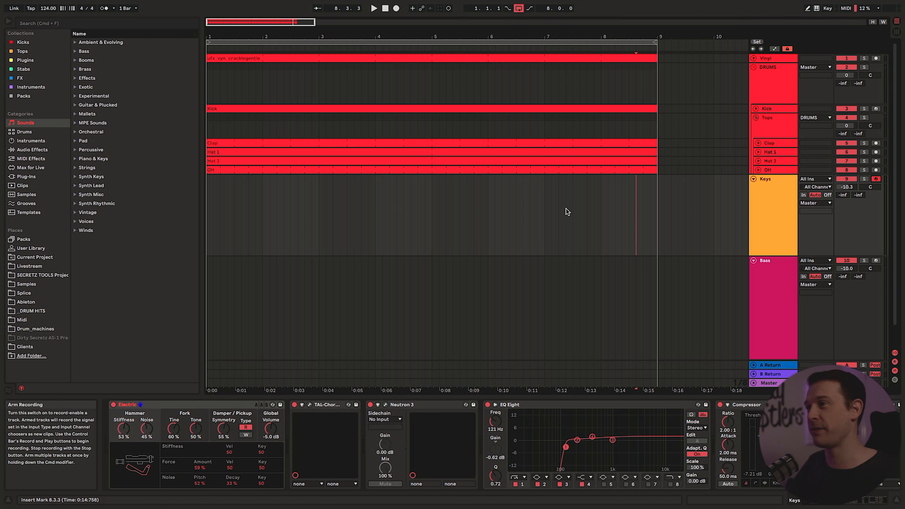
Shorten the arrangement loop to four bars from 1.1.1 and record looped takes on the Keys track
{"action": "left_click_drag", "start_coordinate": [656, 42], "coordinate": [454, 43]}
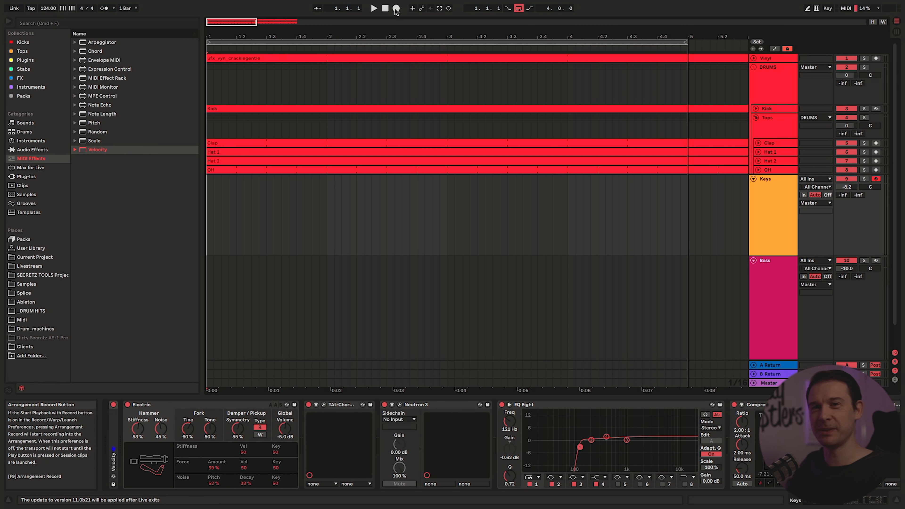
{"action": "left_click", "coordinate": [396, 9]}
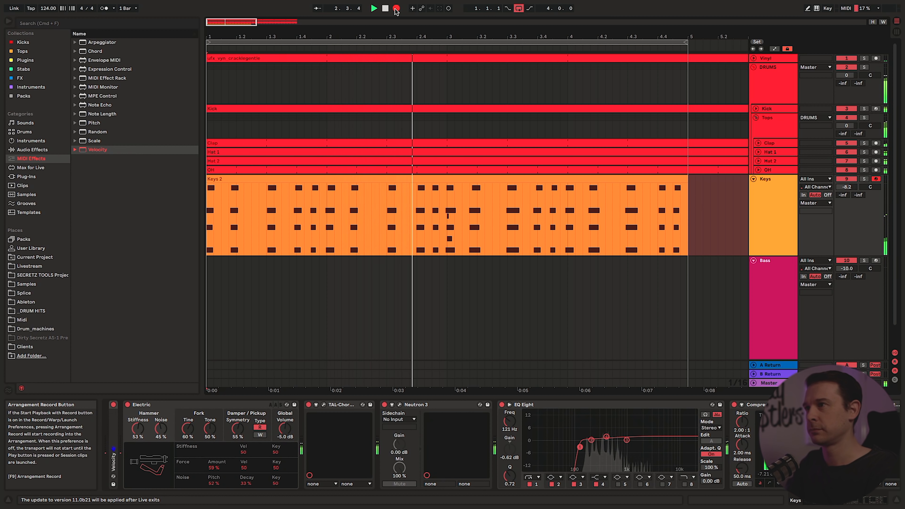
{"action": "left_click", "coordinate": [397, 8]}
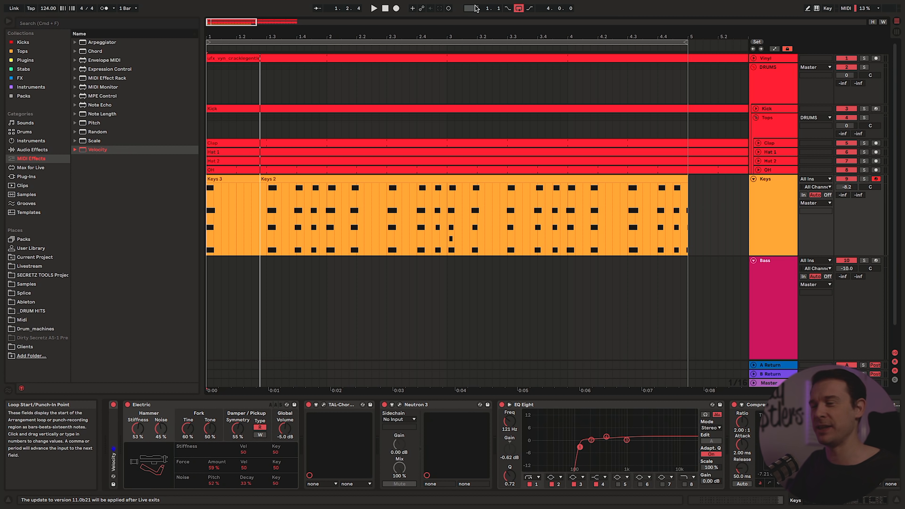
Show the take lanes of the Keys track
{"action": "right_click", "coordinate": [779, 195]}
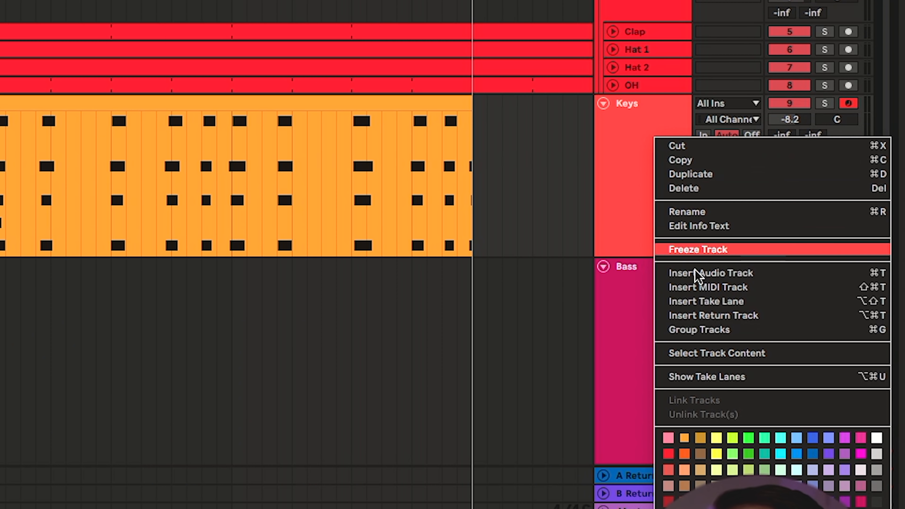
{"action": "left_click", "coordinate": [700, 378]}
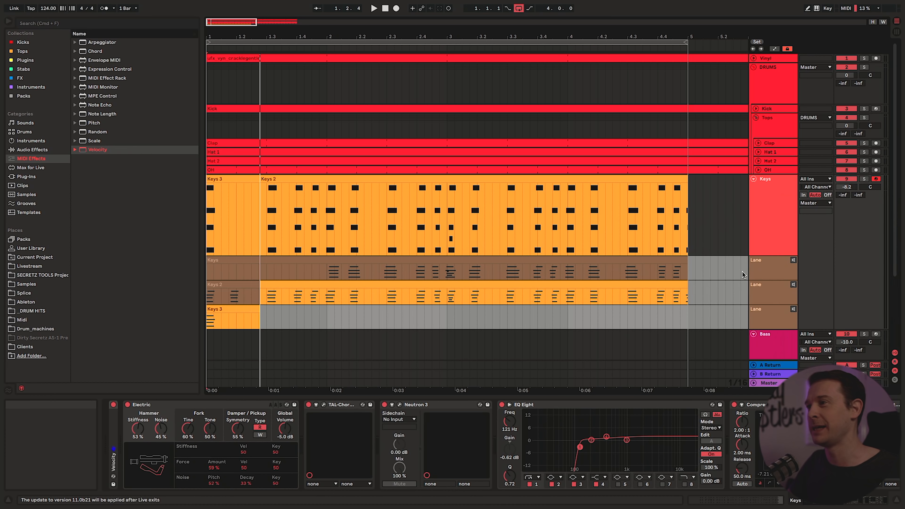
{"action": "scroll", "coordinate": [706, 239], "scroll_direction": "down", "scroll_amount": 2}
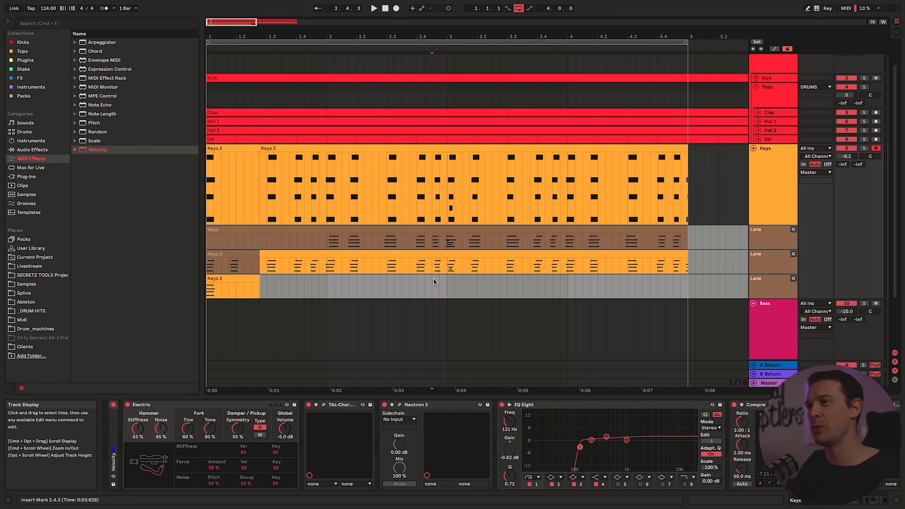
Select the Keys, Keys 2 and Keys 3 takes in turn to examine what each lane contains
{"action": "left_click", "coordinate": [428, 236]}
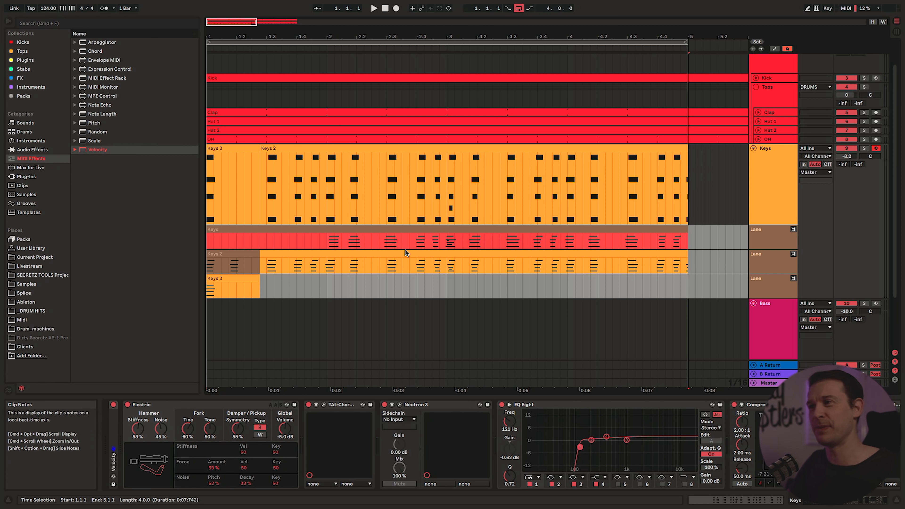
{"action": "left_click", "coordinate": [339, 254]}
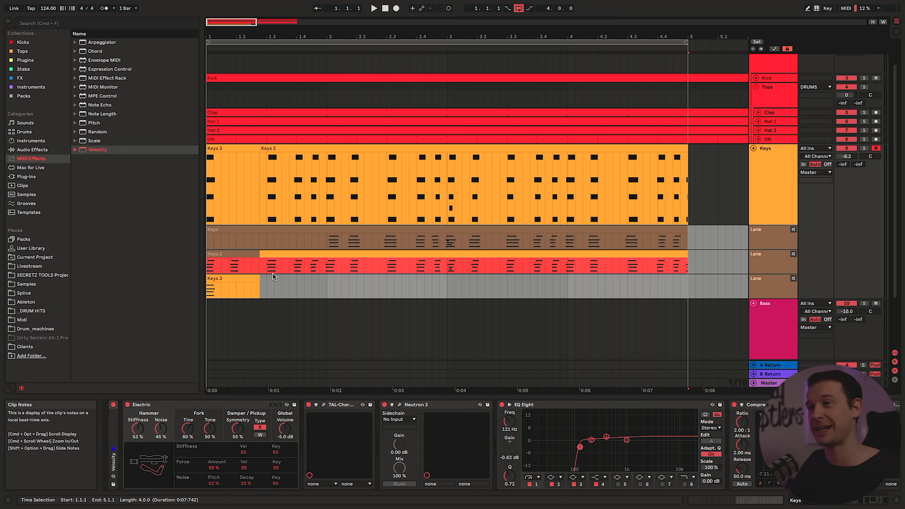
{"action": "left_click", "coordinate": [236, 281]}
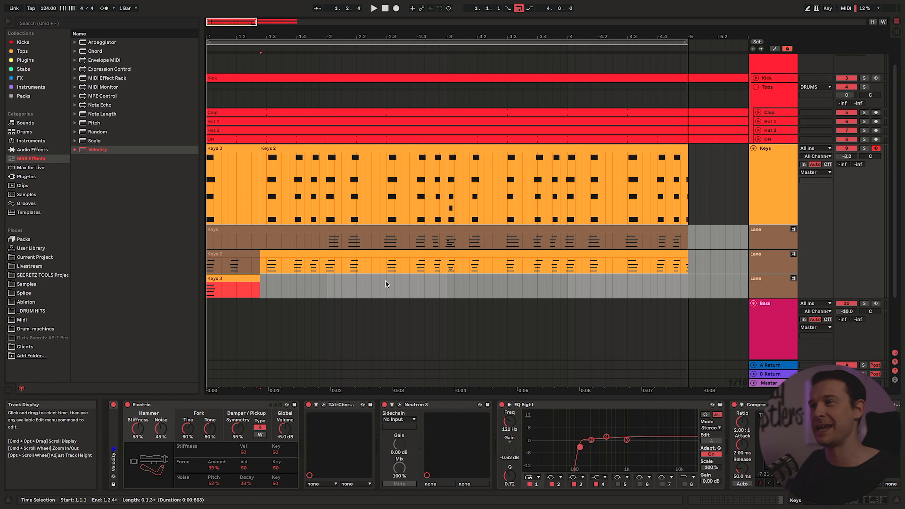
{"action": "left_click", "coordinate": [371, 291]}
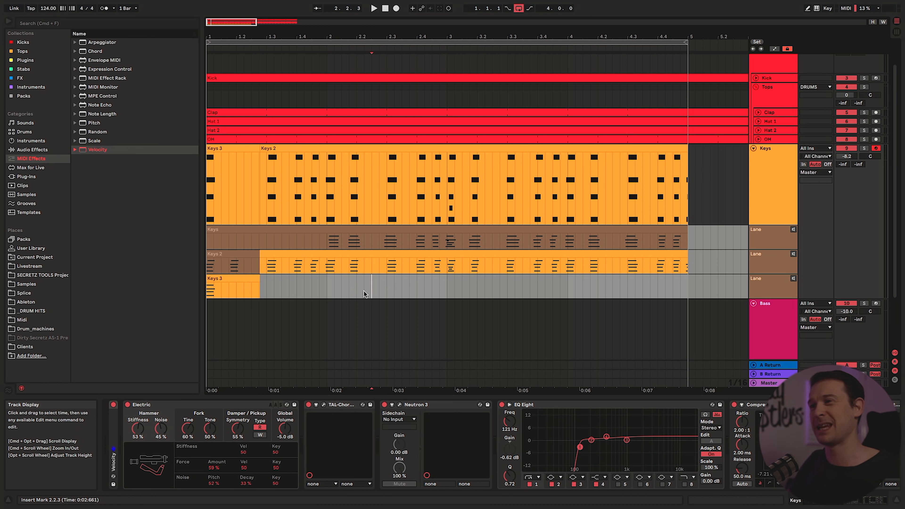
Delete the third take lane, which holds the short Keys 3 clip
{"action": "right_click", "coordinate": [769, 285]}
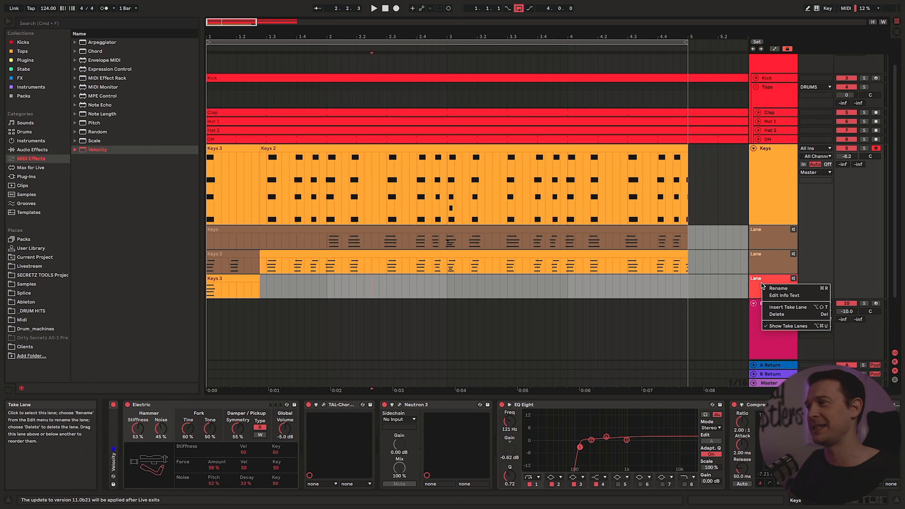
{"action": "left_click", "coordinate": [777, 315]}
{"action": "left_click", "coordinate": [769, 260]}
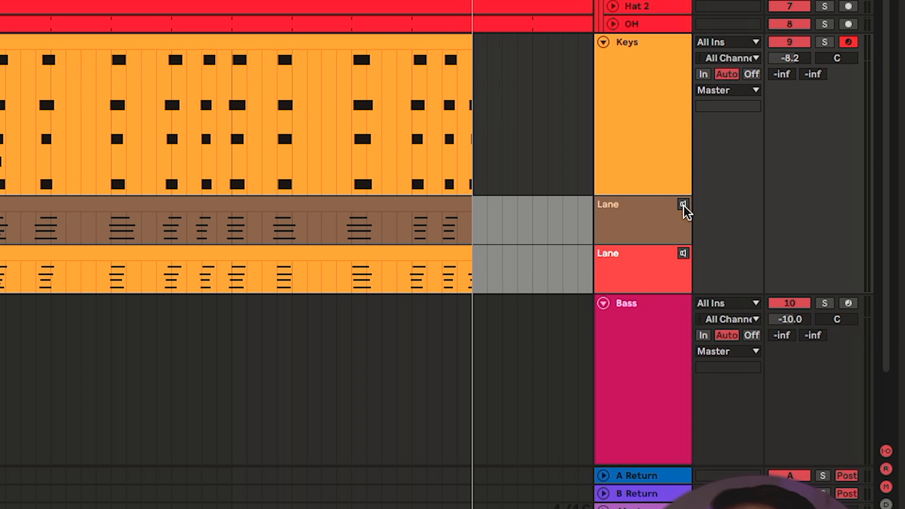
Audition the first and second take lanes one after the other during playback, and switch auditioning off
{"action": "left_click", "coordinate": [793, 230]}
{"action": "left_click", "coordinate": [241, 237]}
{"action": "key", "text": "space"}
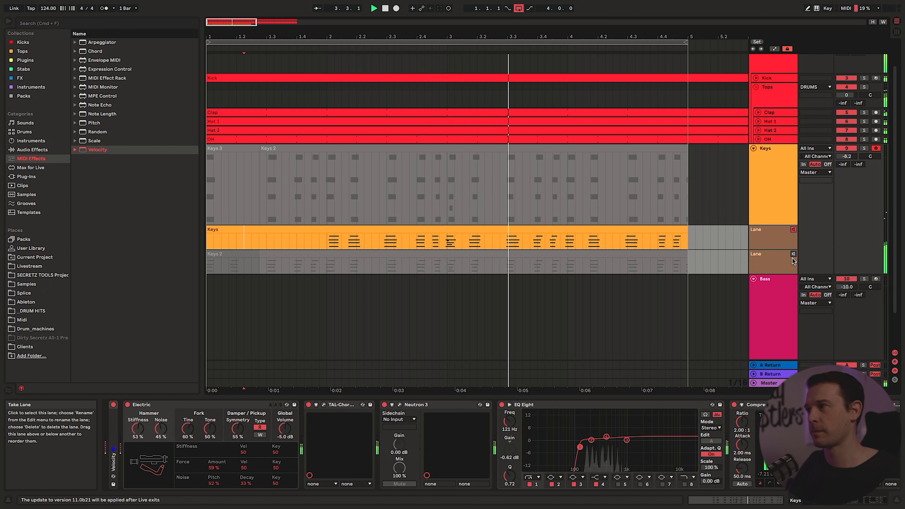
{"action": "key", "text": "space"}
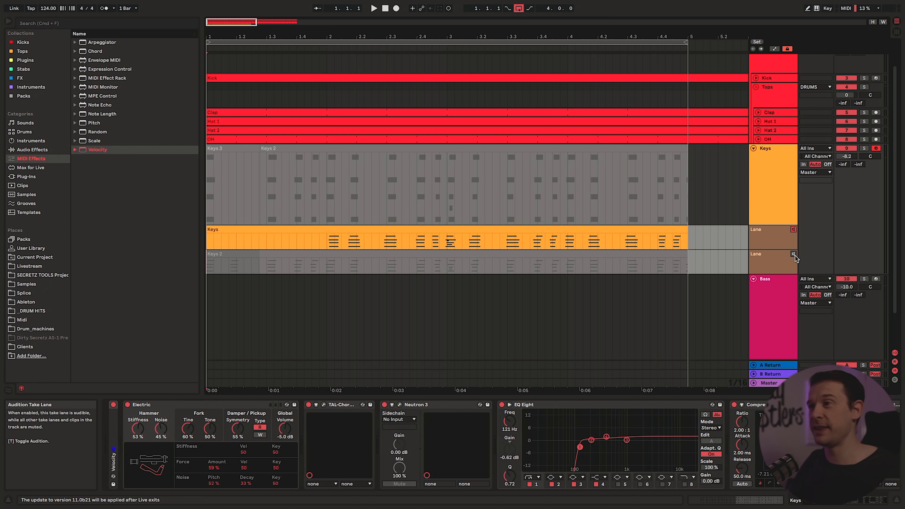
{"action": "left_click", "coordinate": [793, 254]}
{"action": "key", "text": "space"}
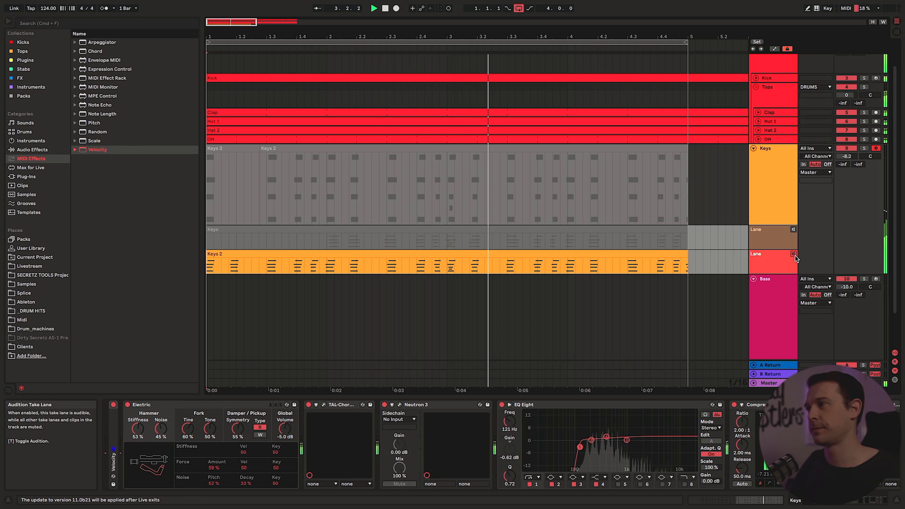
{"action": "left_click", "coordinate": [793, 254]}
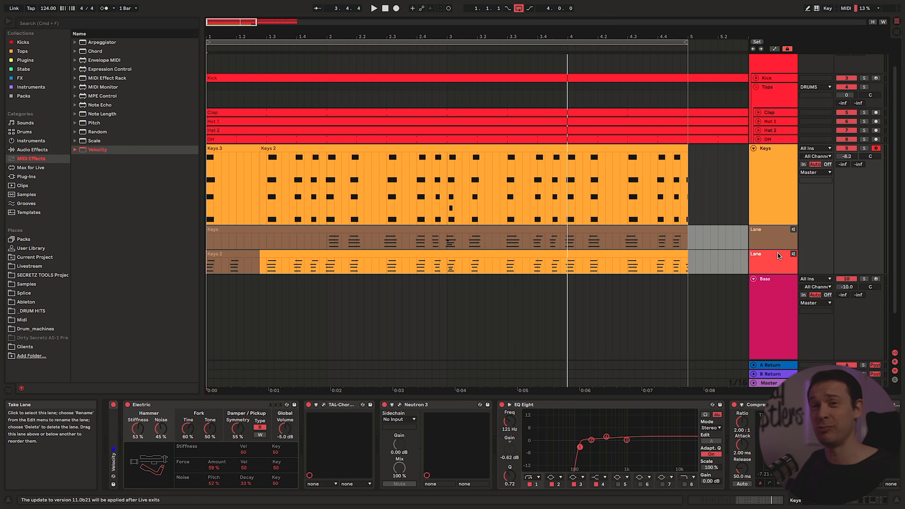
Enlarge the take lanes and comp bar 1 from the Keys 2 take, plus bar 2 and 3.3.1 to 4.1.1 from the Keys take
{"action": "left_click_drag", "start_coordinate": [771, 250], "coordinate": [774, 302]}
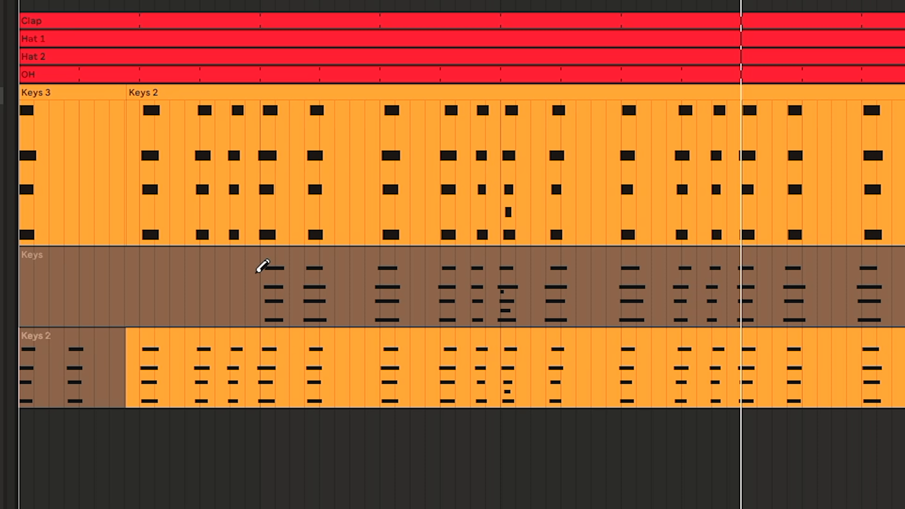
{"action": "left_click_drag", "start_coordinate": [25, 350], "coordinate": [259, 348]}
{"action": "left_click_drag", "start_coordinate": [267, 252], "coordinate": [501, 260]}
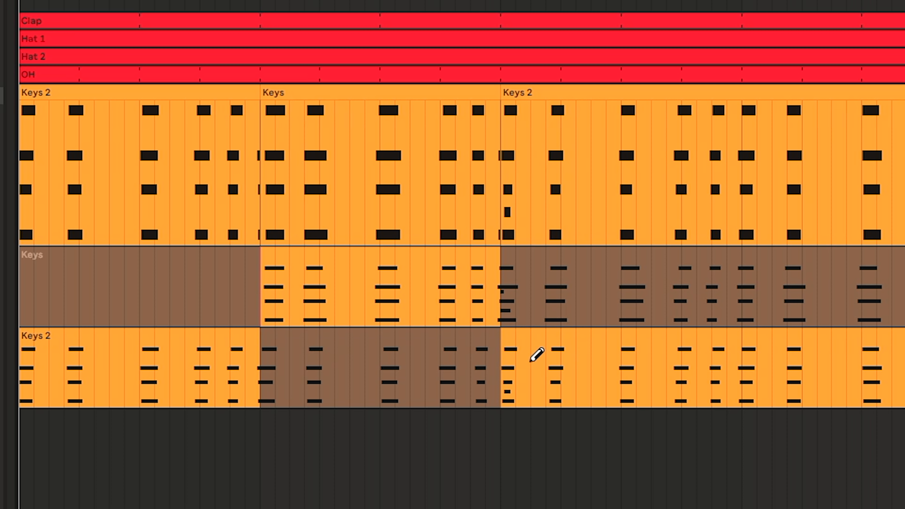
{"action": "left_click_drag", "start_coordinate": [621, 284], "coordinate": [744, 285]}
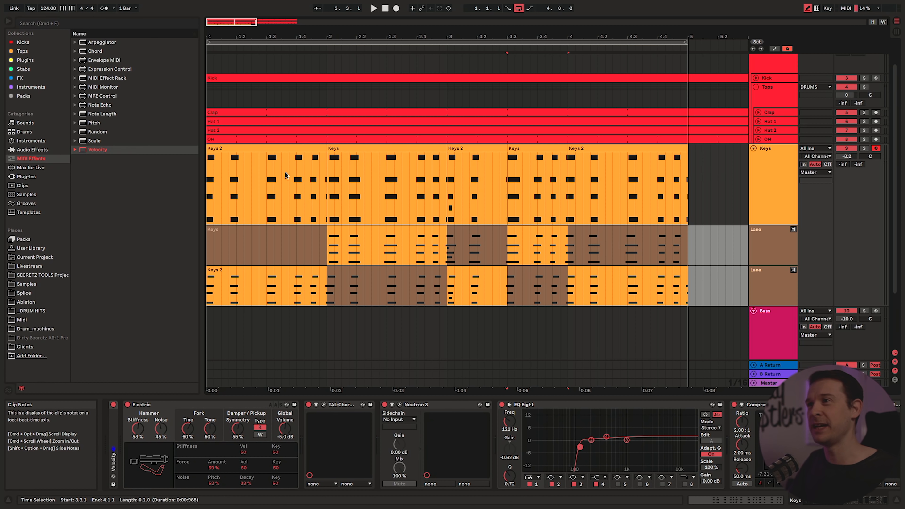
Select all comped clips on the main Keys track and consolidate them into a single four-bar clip
{"action": "left_click", "coordinate": [316, 148]}
{"action": "left_click", "coordinate": [379, 149]}
{"action": "left_click", "coordinate": [467, 148]}
{"action": "left_click", "coordinate": [512, 148]}
{"action": "left_click", "coordinate": [577, 148]}
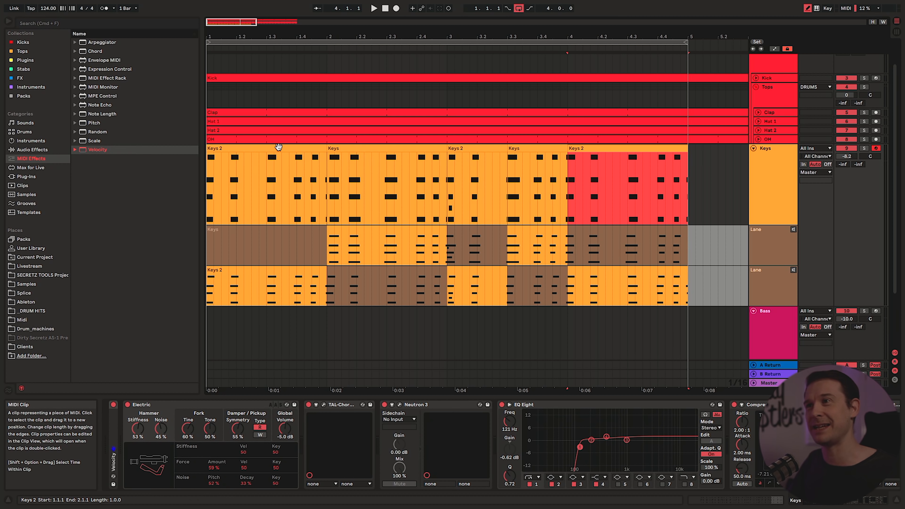
{"action": "left_click", "coordinate": [278, 147], "text": "shift"}
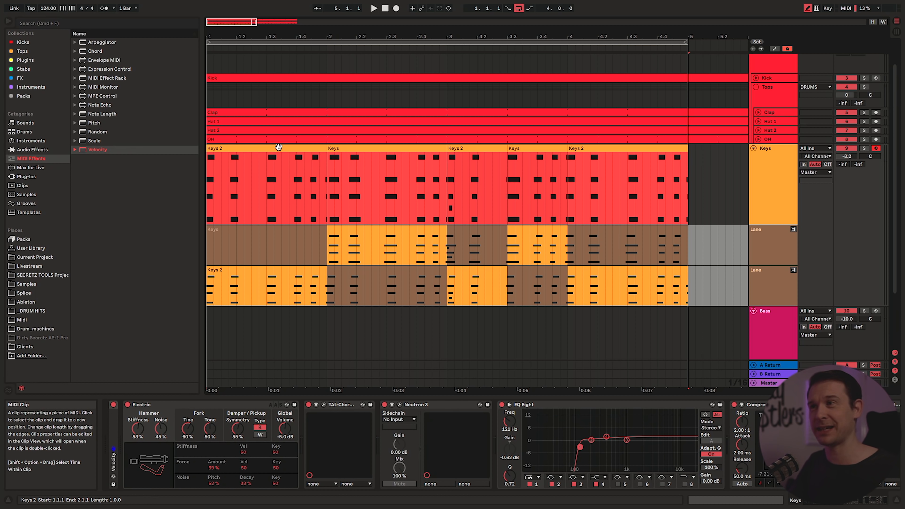
{"action": "key", "text": "super+j"}
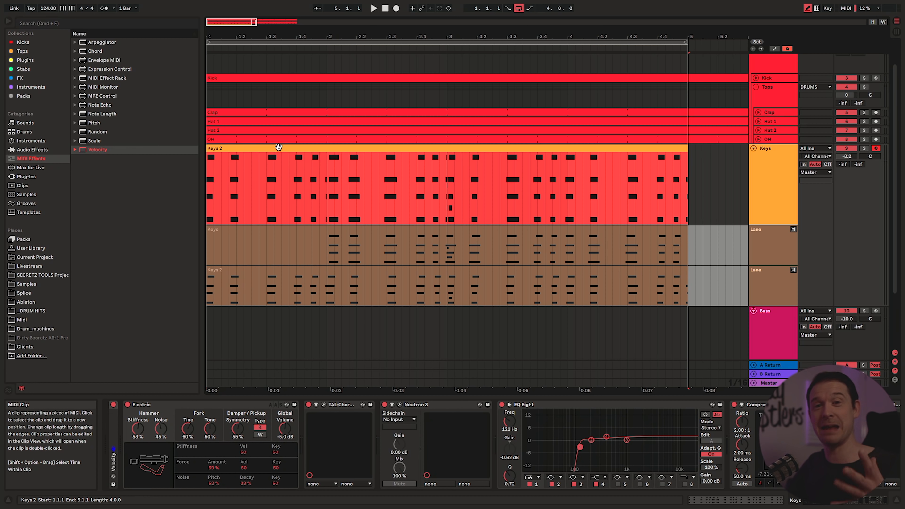
Move the consolidated Keys clip so it starts at bar 5, leaving bars 1 to 4 of the track empty
{"action": "key", "text": "minus"}
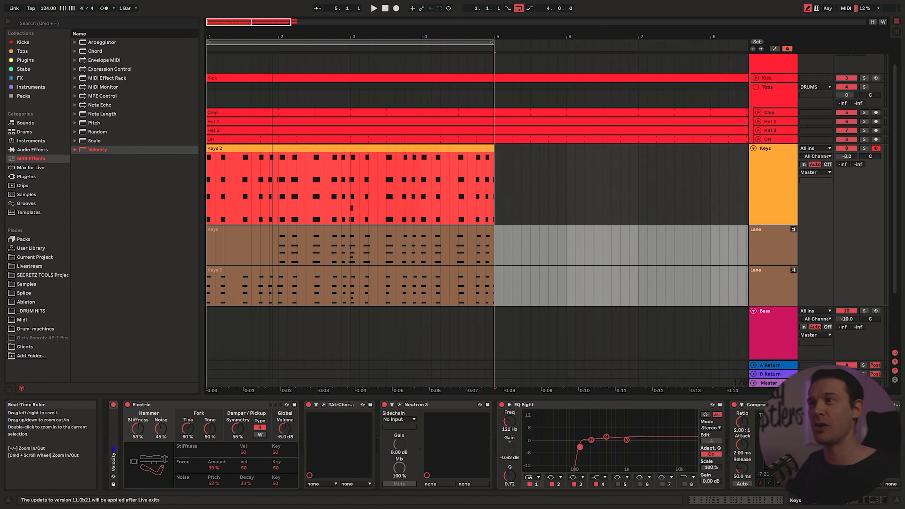
{"action": "left_click_drag", "start_coordinate": [278, 146], "coordinate": [550, 144]}
{"action": "left_click_drag", "start_coordinate": [534, 149], "coordinate": [526, 149]}
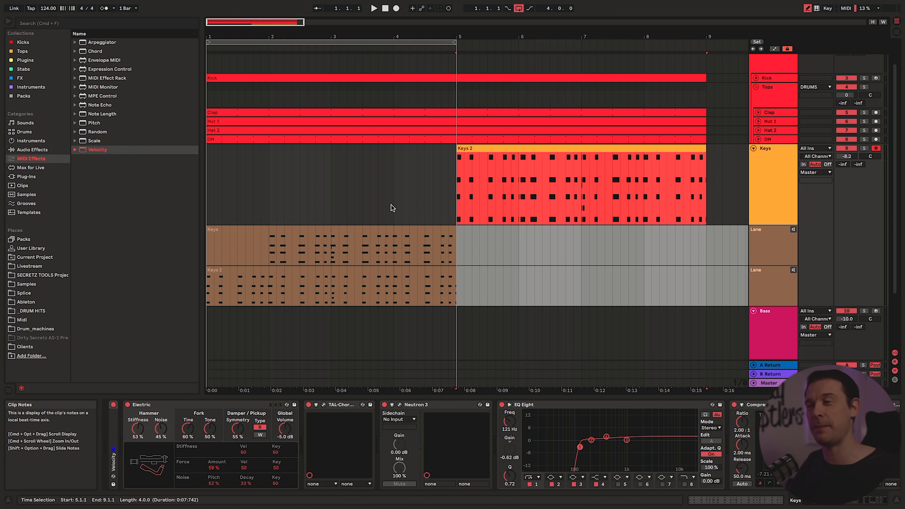
Comp bars 1 and 3 from the Keys 2 take and bars 2 and 4 from the Keys take
{"action": "left_click", "coordinate": [270, 223]}
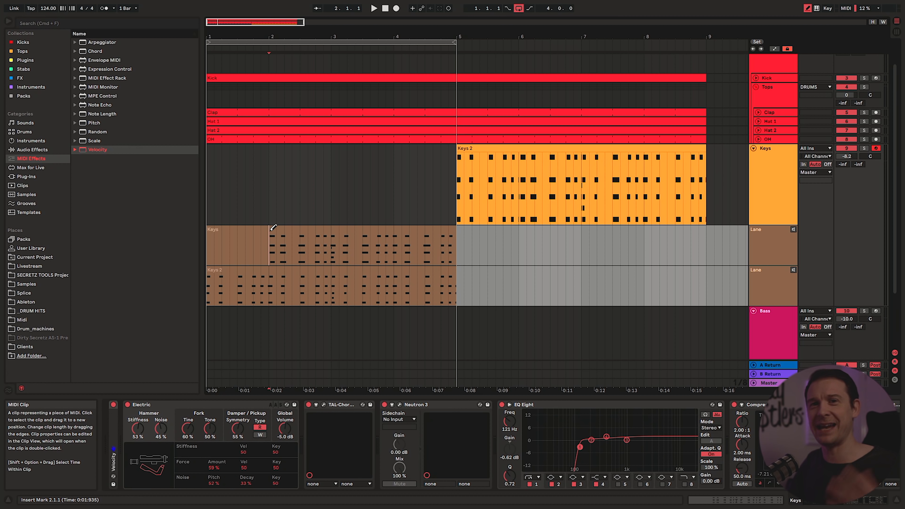
{"action": "left_click_drag", "start_coordinate": [271, 230], "coordinate": [331, 246]}
{"action": "left_click_drag", "start_coordinate": [266, 295], "coordinate": [209, 283]}
{"action": "left_click_drag", "start_coordinate": [334, 272], "coordinate": [351, 270]}
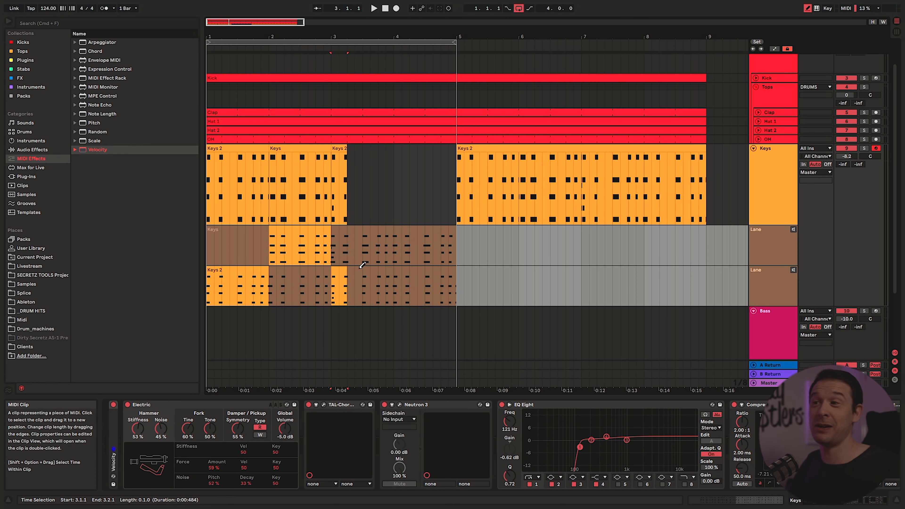
{"action": "left_click", "coordinate": [346, 271]}
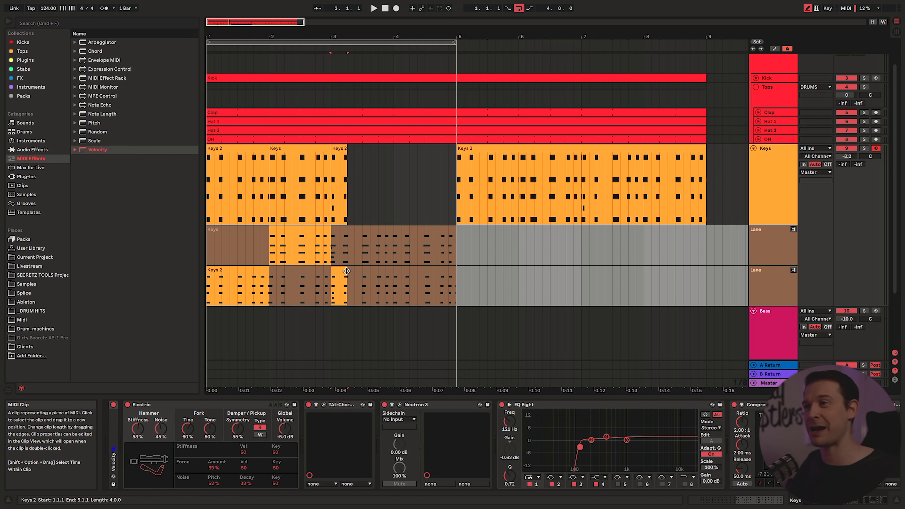
{"action": "left_click_drag", "start_coordinate": [346, 271], "coordinate": [452, 245]}
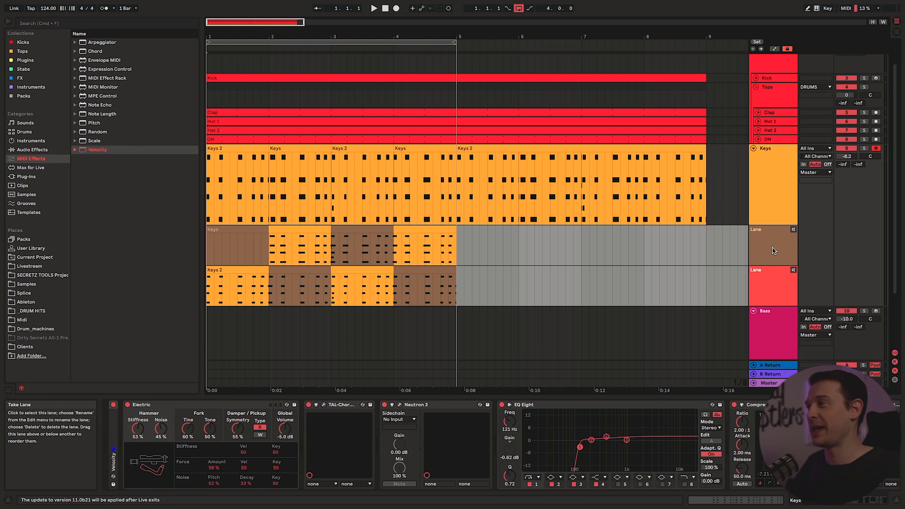
Delete both Keys take lanes and all clips from bar 2 to bar 9, leaving only the one-bar clip in bar 1
{"action": "key", "text": "Delete"}
{"action": "key", "text": "Delete"}
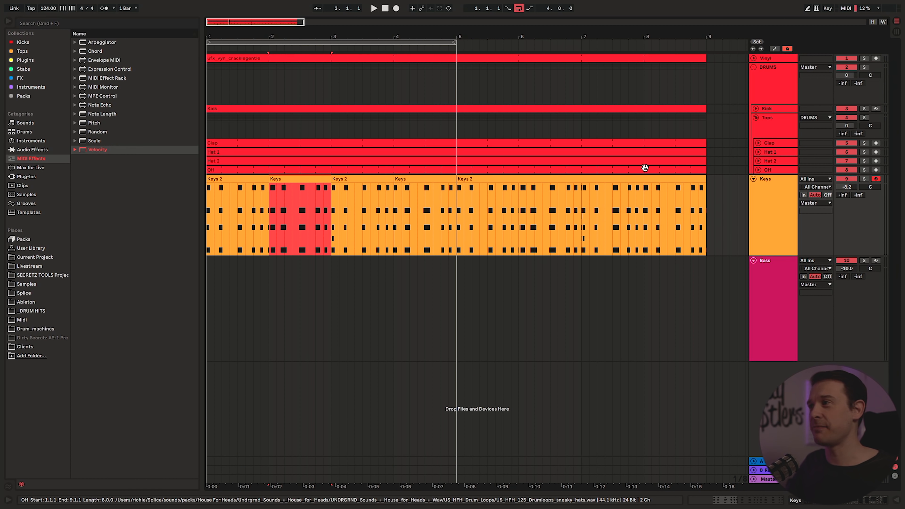
{"action": "left_click", "coordinate": [669, 178], "text": "shift"}
{"action": "key", "text": "Delete"}
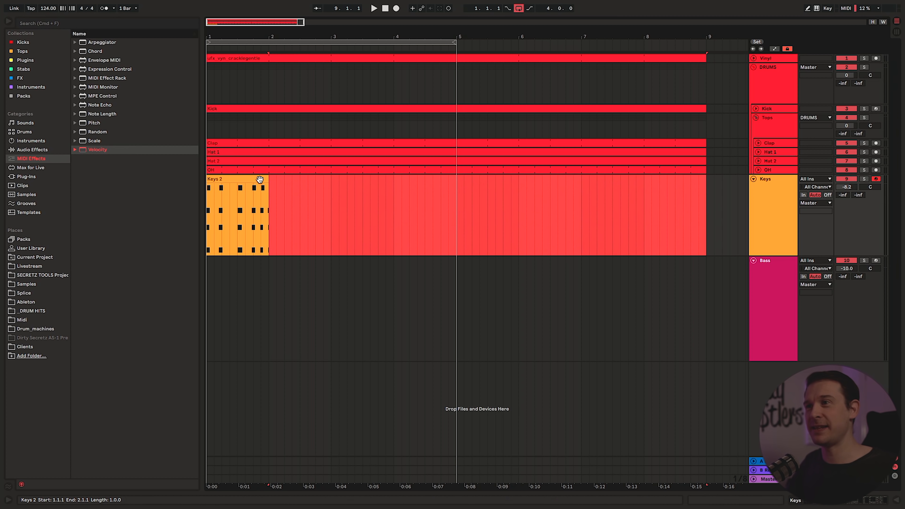
Set the note editor of the one-bar Keys 2 clip to a fixed 1/16 grid and quantize all its notes
{"action": "left_click", "coordinate": [260, 179]}
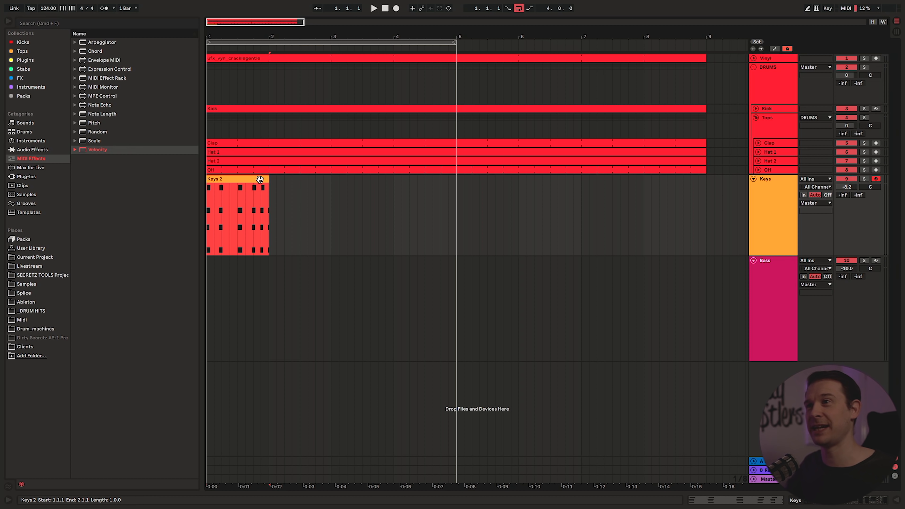
{"action": "double_click", "coordinate": [259, 179]}
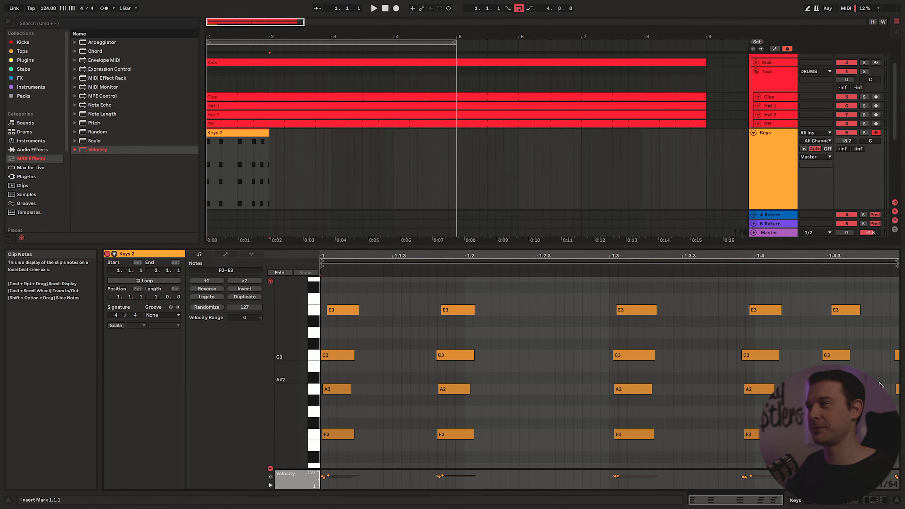
{"action": "left_click", "coordinate": [882, 349]}
{"action": "key", "text": "super+a"}
{"action": "right_click", "coordinate": [490, 299]}
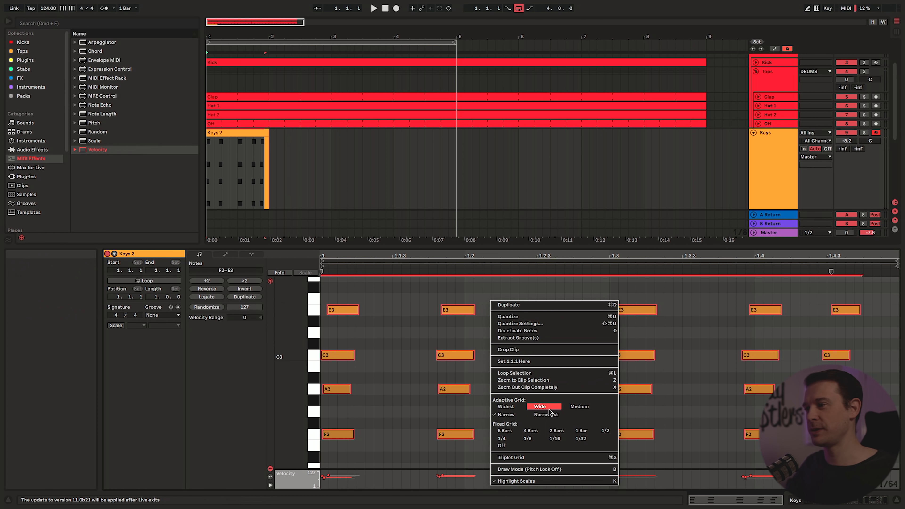
{"action": "left_click", "coordinate": [555, 434]}
{"action": "right_click", "coordinate": [462, 312]}
{"action": "left_click", "coordinate": [478, 330]}
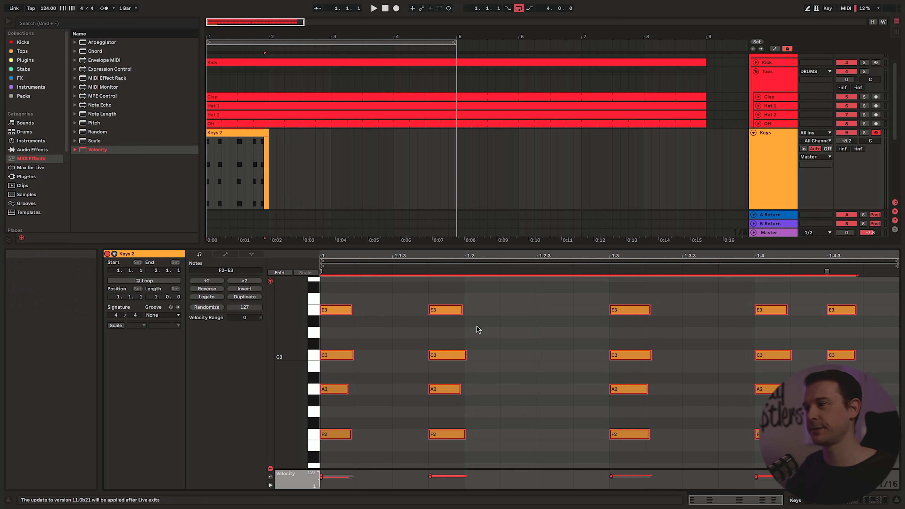
{"action": "left_click", "coordinate": [490, 303]}
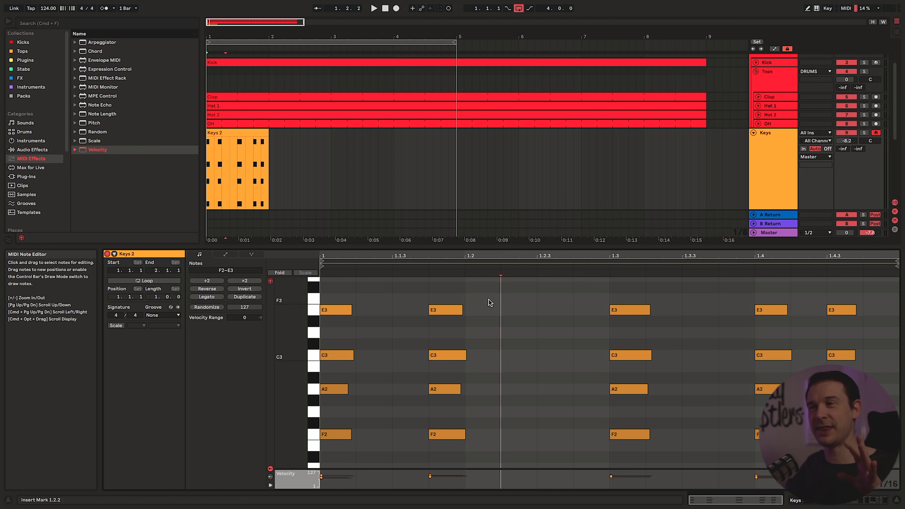
Turn on looping for the Keys 2 clip, extend it to the start of bar 5, and show the track's devices again
{"action": "left_click", "coordinate": [146, 281]}
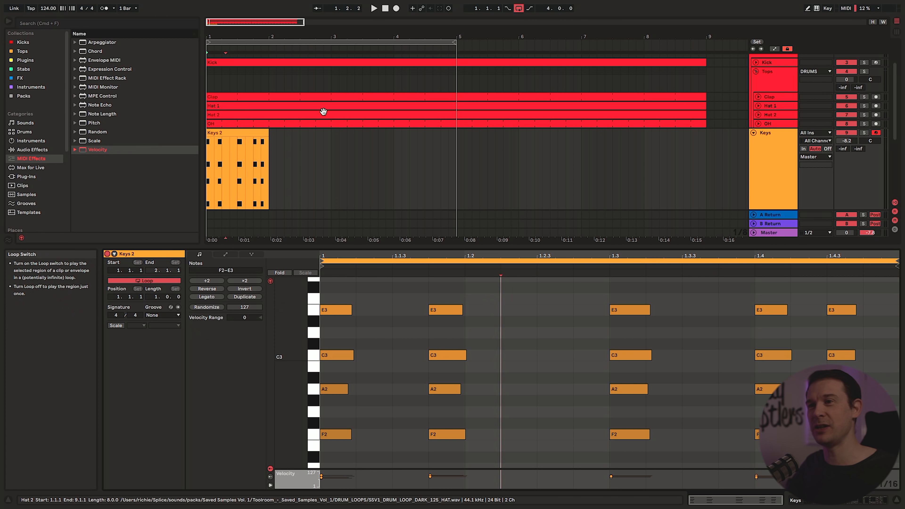
{"action": "left_click_drag", "start_coordinate": [269, 137], "coordinate": [457, 141]}
{"action": "left_click", "coordinate": [823, 501]}
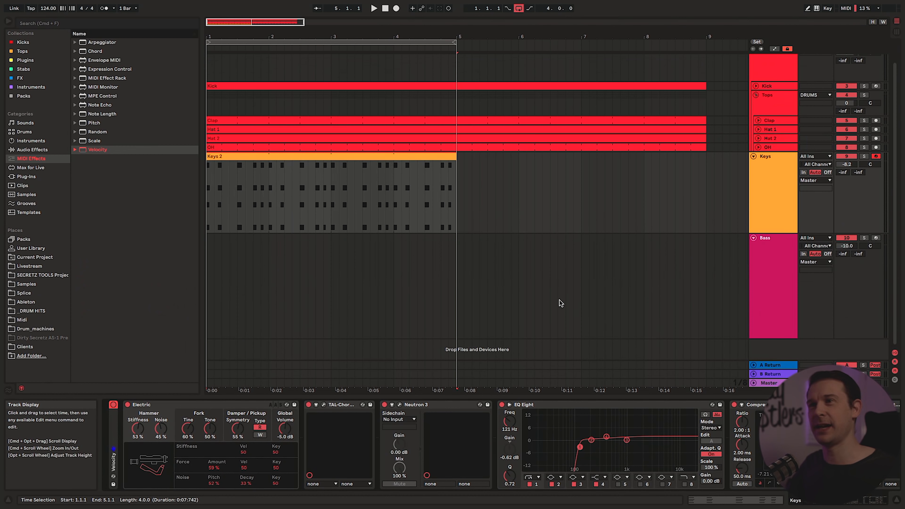
Play the looped Keys clip and raise the Keys track volume to -2.7
{"action": "key", "text": "space"}
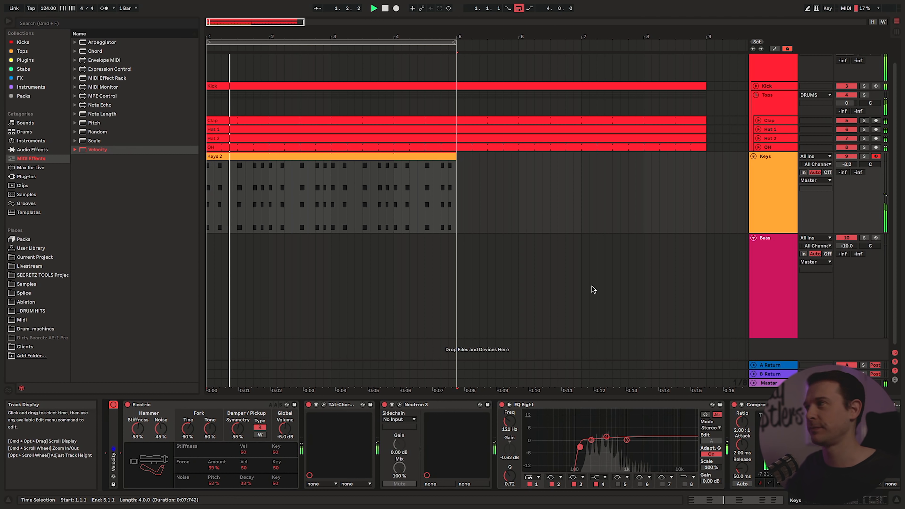
{"action": "left_click_drag", "start_coordinate": [847, 164], "coordinate": [847, 145]}
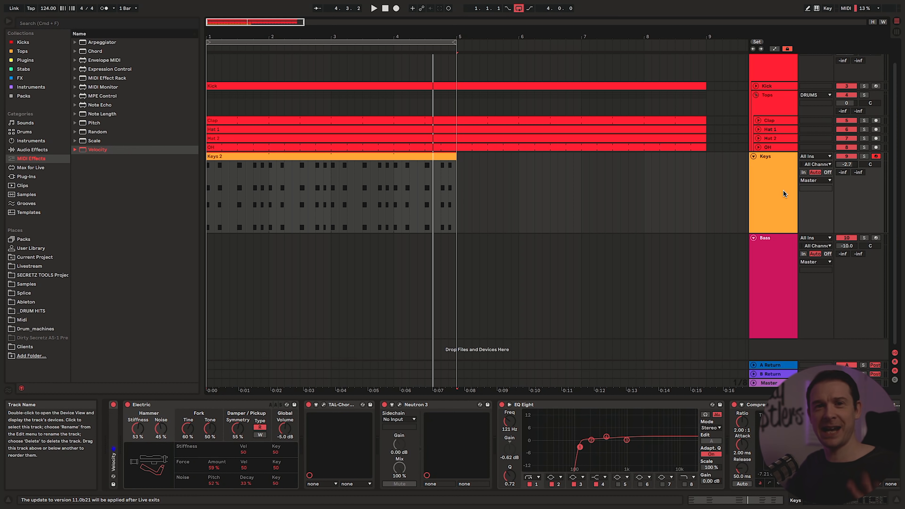
Insert a take lane on the Keys track and copy the four-bar Keys 2 clip into it at bar 1
{"action": "right_click", "coordinate": [771, 183]}
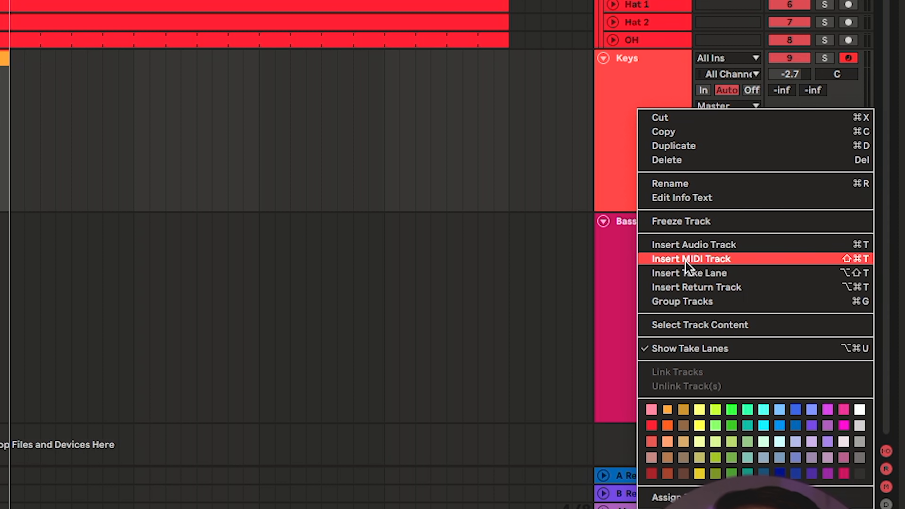
{"action": "left_click", "coordinate": [690, 274]}
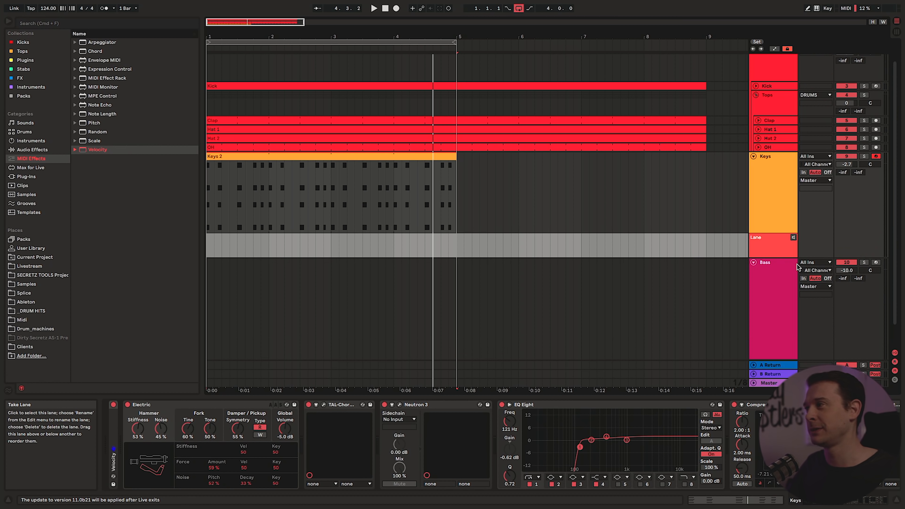
{"action": "left_click", "coordinate": [411, 193]}
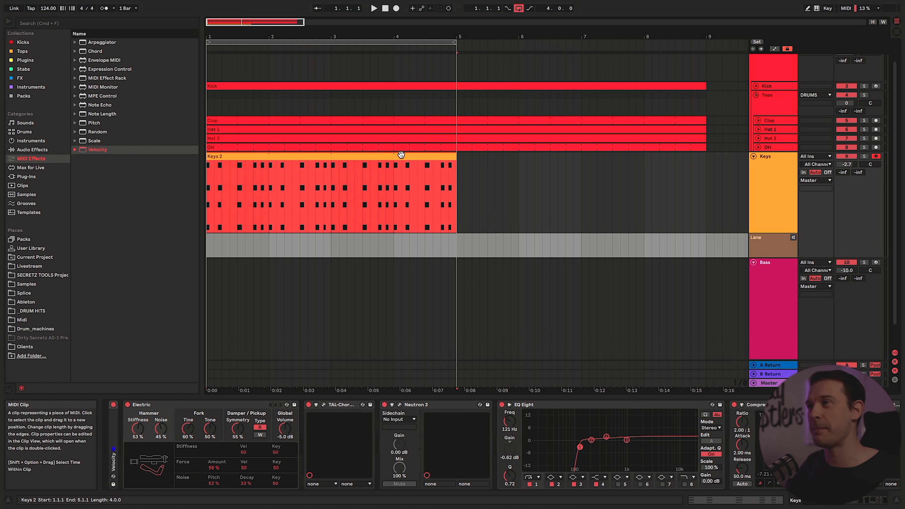
{"action": "left_click_drag", "start_coordinate": [401, 154], "coordinate": [402, 239]}
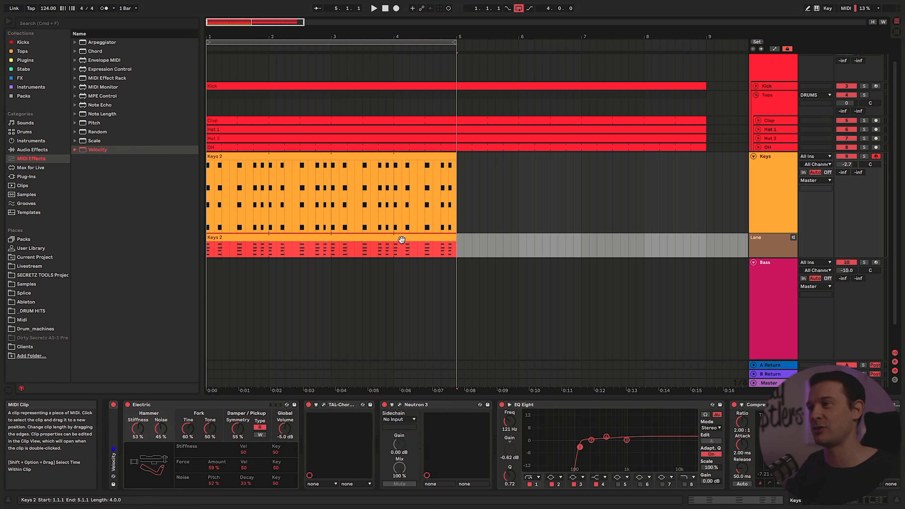
Insert a second take lane on the Keys track and copy the Keys 2 clip from the existing lane into it
{"action": "right_click", "coordinate": [766, 181]}
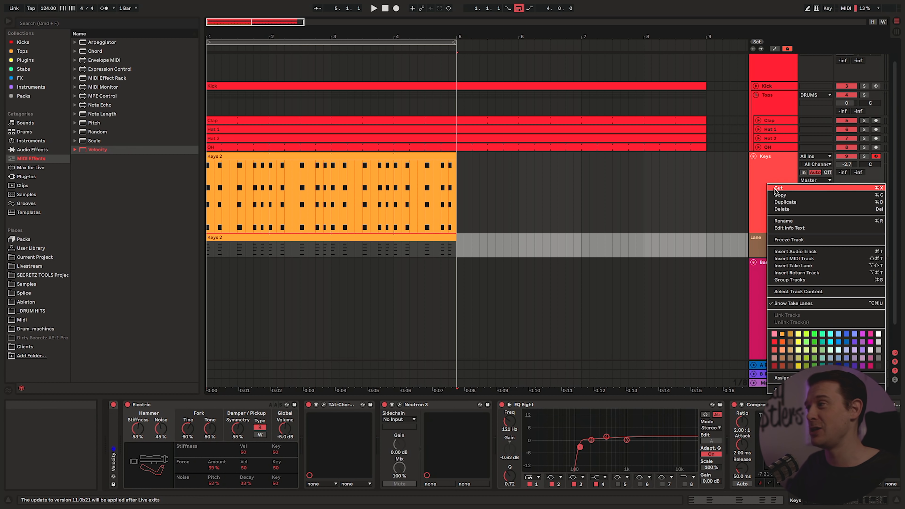
{"action": "left_click", "coordinate": [791, 266]}
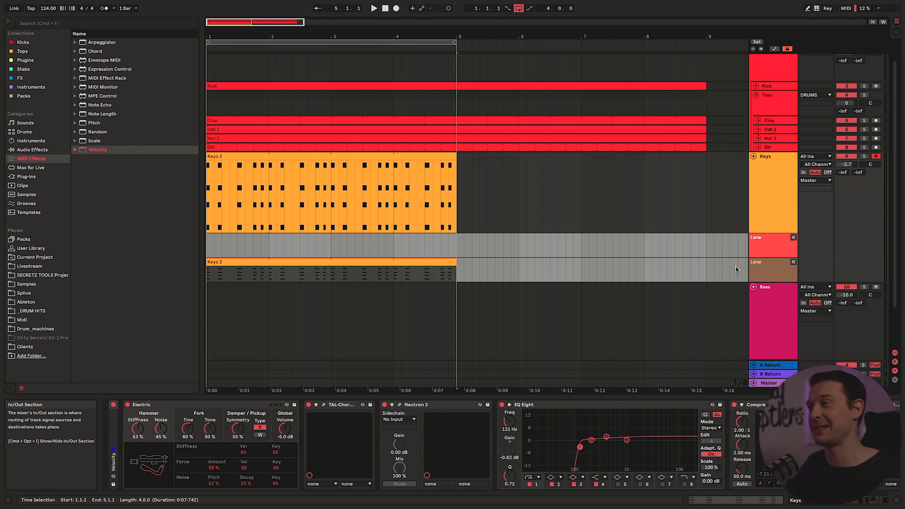
{"action": "left_click", "coordinate": [759, 268]}
{"action": "left_click_drag", "start_coordinate": [358, 262], "coordinate": [357, 245]}
{"action": "left_click", "coordinate": [365, 270]}
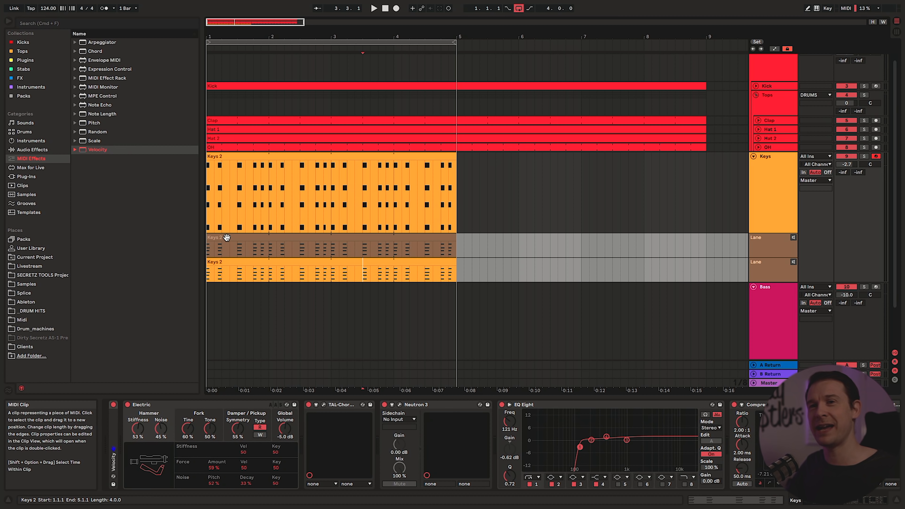
Shift the timing of chords in the lower take lane's Keys 2 clip to vary its rhythm, and return to the device view
{"action": "double_click", "coordinate": [239, 266]}
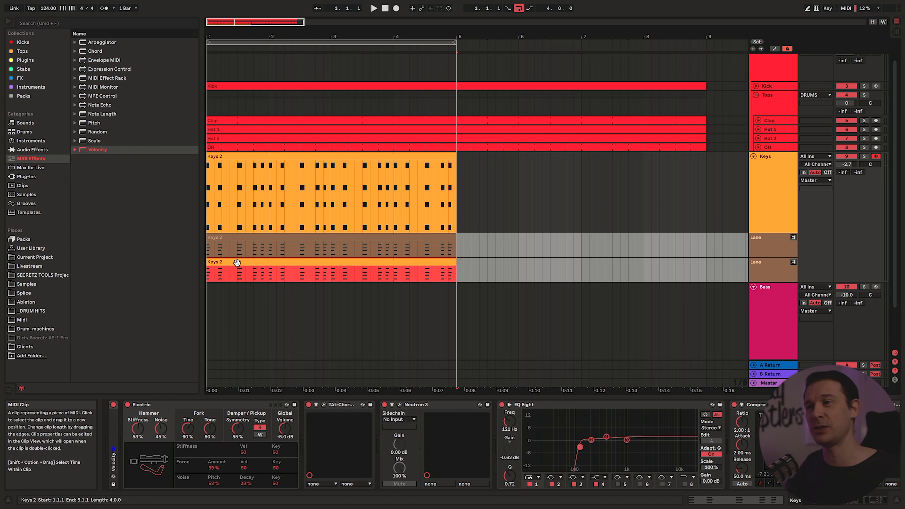
{"action": "mouse_move", "coordinate": [399, 280]}
{"action": "left_mouse_down"}
{"action": "mouse_move", "coordinate": [487, 456]}
{"action": "mouse_move", "coordinate": [489, 440]}
{"action": "left_mouse_up"}
{"action": "mouse_move", "coordinate": [593, 295]}
{"action": "left_mouse_down"}
{"action": "mouse_move", "coordinate": [643, 450]}
{"action": "mouse_move", "coordinate": [587, 437]}
{"action": "left_mouse_up"}
{"action": "left_click", "coordinate": [774, 285]}
{"action": "left_click_drag", "start_coordinate": [764, 290], "coordinate": [745, 439]}
{"action": "left_click", "coordinate": [676, 326]}
{"action": "key", "text": "shift+Tab"}
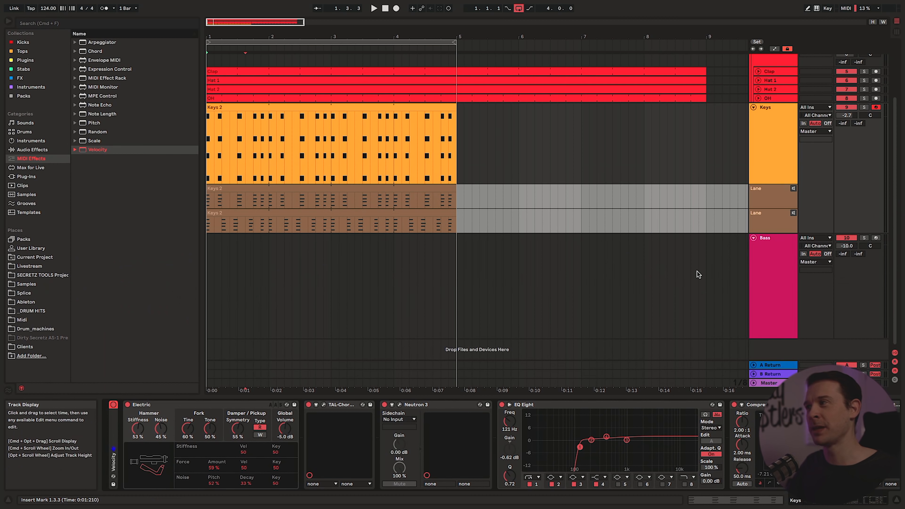
Audition the upper and lower Keys take lanes in turn during playback, switch auditioning off and stop playback
{"action": "left_click", "coordinate": [794, 188]}
{"action": "key", "text": "space"}
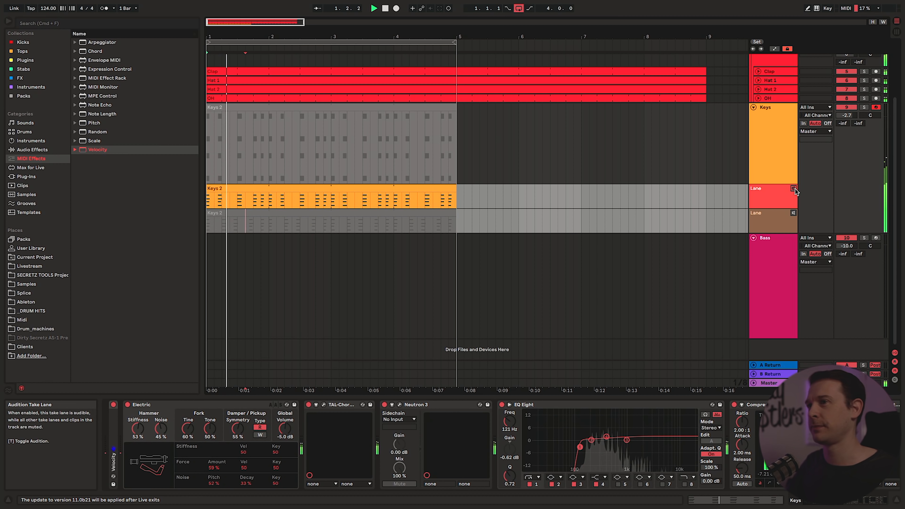
{"action": "left_click", "coordinate": [794, 214]}
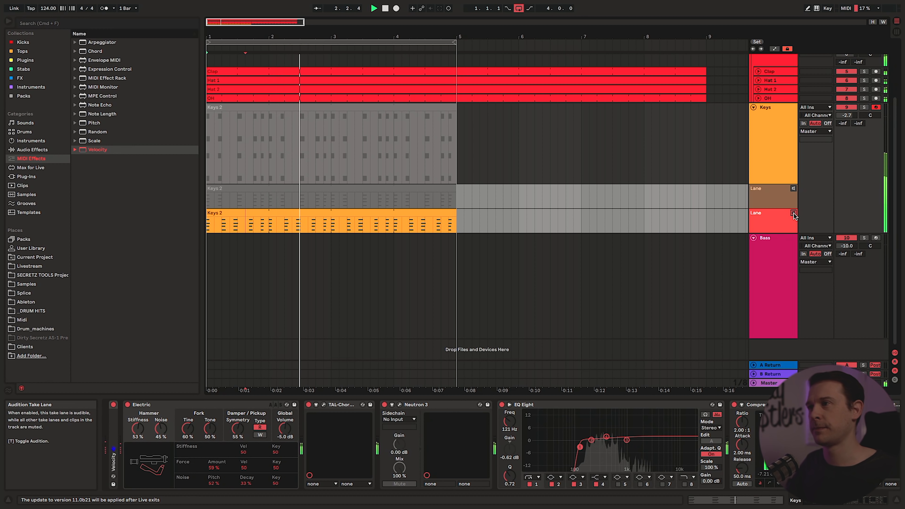
{"action": "left_click", "coordinate": [794, 213]}
{"action": "key", "text": "space"}
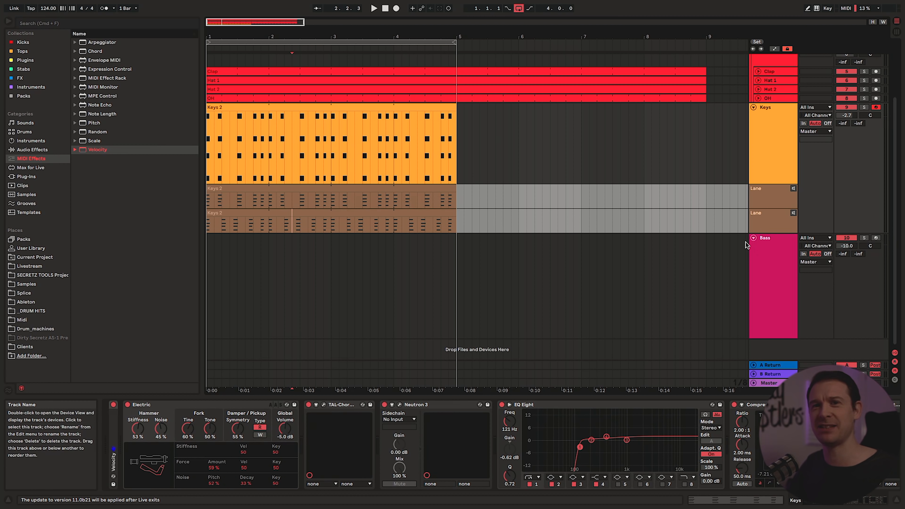
Comp 1.1.1 to 1.3.1 from the lower take and 1.3.1 to 2.1.1 from the upper take, and consolidate both into a one-bar clip
{"action": "left_click_drag", "start_coordinate": [211, 222], "coordinate": [267, 199]}
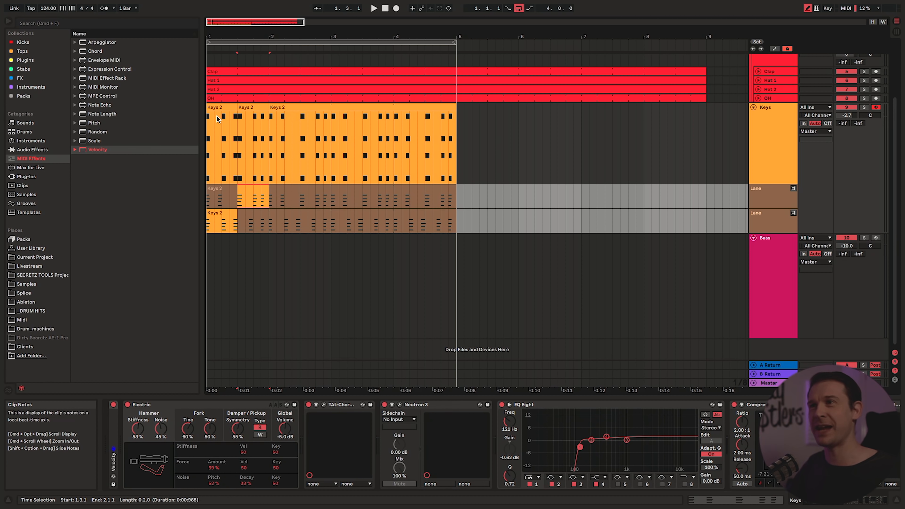
{"action": "left_click", "coordinate": [229, 108]}
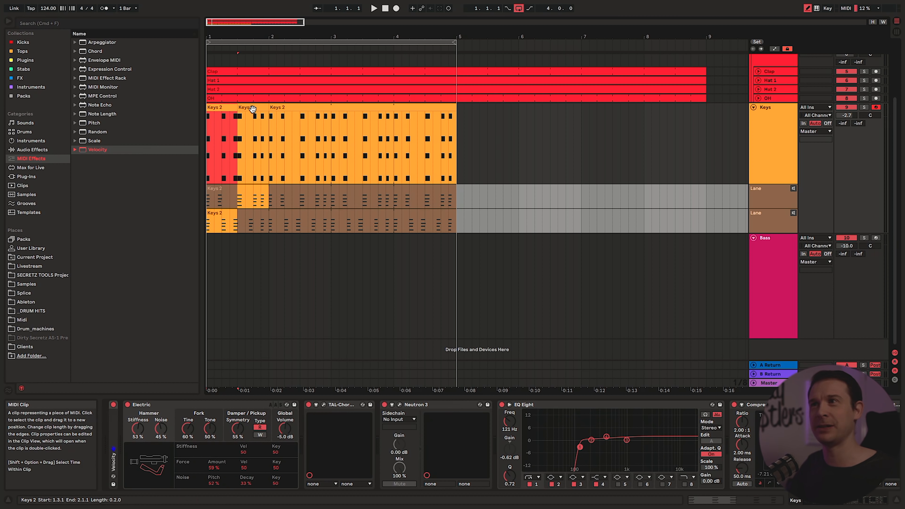
{"action": "left_click", "coordinate": [254, 106], "text": "shift"}
{"action": "key", "text": "super+j"}
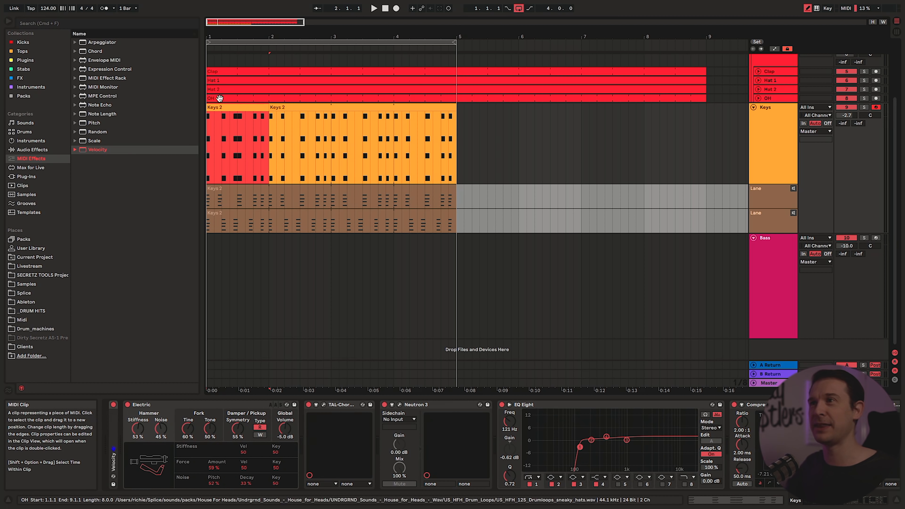
Open the consolidated one-bar Keys clip and turn on its looping
{"action": "double_click", "coordinate": [228, 114]}
{"action": "left_click", "coordinate": [145, 279]}
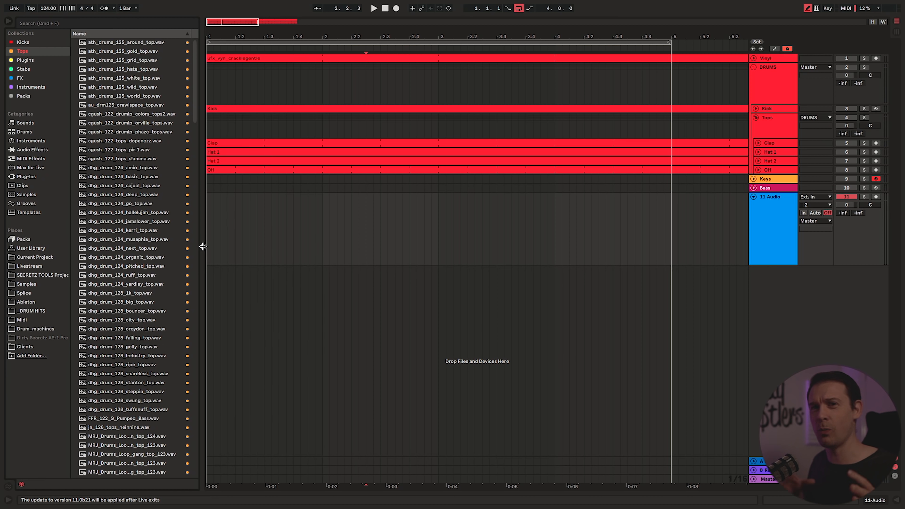
Show take lanes on the 11 Audio track and insert three empty take lanes
{"action": "right_click", "coordinate": [766, 218]}
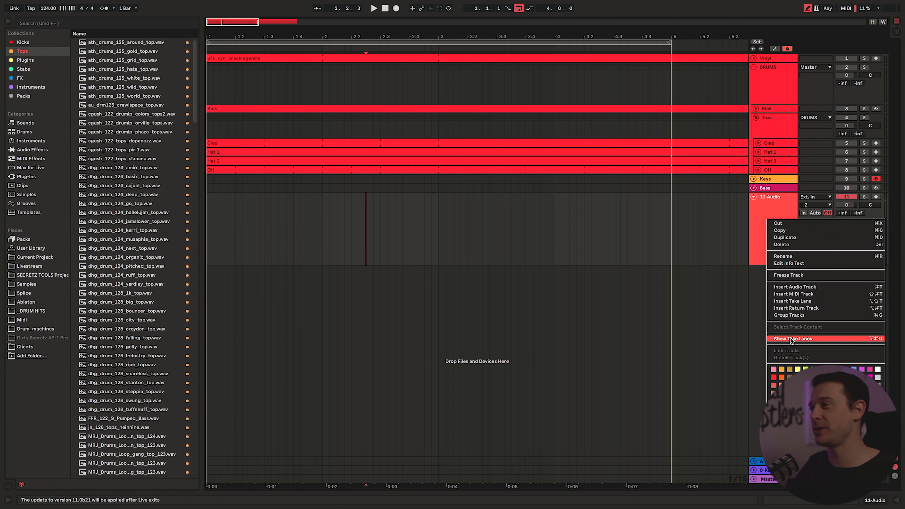
{"action": "left_click", "coordinate": [791, 339]}
{"action": "right_click", "coordinate": [778, 220]}
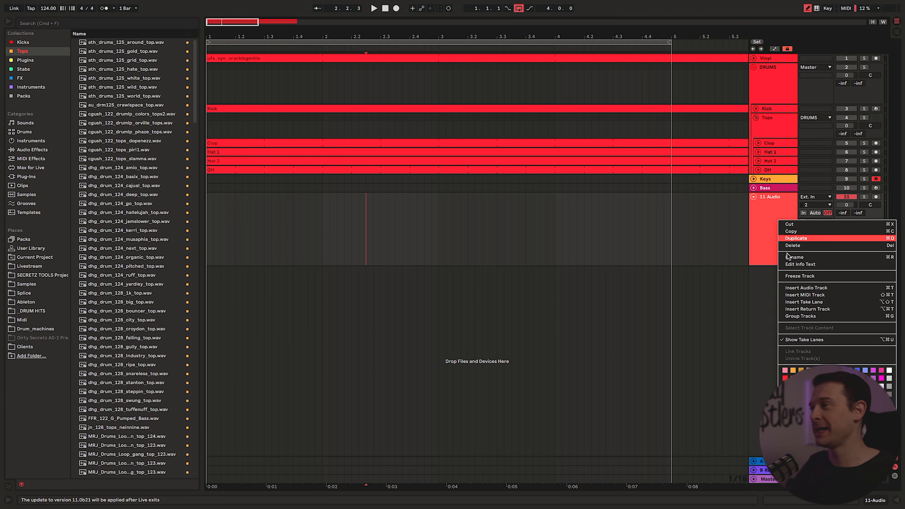
{"action": "left_click", "coordinate": [800, 303]}
{"action": "right_click", "coordinate": [777, 226]}
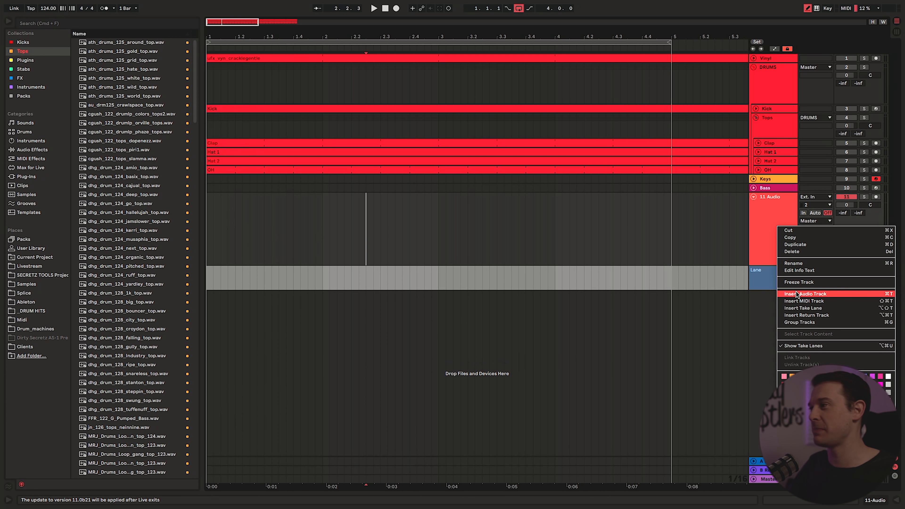
{"action": "left_click", "coordinate": [798, 308]}
{"action": "right_click", "coordinate": [780, 227]}
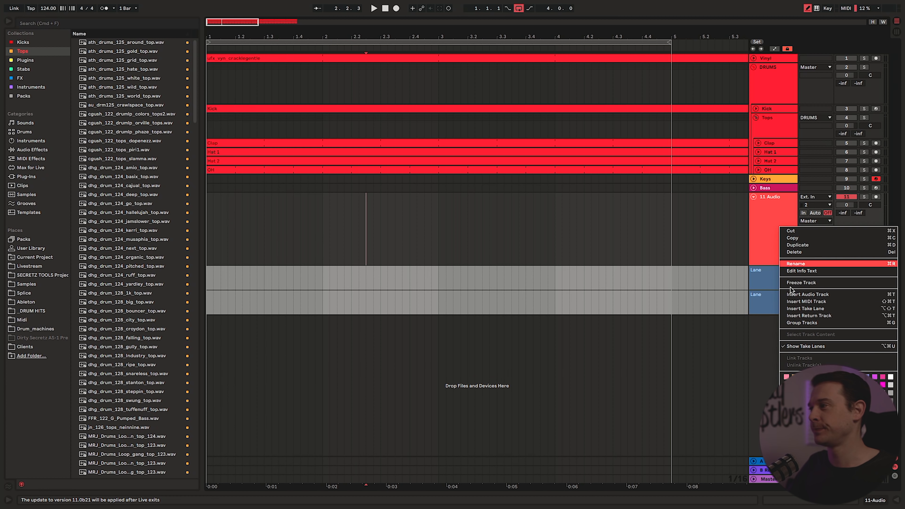
{"action": "left_click", "coordinate": [796, 308]}
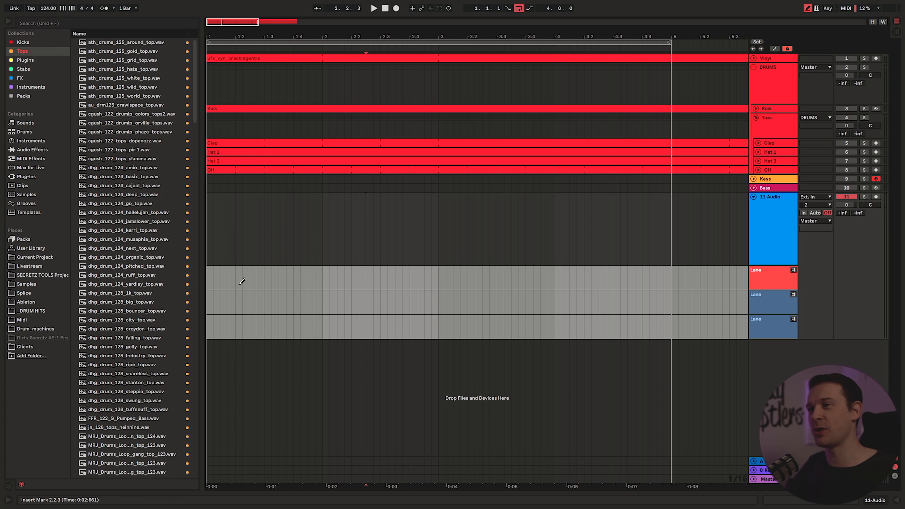
Turn off draw mode and place dhg_drum_124_go_top, dhg_drum_124_organic_top and dhg_drum_128_big_top at bar 1, one per take lane from upper to lower
{"action": "key", "text": "b"}
{"action": "left_click", "coordinate": [245, 278]}
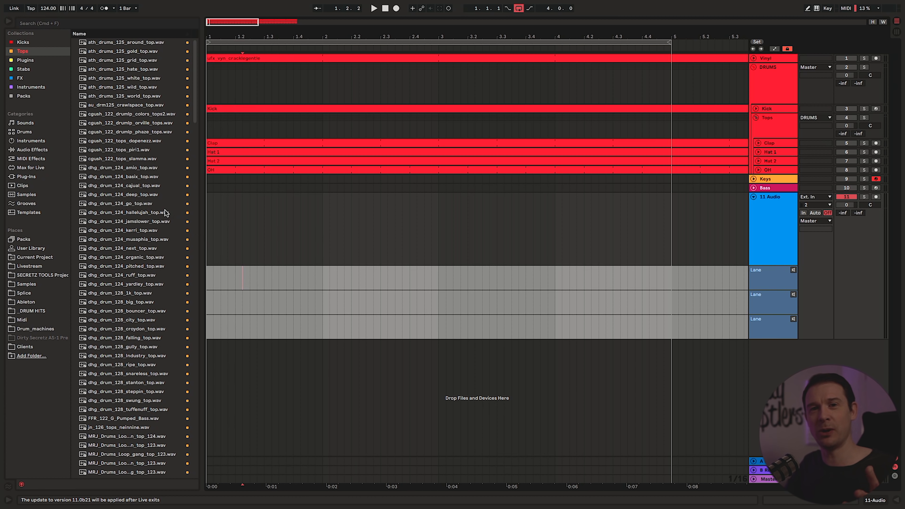
{"action": "left_click", "coordinate": [143, 205]}
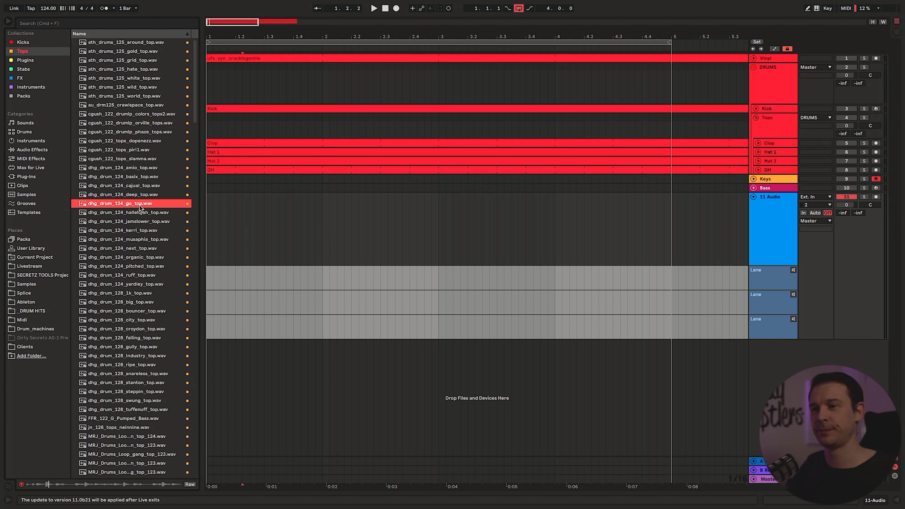
{"action": "left_click_drag", "start_coordinate": [199, 258], "coordinate": [209, 275]}
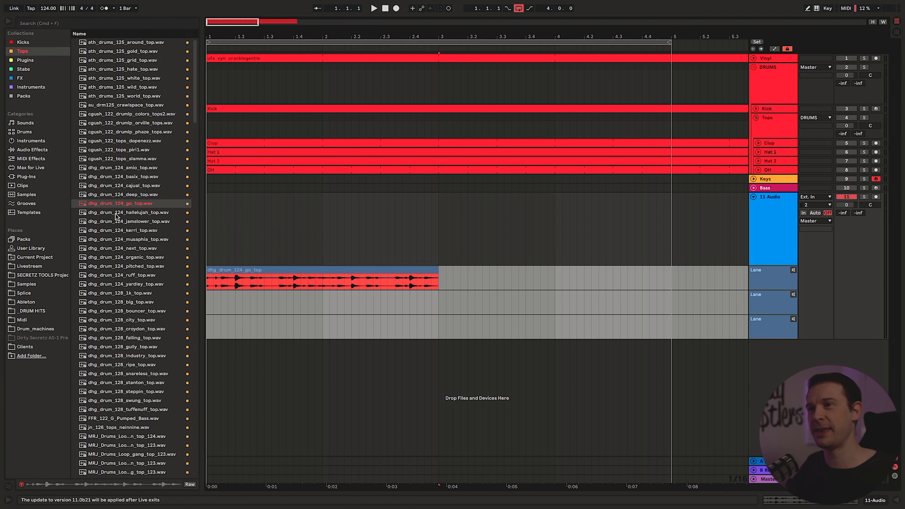
{"action": "left_click", "coordinate": [133, 258]}
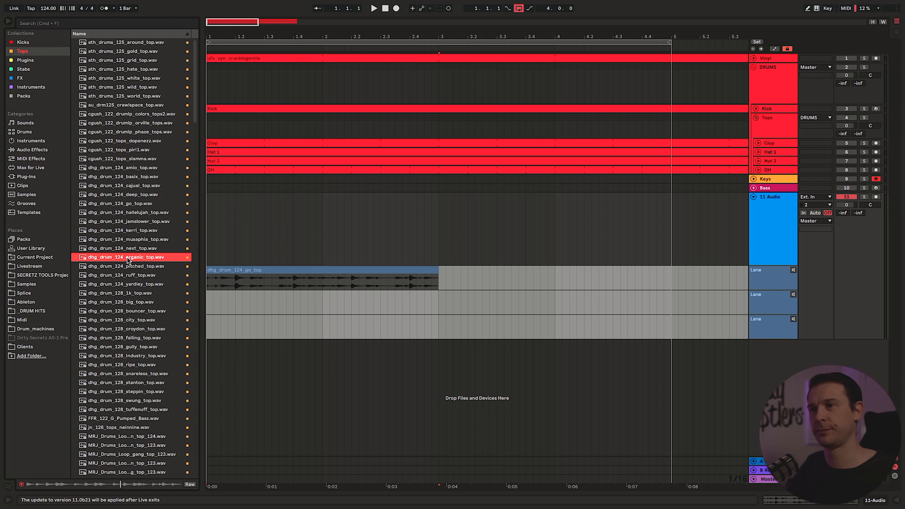
{"action": "left_click_drag", "start_coordinate": [182, 278], "coordinate": [208, 300]}
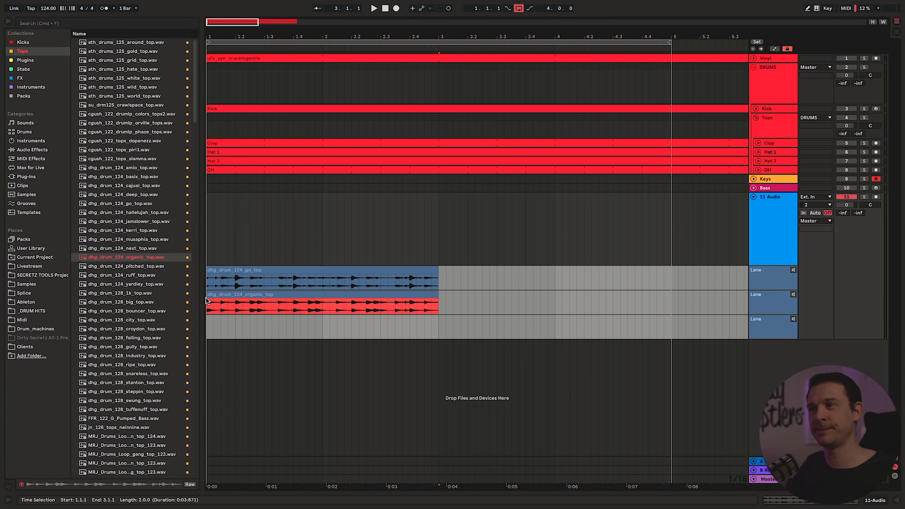
{"action": "left_click", "coordinate": [138, 303]}
{"action": "left_click_drag", "start_coordinate": [129, 303], "coordinate": [209, 332]}
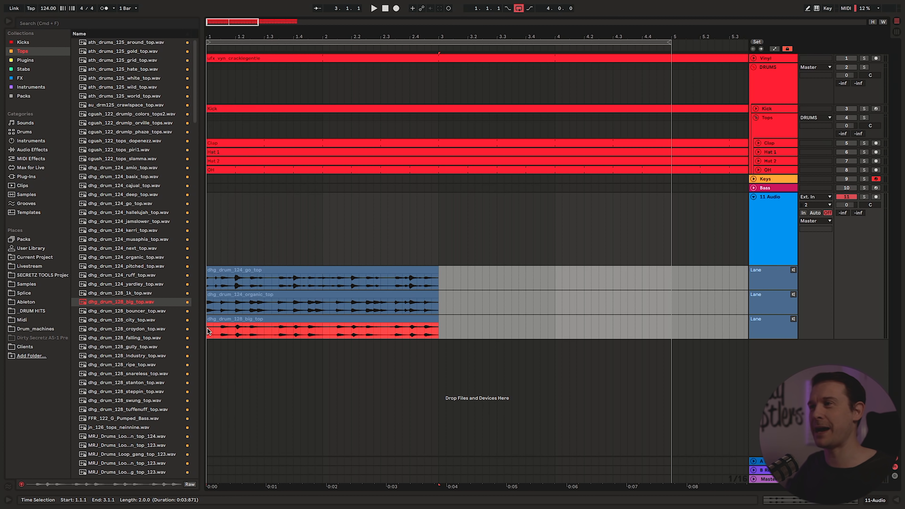
Shorten the arrangement loop to two bars, from 1.1.1 to 3.1.1, to match the drum clips
{"action": "left_click_drag", "start_coordinate": [670, 42], "coordinate": [438, 49]}
{"action": "left_click_drag", "start_coordinate": [333, 38], "coordinate": [335, 68]}
{"action": "mouse_move", "coordinate": [235, 45]}
{"action": "left_mouse_down"}
{"action": "mouse_move", "coordinate": [235, 63]}
{"action": "mouse_move", "coordinate": [236, 46]}
{"action": "left_mouse_up"}
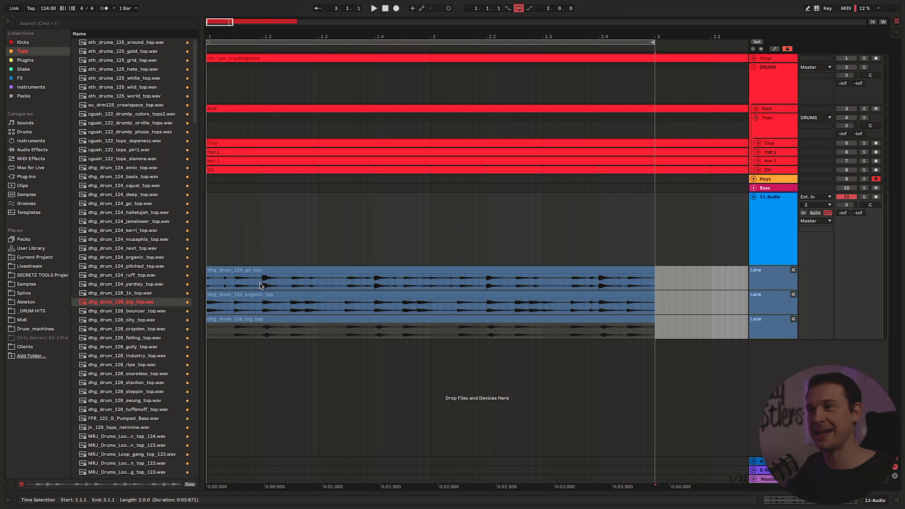
With draw mode on, comp eighth-note sections starting at 1.2, 1.4, 2.2 and 2.4 from the dhg_drum_124_go_top lane
{"action": "key", "text": "b"}
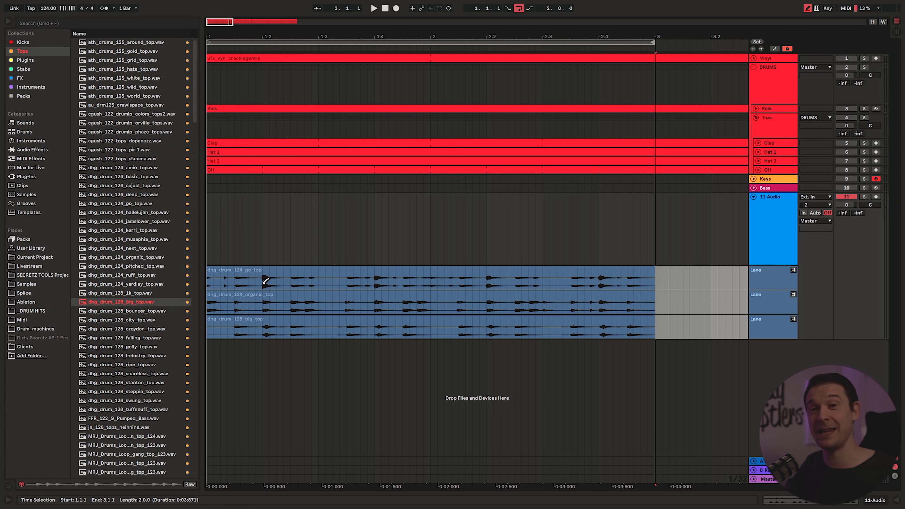
{"action": "left_click_drag", "start_coordinate": [264, 279], "coordinate": [294, 280]}
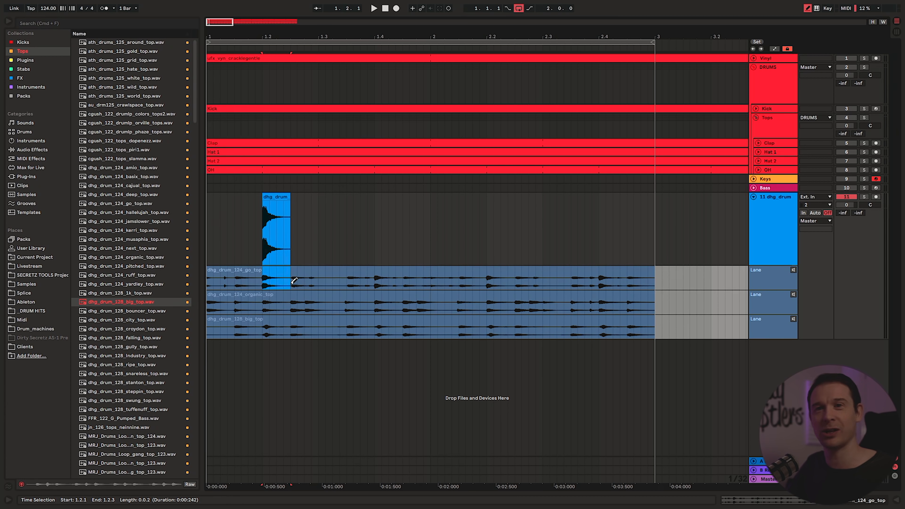
{"action": "left_click_drag", "start_coordinate": [374, 278], "coordinate": [403, 278]}
{"action": "left_click_drag", "start_coordinate": [487, 282], "coordinate": [512, 282]}
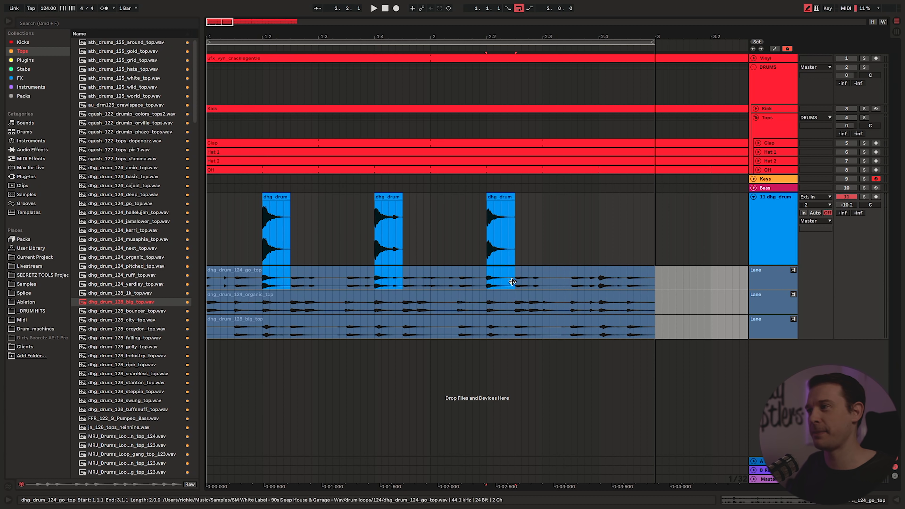
{"action": "left_click_drag", "start_coordinate": [592, 279], "coordinate": [627, 281]}
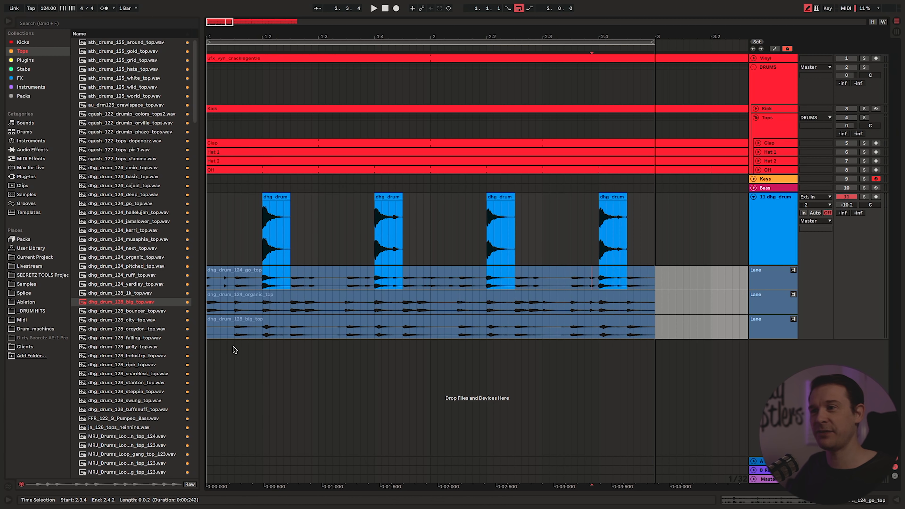
Comp the eighth-note sections before and after each go_top hit from the dhg_drum_128_big_top lane, and play the result
{"action": "left_click_drag", "start_coordinate": [237, 325], "coordinate": [326, 322]}
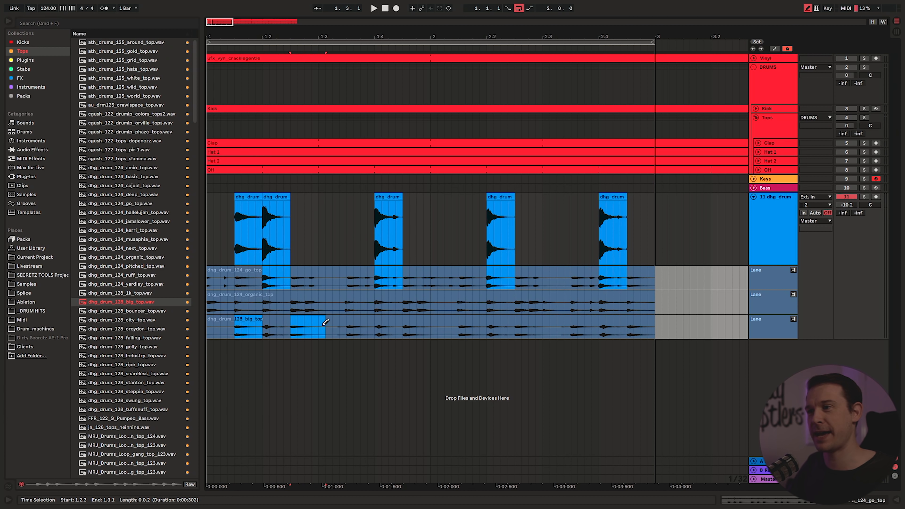
{"action": "left_click_drag", "start_coordinate": [319, 325], "coordinate": [318, 325]}
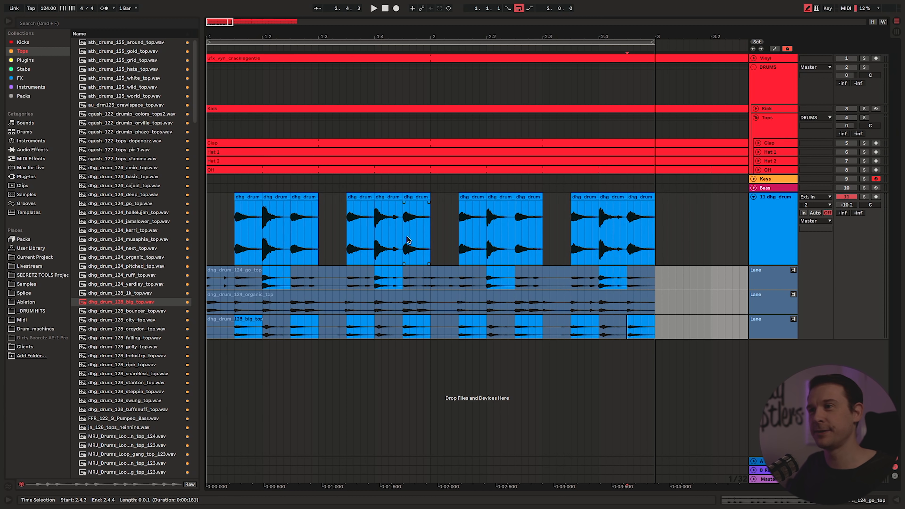
{"action": "key", "text": "space"}
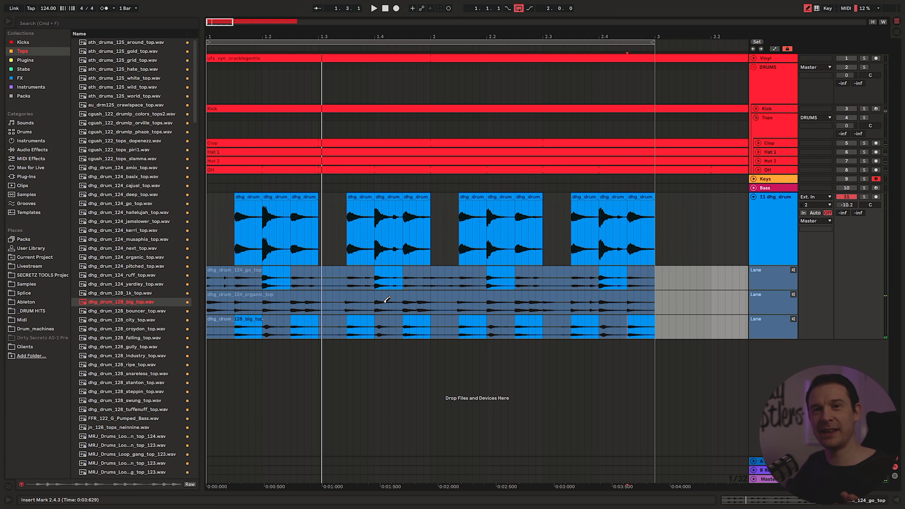
Fill the remaining gaps at 1.1, 1.3, 2.1 and 2.3 from the dhg_drum_124_organic_top lane, and play back the full comp
{"action": "left_click_drag", "start_coordinate": [208, 301], "coordinate": [235, 302]}
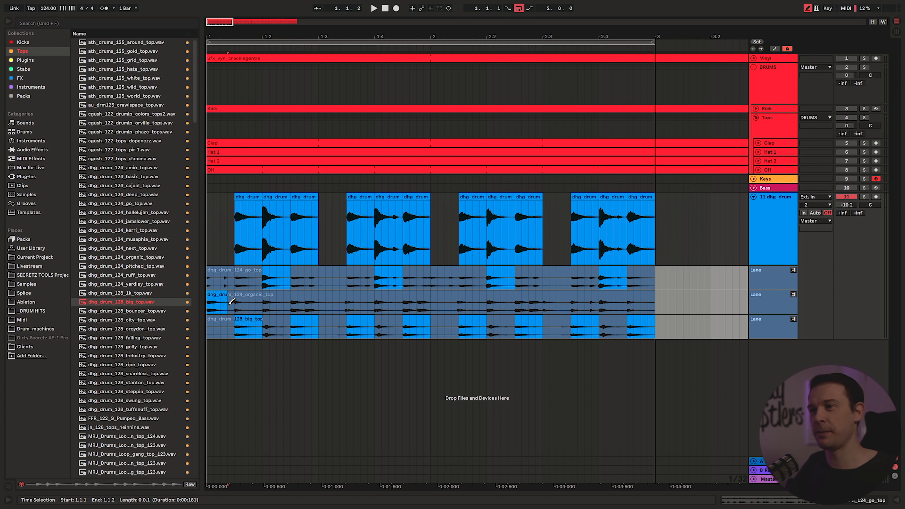
{"action": "left_click_drag", "start_coordinate": [323, 296], "coordinate": [346, 296]}
{"action": "left_click_drag", "start_coordinate": [431, 294], "coordinate": [463, 295]}
{"action": "left_click_drag", "start_coordinate": [545, 295], "coordinate": [574, 296]}
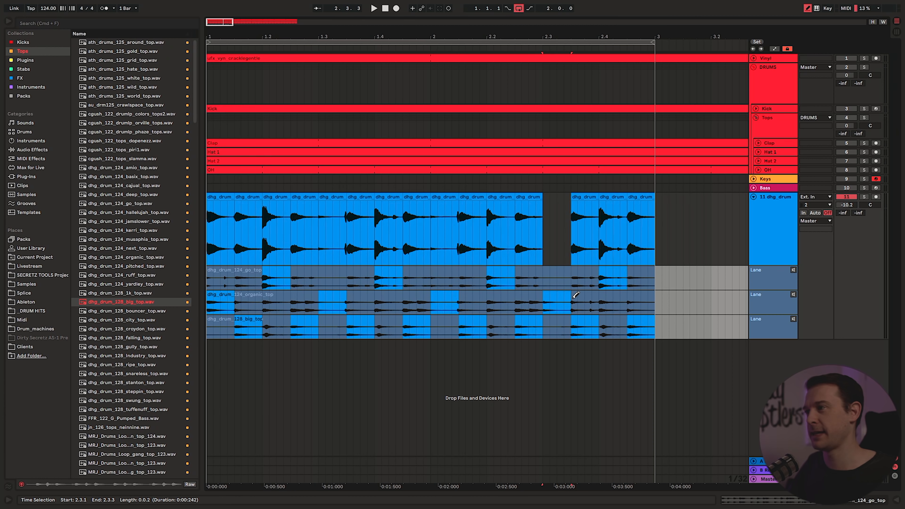
{"action": "key", "text": "space"}
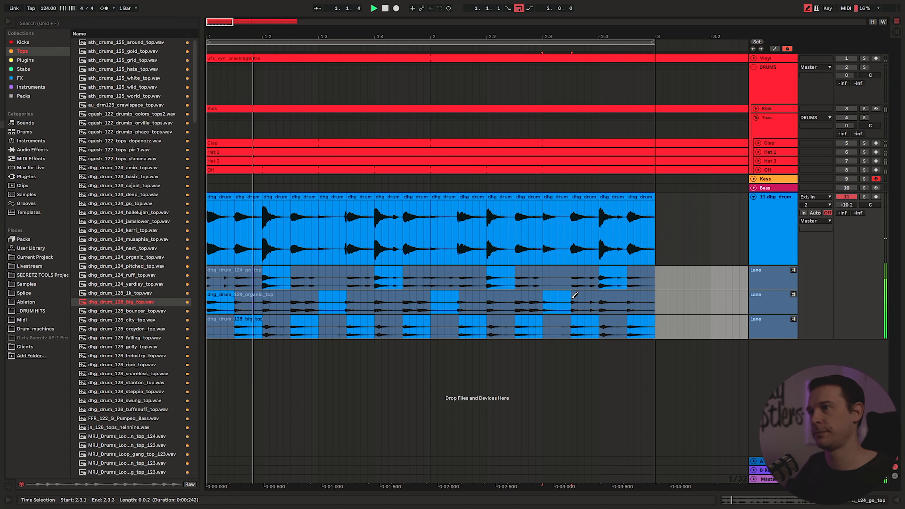
{"action": "key", "text": "space"}
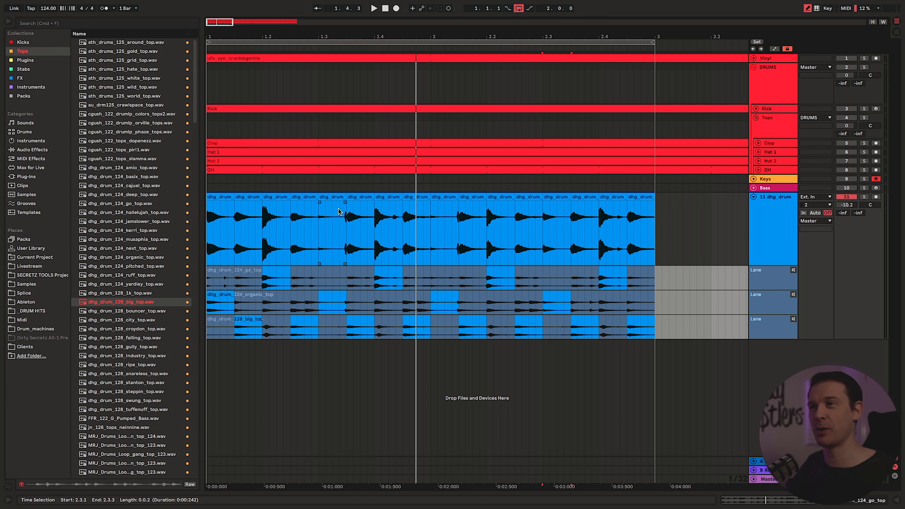
Create crossfades on the edges of all comped drum clips on the main track, and play back the result
{"action": "left_click", "coordinate": [220, 197]}
{"action": "left_click", "coordinate": [642, 197], "text": "shift"}
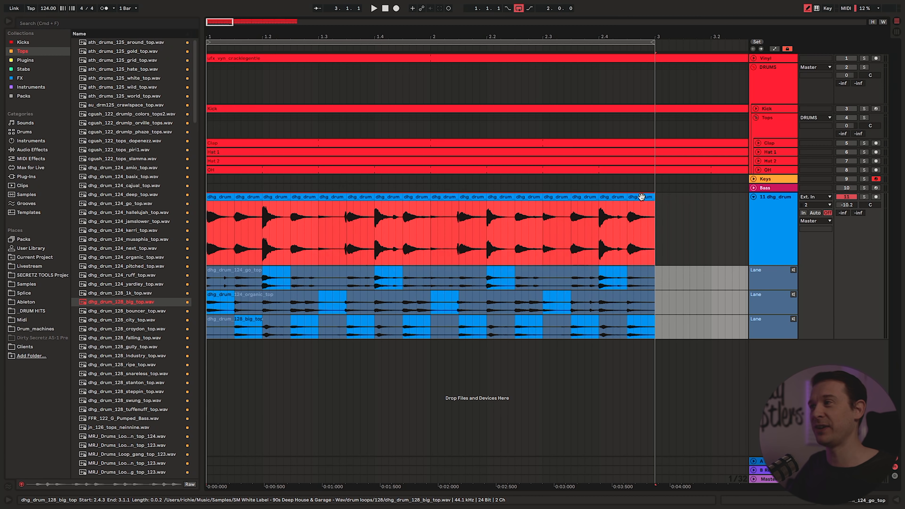
{"action": "left_click", "coordinate": [441, 199]}
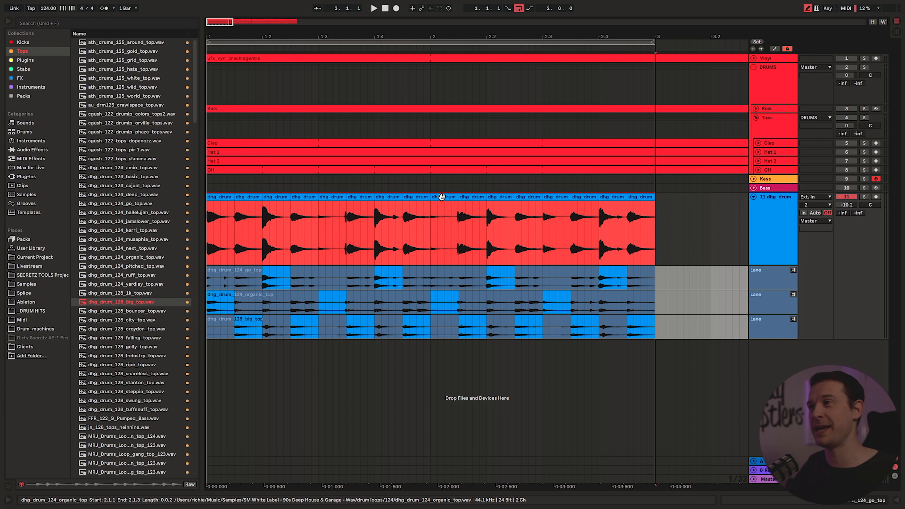
{"action": "right_click", "coordinate": [441, 197]}
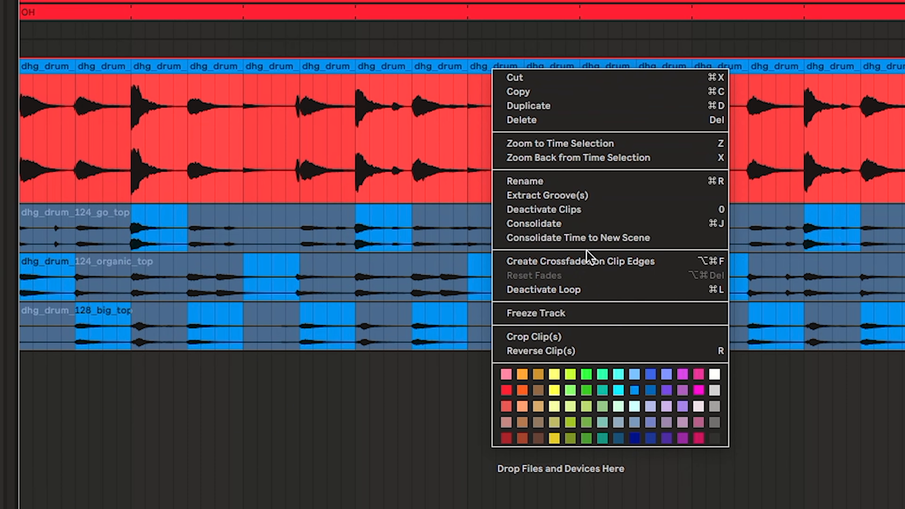
{"action": "left_click", "coordinate": [588, 263]}
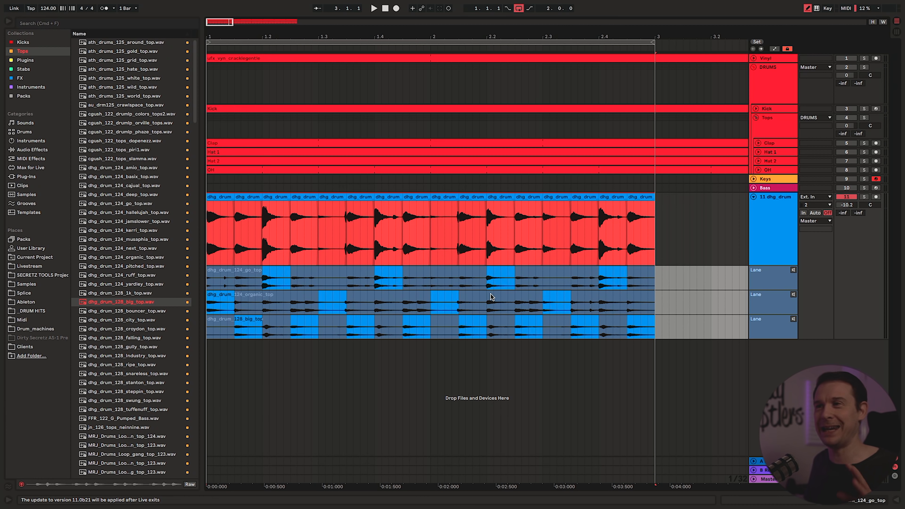
{"action": "key", "text": "space"}
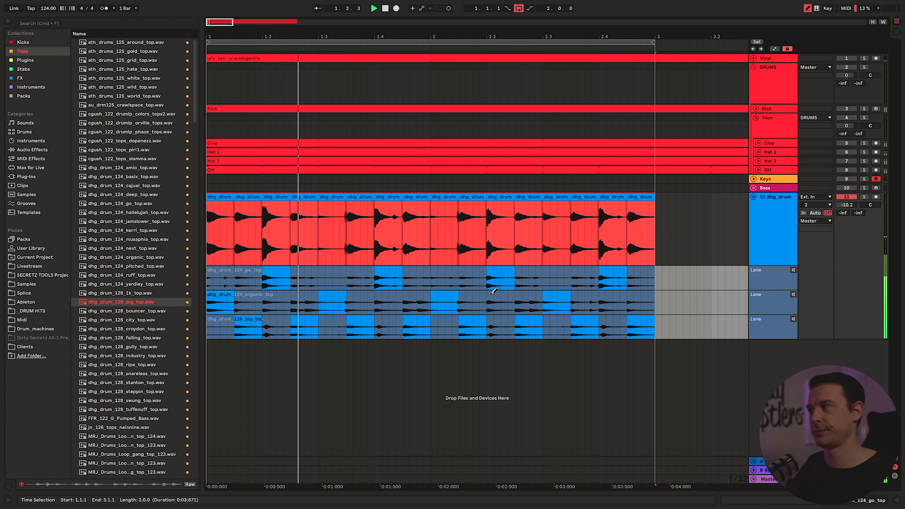
{"action": "key", "text": "space"}
Turn off draw mode, consolidate the comped drum clips into one two-bar clip, and move it to start at 4.1.1
{"action": "key", "text": "b"}
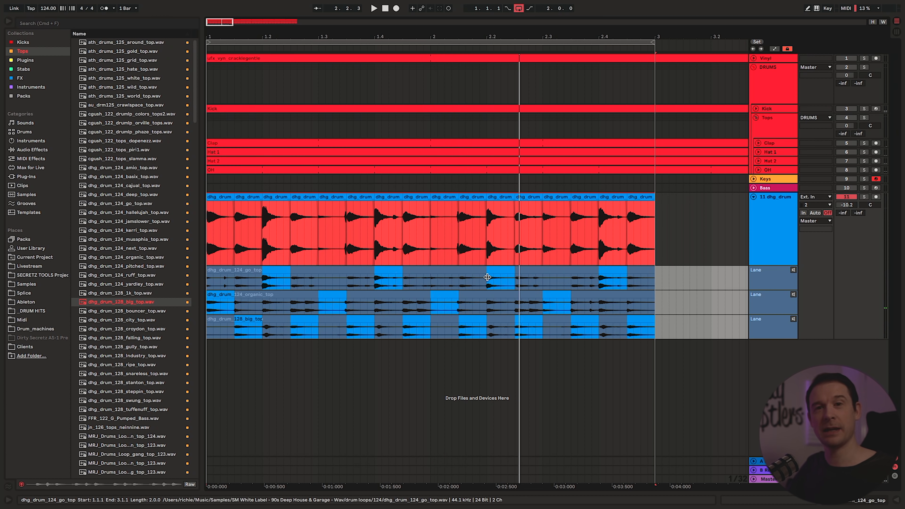
{"action": "right_click", "coordinate": [641, 199]}
{"action": "left_click", "coordinate": [674, 275]}
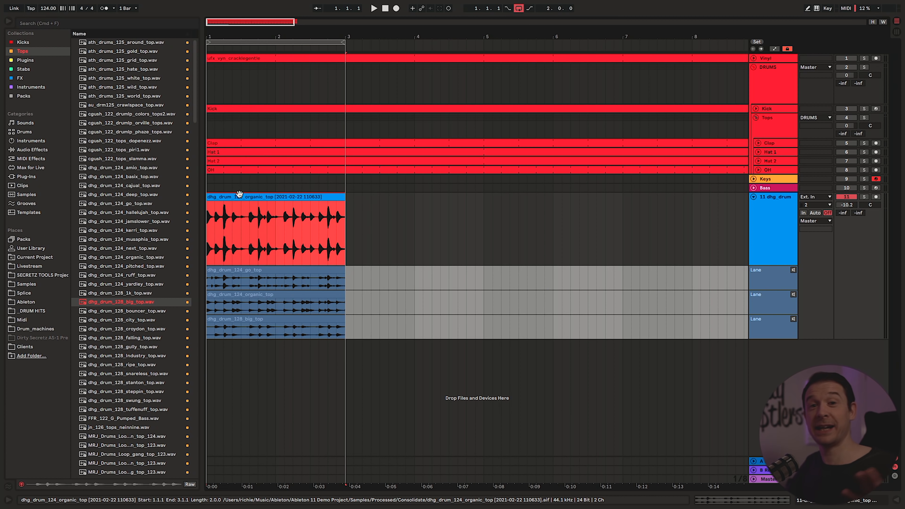
{"action": "left_click_drag", "start_coordinate": [239, 195], "coordinate": [475, 198]}
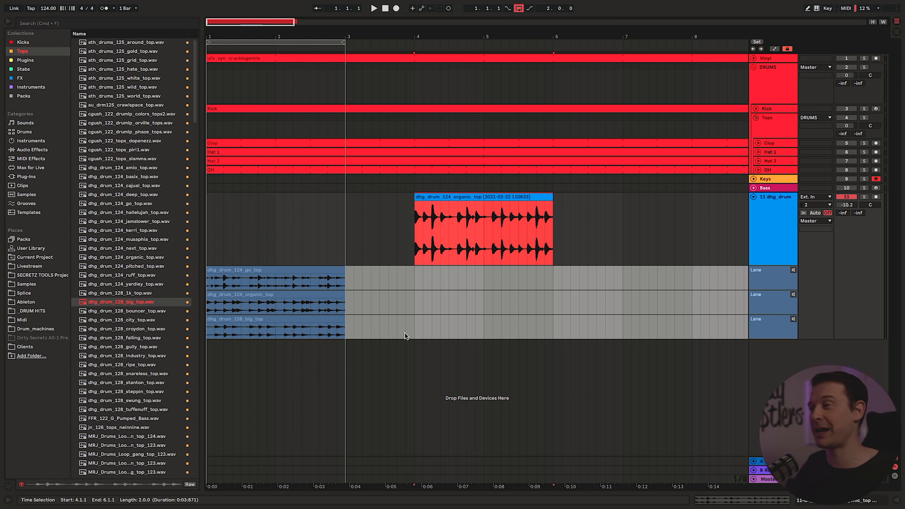
Delete all three take lanes below the drum track
{"action": "left_click", "coordinate": [768, 282]}
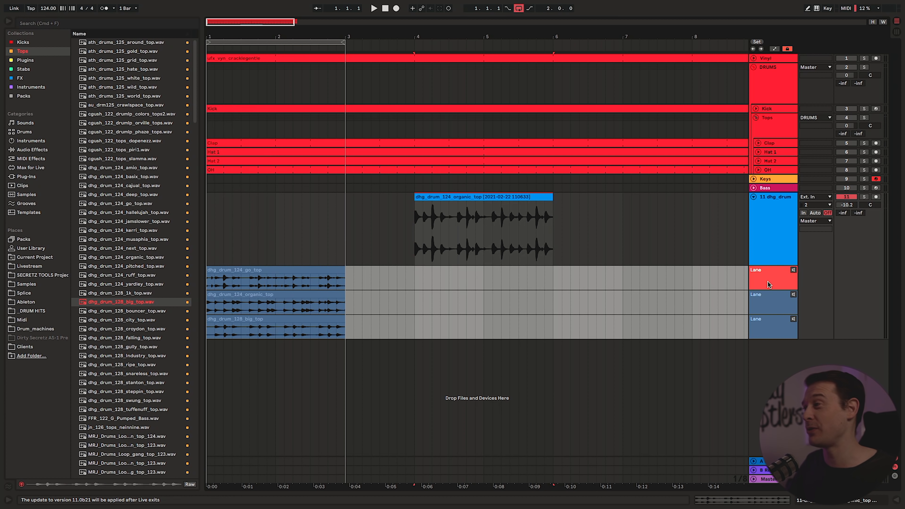
{"action": "left_click", "coordinate": [771, 326], "text": "shift"}
{"action": "key", "text": "Delete"}
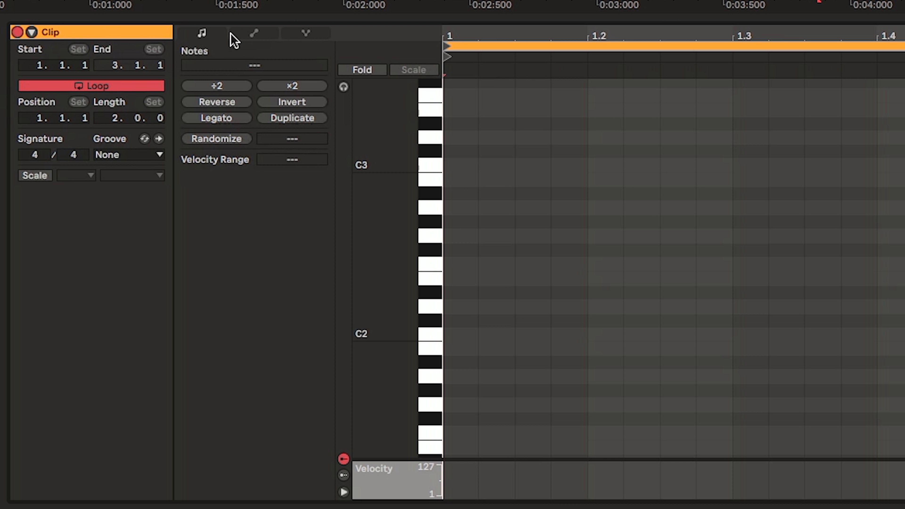
Turn on the C Major scale for the empty two-bar MIDI clip
{"action": "left_click", "coordinate": [254, 34]}
{"action": "left_click", "coordinate": [307, 34]}
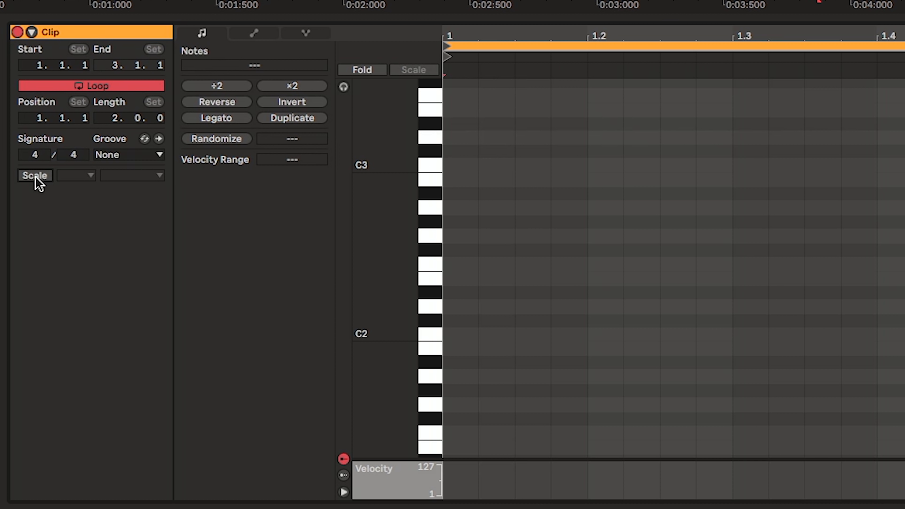
{"action": "left_click", "coordinate": [35, 176]}
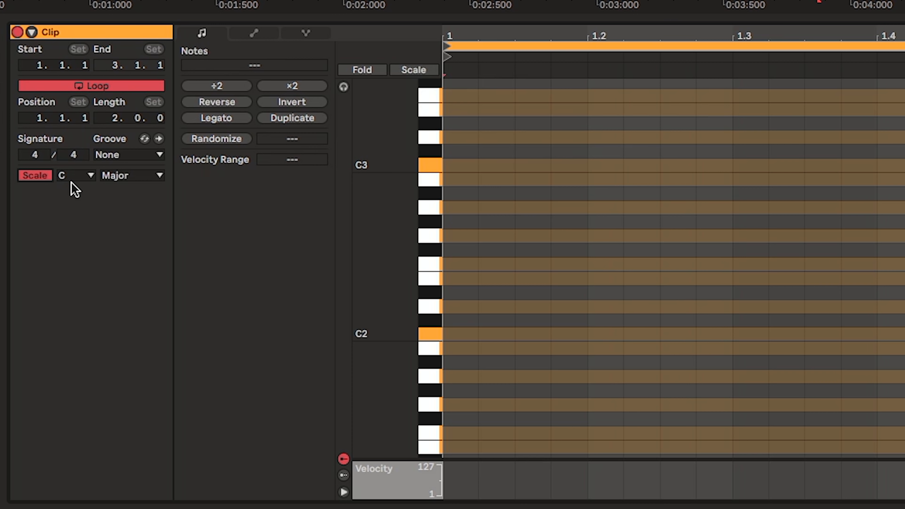
Set the clip's scale to D#/Eb Minor and limit the note editor to the rows in that scale
{"action": "left_click", "coordinate": [90, 176]}
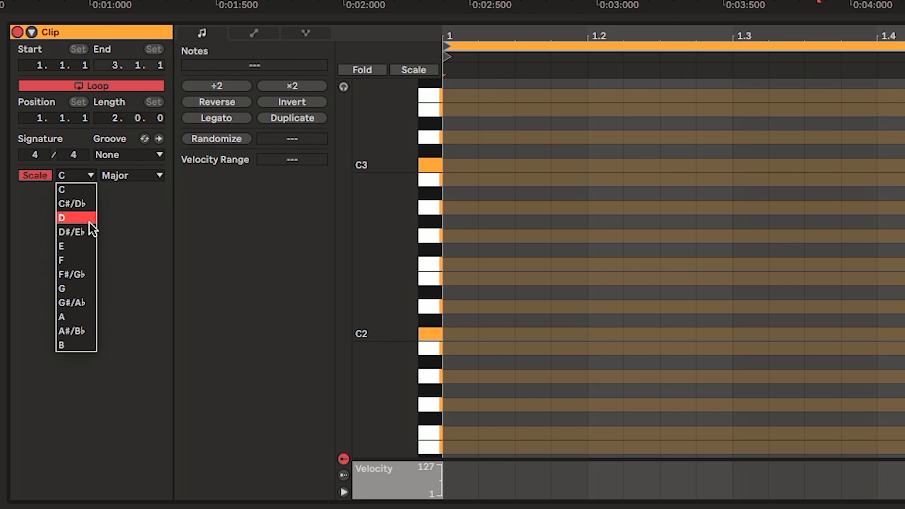
{"action": "left_click", "coordinate": [88, 230]}
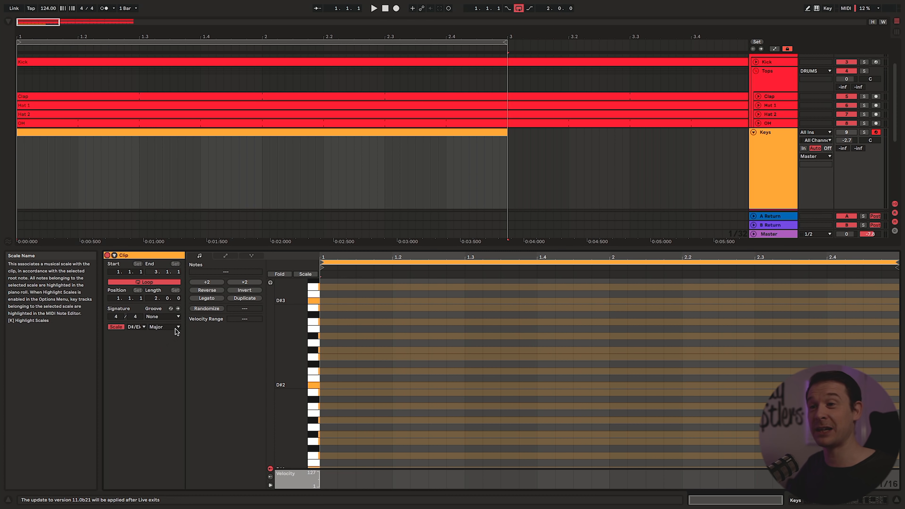
{"action": "left_click", "coordinate": [160, 175]}
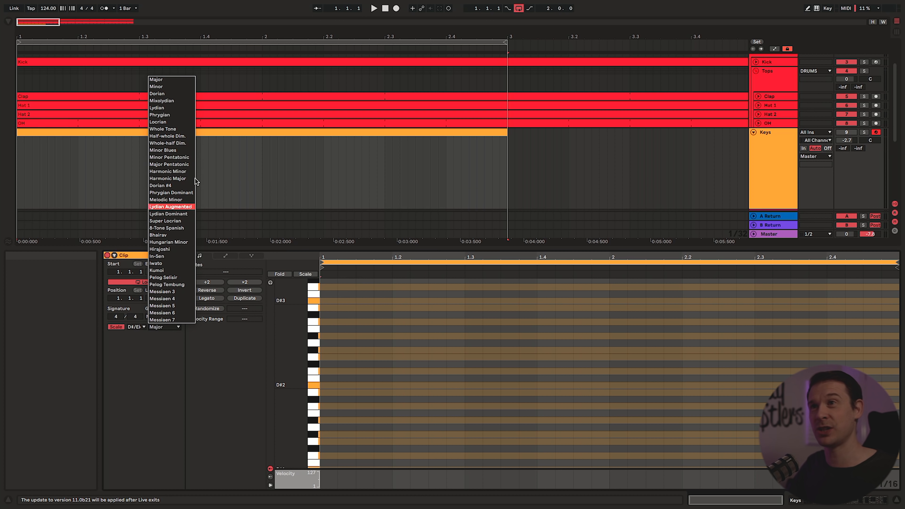
{"action": "left_click", "coordinate": [177, 87]}
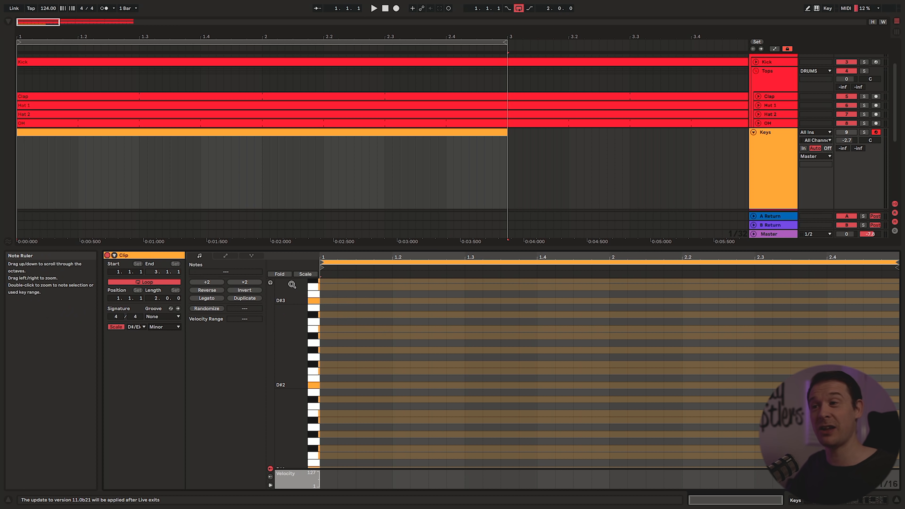
{"action": "left_click", "coordinate": [304, 275]}
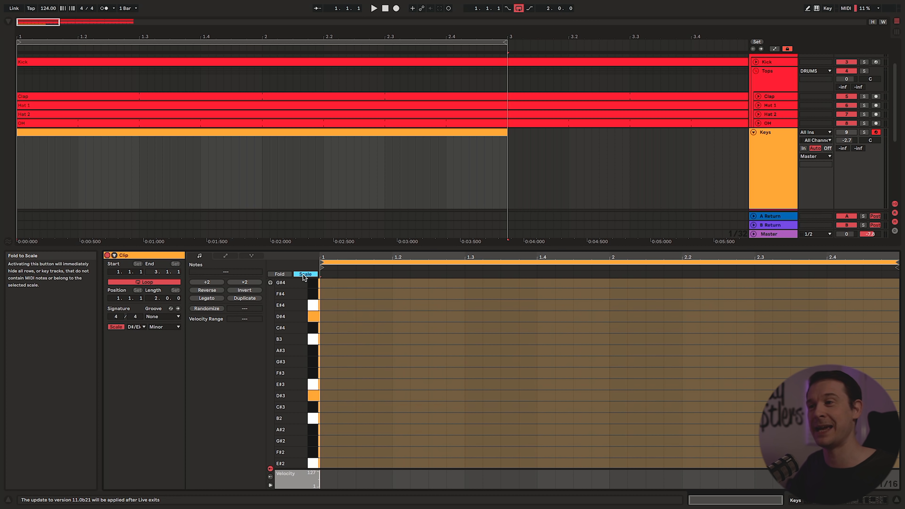
Draw a four-note chord of D#3, F#3, A#3 and C#4 sixteenth notes at the start of the clip, leaving draw mode off
{"action": "left_click", "coordinate": [339, 307]}
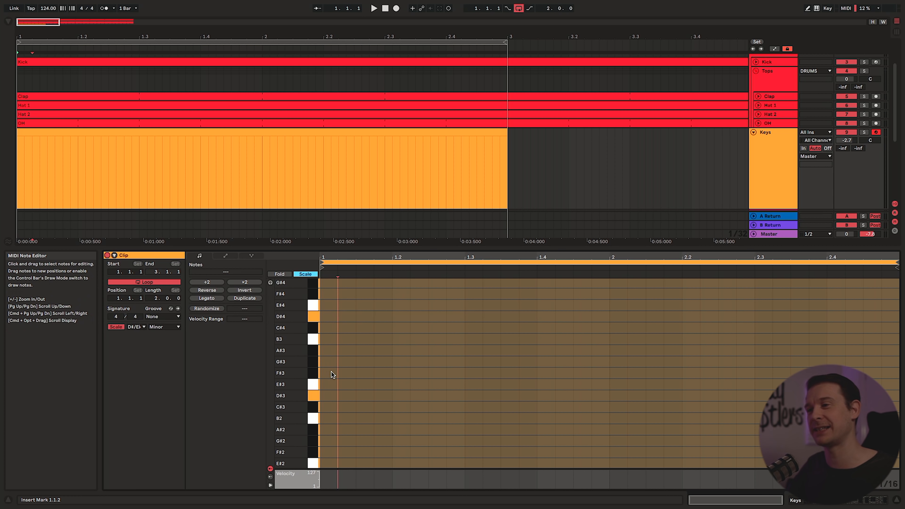
{"action": "key", "text": "b"}
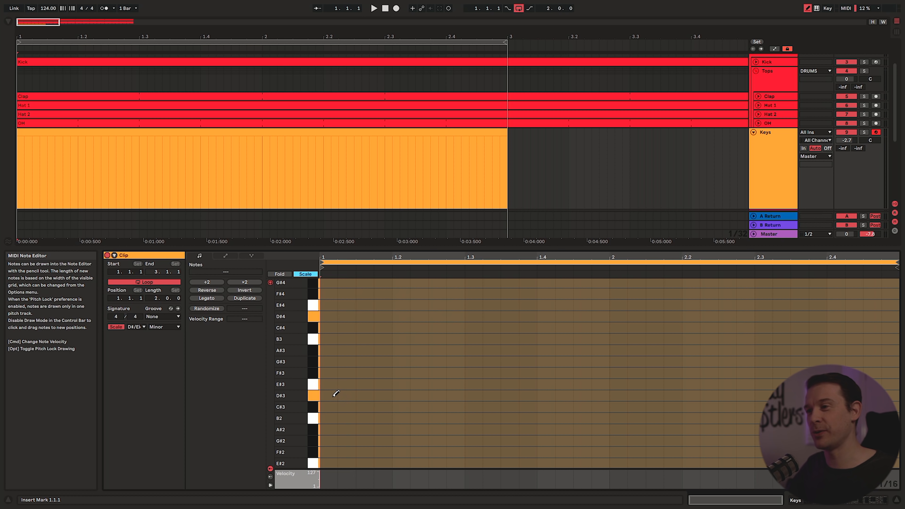
{"action": "left_click", "coordinate": [329, 395]}
{"action": "left_click", "coordinate": [332, 373]}
{"action": "left_click", "coordinate": [334, 351]}
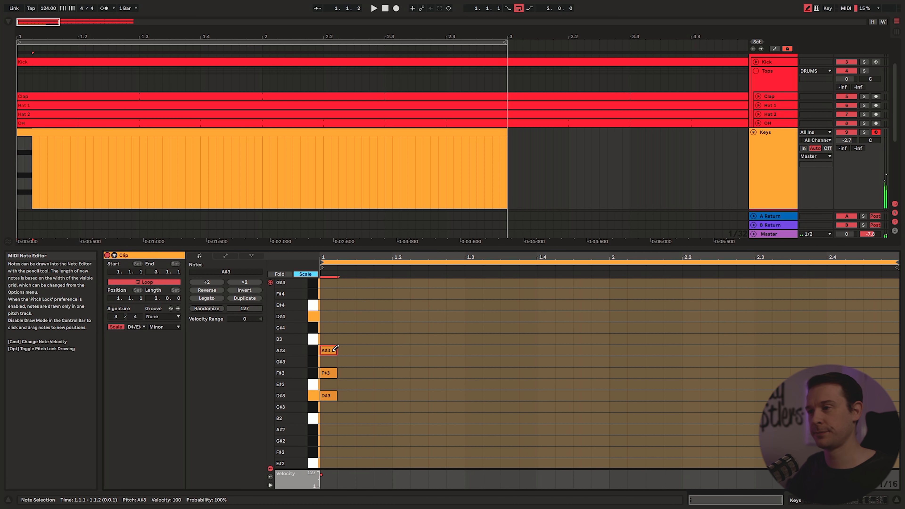
{"action": "left_click", "coordinate": [335, 328]}
{"action": "key", "text": "b"}
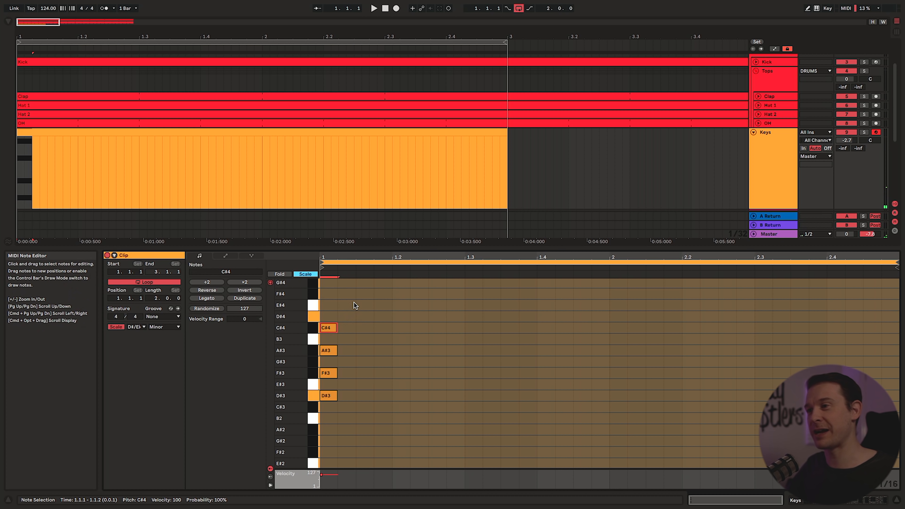
Lengthen all four chord notes to end at 1.3, and play back the result
{"action": "left_click", "coordinate": [356, 302]}
{"action": "left_click_drag", "start_coordinate": [358, 299], "coordinate": [465, 361]}
{"action": "key", "text": "space"}
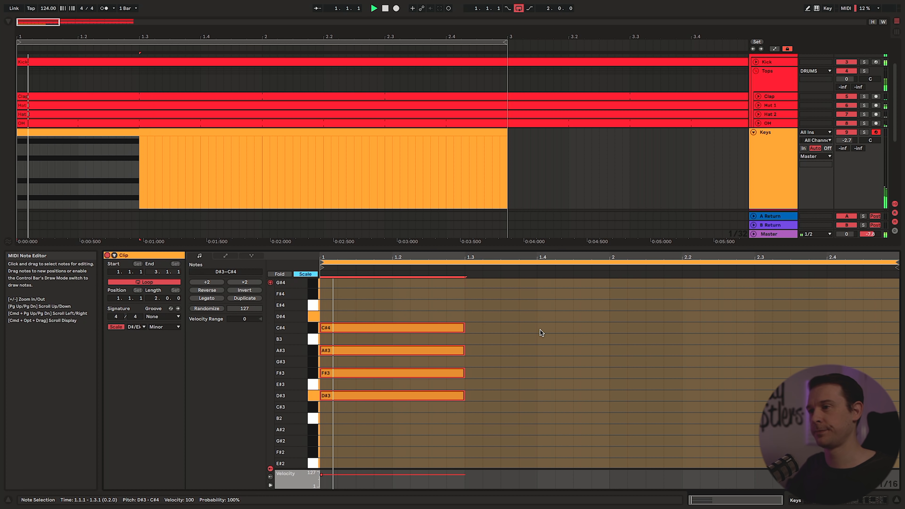
{"action": "key", "text": "space"}
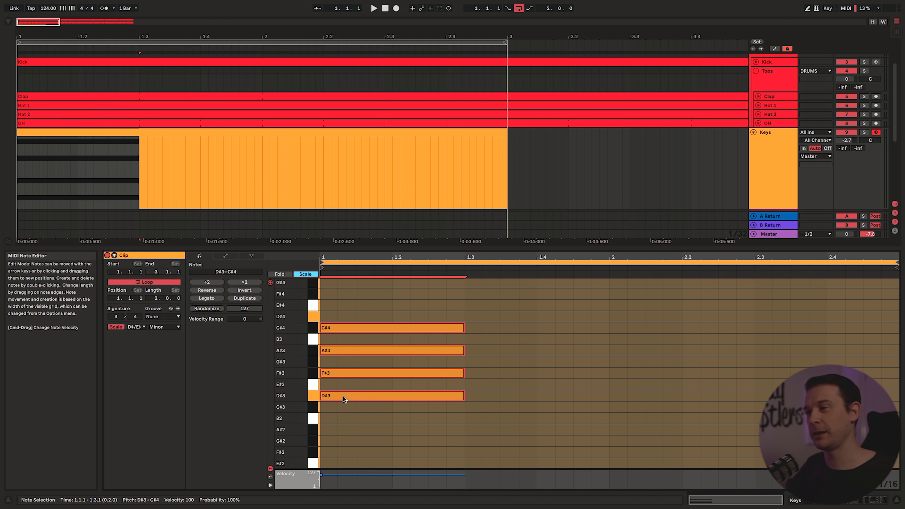
Copy the chord into a B2–A#3 chord at 1.3 and a G#2–F#3 chord at 1.4.4, extending the last one to the clip's end
{"action": "left_click_drag", "start_coordinate": [331, 396], "coordinate": [622, 438]}
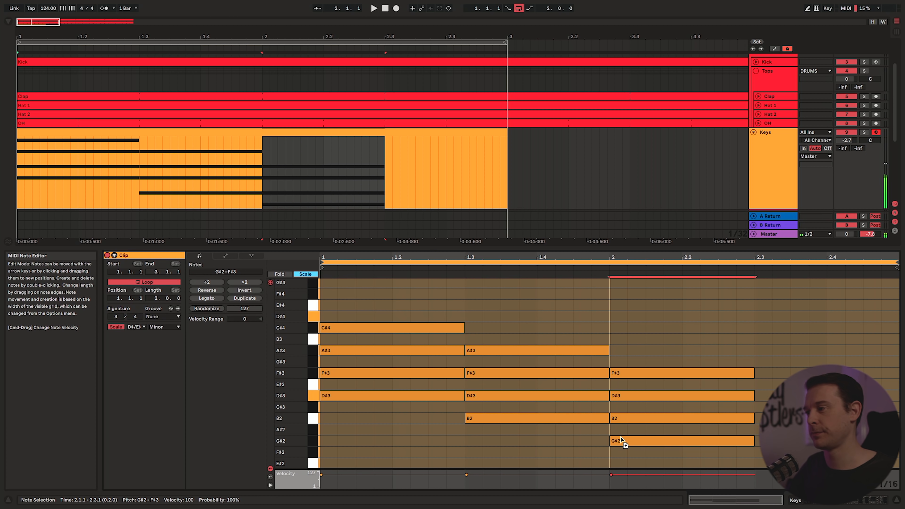
{"action": "key", "text": "Left"}
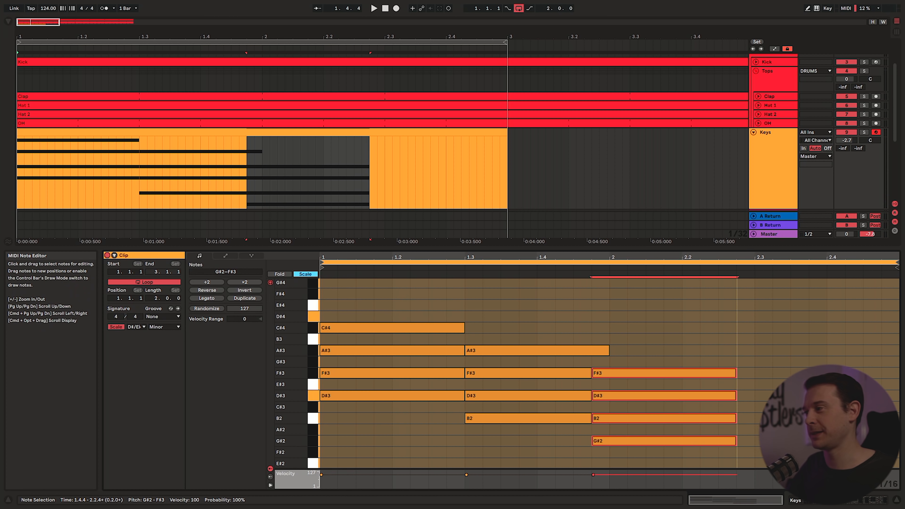
{"action": "key", "text": "shift+Right"}
{"action": "key", "text": "shift+Right"}
{"action": "key", "text": "shift+Right"}
{"action": "key", "text": "shift+Right"}
{"action": "key", "text": "shift+Right"}
{"action": "key", "text": "shift+Right"}
{"action": "key", "text": "shift+Right"}
{"action": "key", "text": "shift+Right"}
{"action": "key", "text": "shift+Right"}
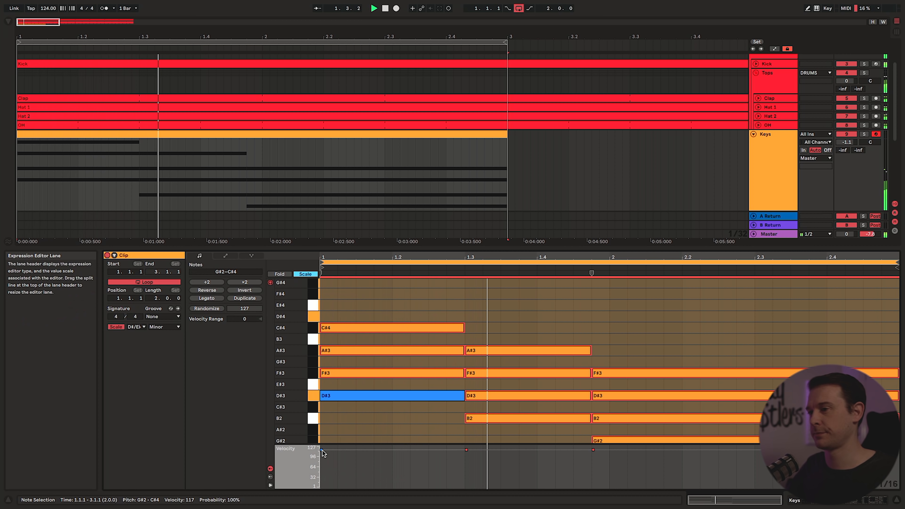
Shrink the velocity lane beneath the Keys chords and stop playback
{"action": "left_click_drag", "start_coordinate": [414, 445], "coordinate": [416, 463]}
{"action": "scroll", "coordinate": [424, 440], "scroll_direction": "down", "scroll_amount": 1}
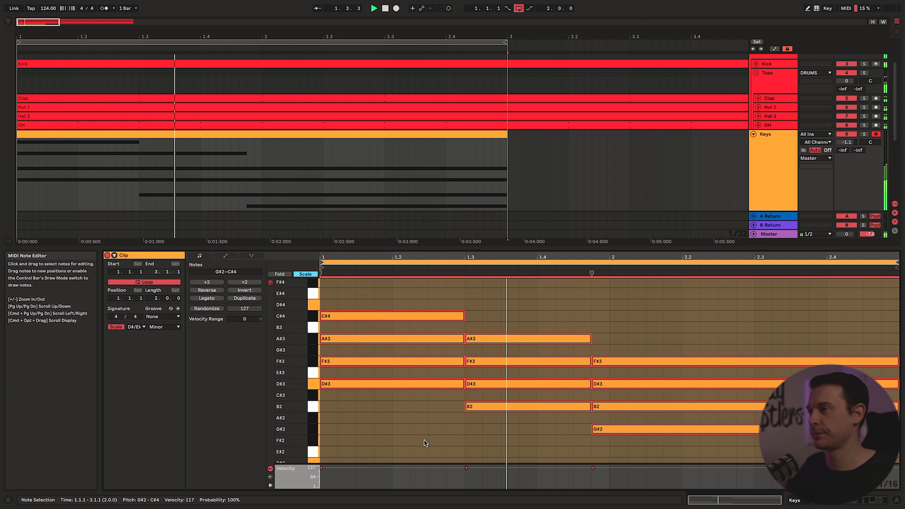
{"action": "scroll", "coordinate": [424, 430], "scroll_direction": "down", "scroll_amount": 1}
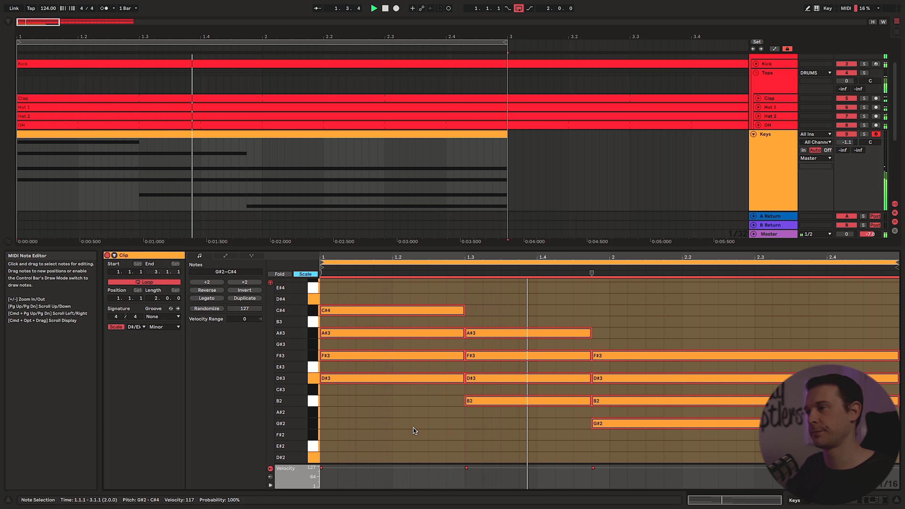
{"action": "left_click", "coordinate": [413, 428]}
{"action": "key", "text": "space"}
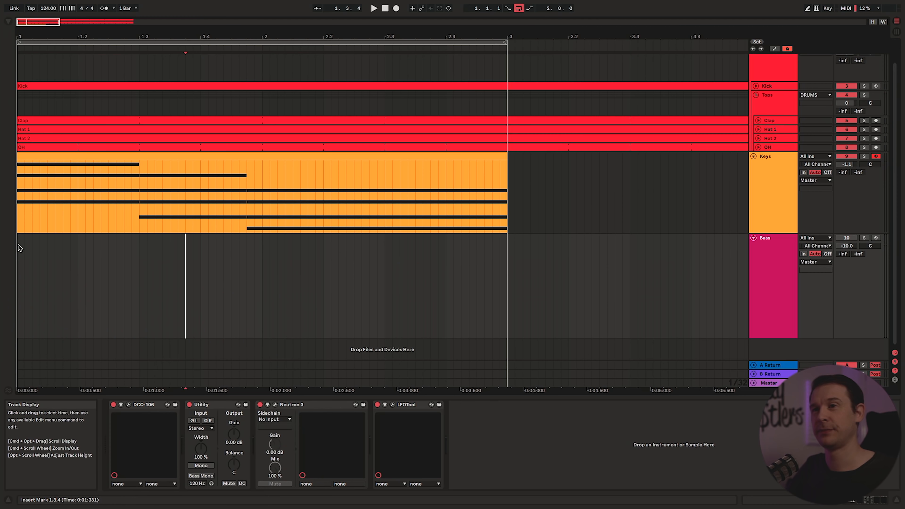
Create an empty two-bar MIDI clip on the Bass track from 1.1.1 to 3.1.1
{"action": "left_click_drag", "start_coordinate": [19, 249], "coordinate": [510, 257]}
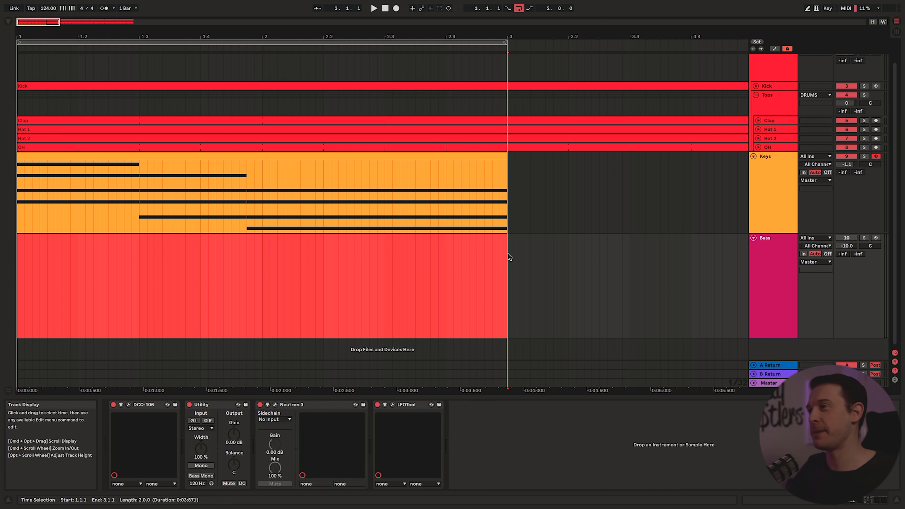
{"action": "right_click", "coordinate": [507, 247]}
{"action": "left_click", "coordinate": [535, 315]}
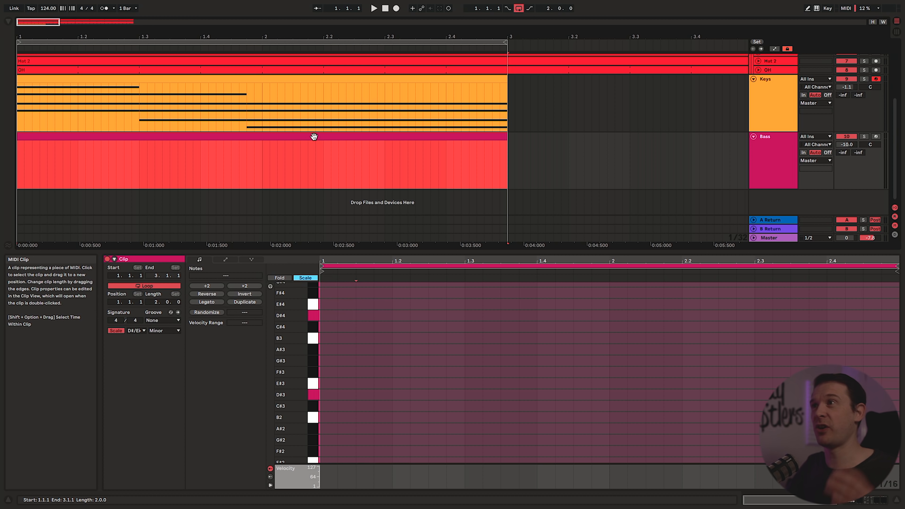
Show the Bass and Keys clips together in the note editor and turn on Focus for the Bass clip
{"action": "left_click", "coordinate": [325, 78], "text": "shift"}
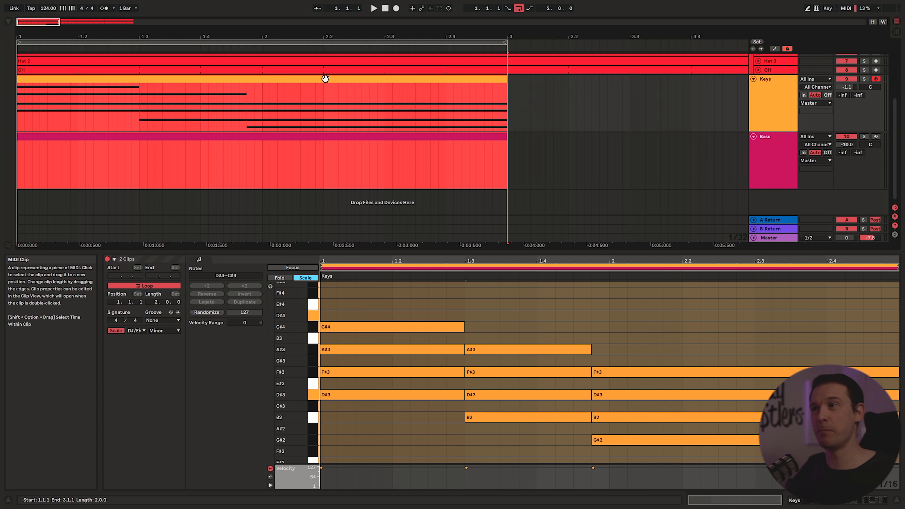
{"action": "left_click", "coordinate": [441, 373]}
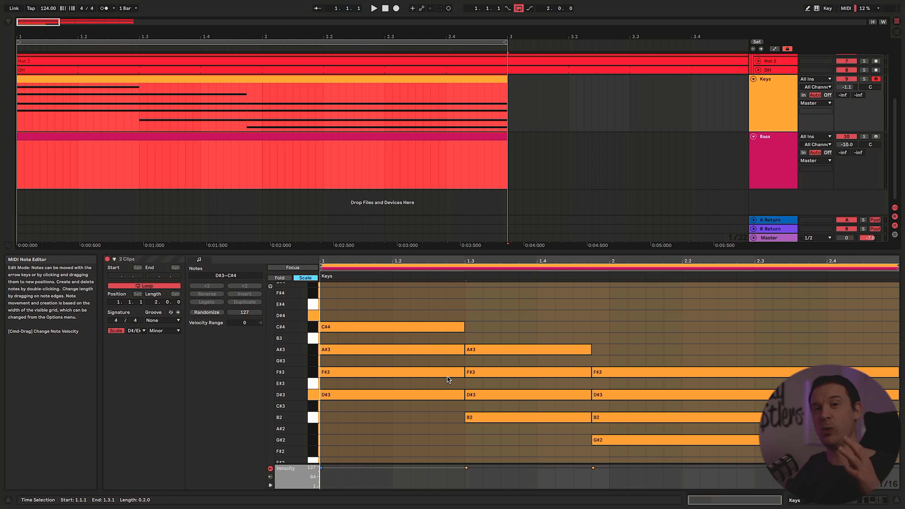
{"action": "left_click", "coordinate": [394, 328]}
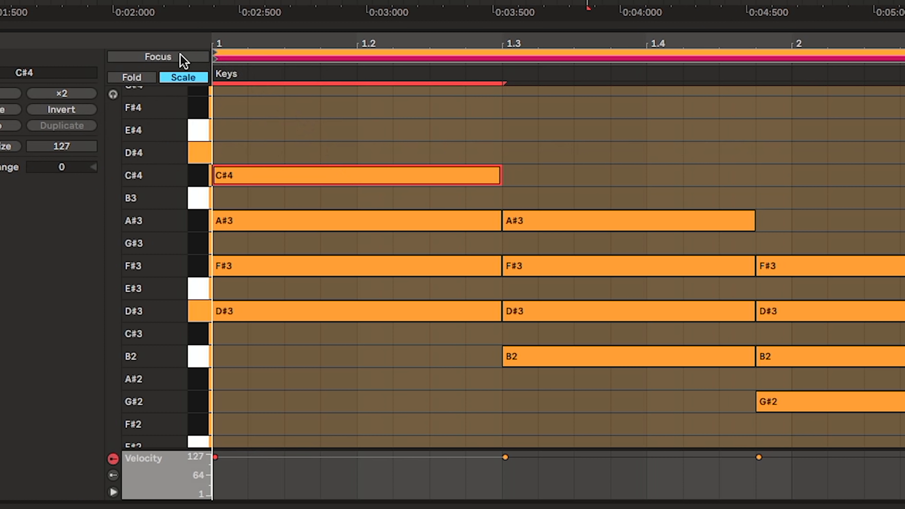
{"action": "left_click", "coordinate": [303, 268]}
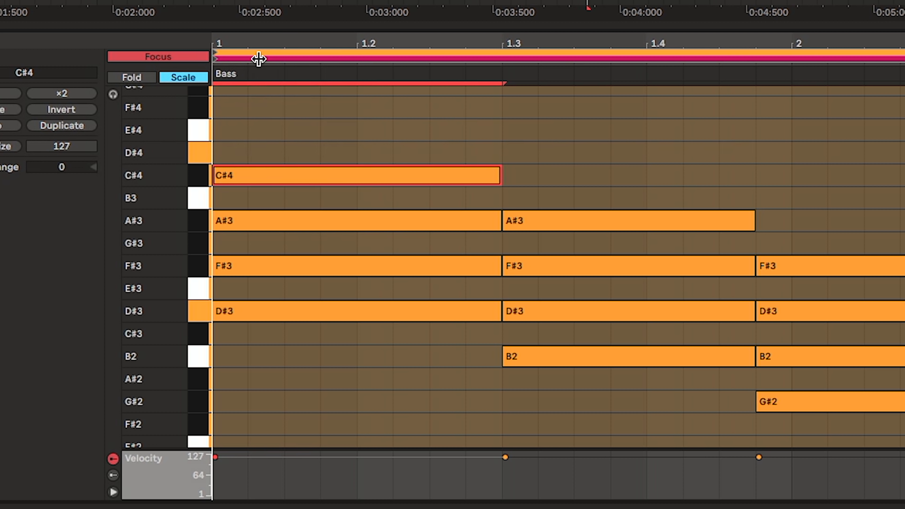
{"action": "left_click", "coordinate": [259, 59]}
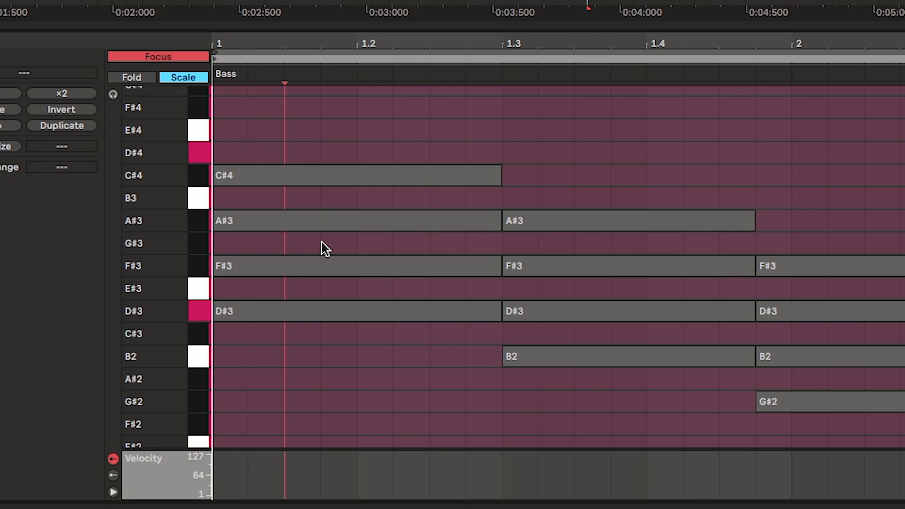
Try to select the greyed-out Keys notes while the Bass clip is in focus
{"action": "left_click", "coordinate": [363, 176]}
{"action": "left_click", "coordinate": [385, 151]}
{"action": "left_click", "coordinate": [370, 240]}
{"action": "left_click", "coordinate": [384, 194]}
{"action": "left_click", "coordinate": [370, 248]}
{"action": "left_click", "coordinate": [382, 198]}
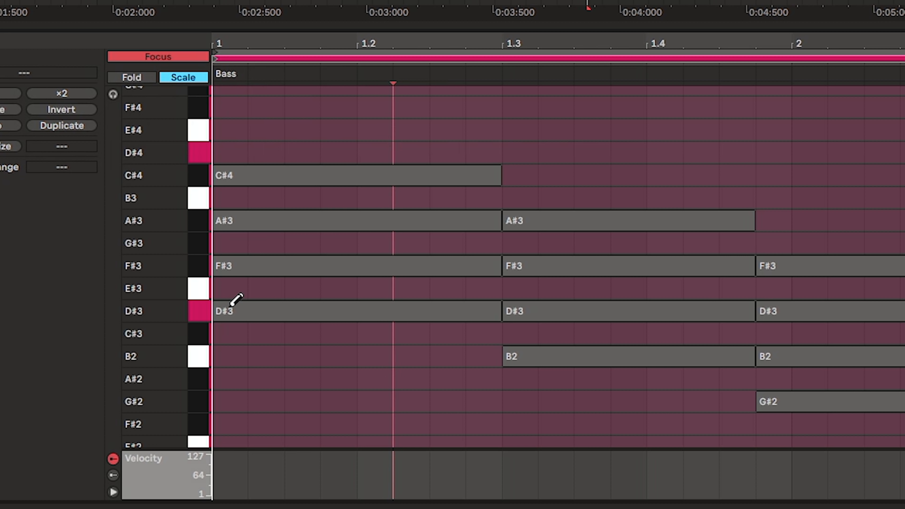
Draw a bass line of sixteenth notes on every third sixteenth: three D#3, two B2, and six G#2 to the clip's end
{"action": "left_click", "coordinate": [232, 306]}
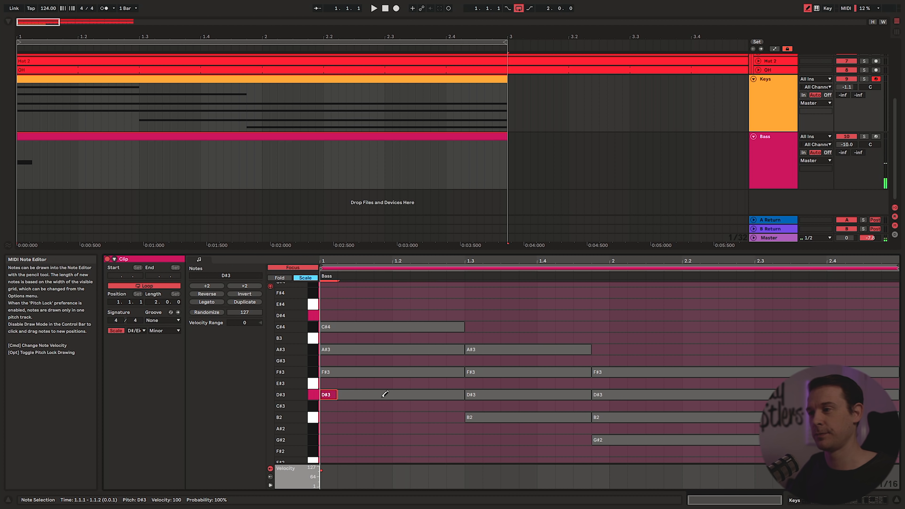
{"action": "left_click", "coordinate": [383, 395]}
{"action": "left_click", "coordinate": [438, 394]}
{"action": "left_click", "coordinate": [491, 417]}
{"action": "left_click", "coordinate": [545, 417]}
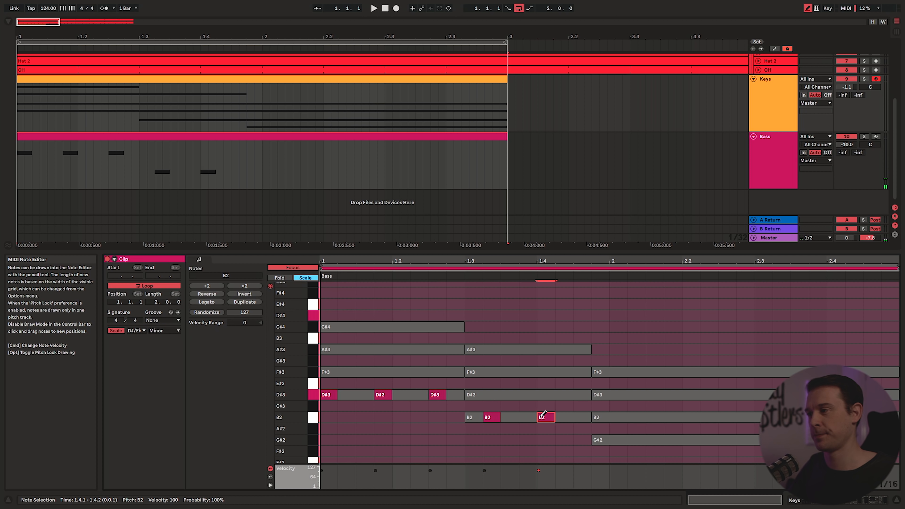
Raise the Bass track's volume to -6.6 during playback, and add an F#3 note at 1.2.4 with a copy further along the bass line
{"action": "key", "text": "space"}
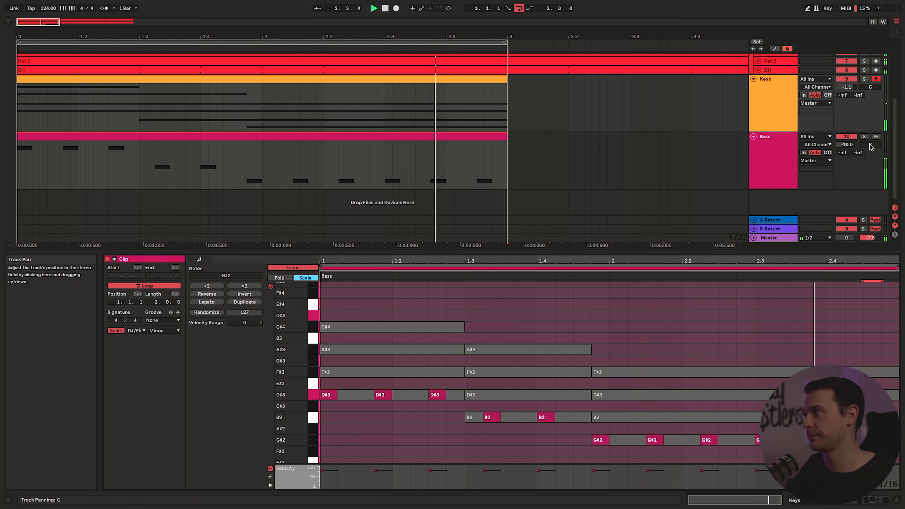
{"action": "left_click_drag", "start_coordinate": [858, 144], "coordinate": [857, 134]}
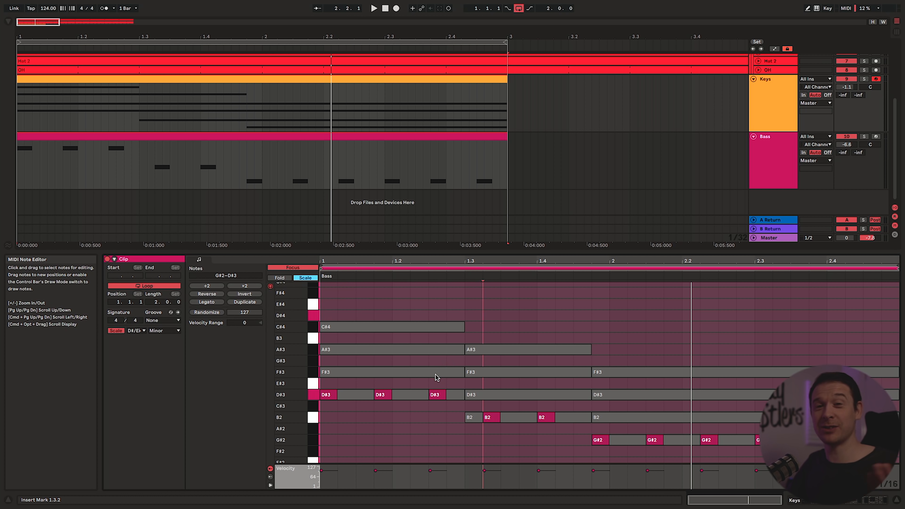
{"action": "double_click", "coordinate": [455, 361]}
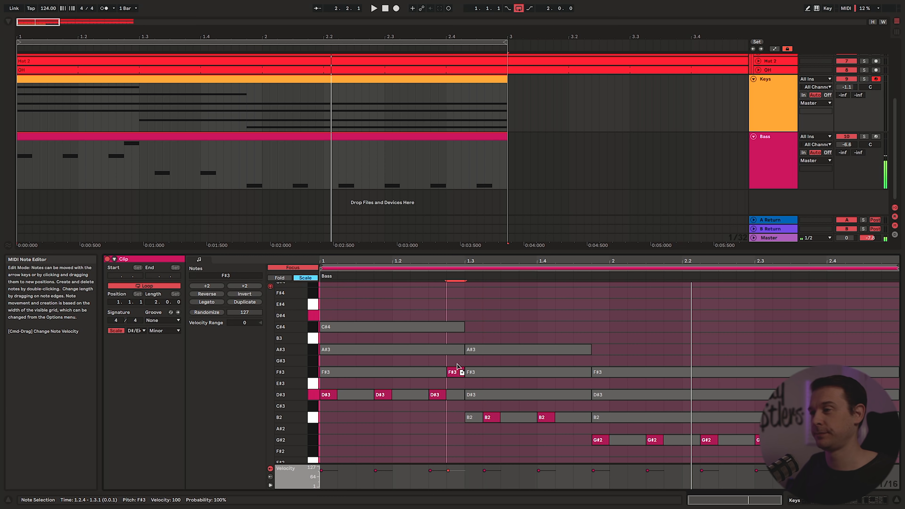
{"action": "left_click_drag", "start_coordinate": [455, 361], "coordinate": [589, 384]}
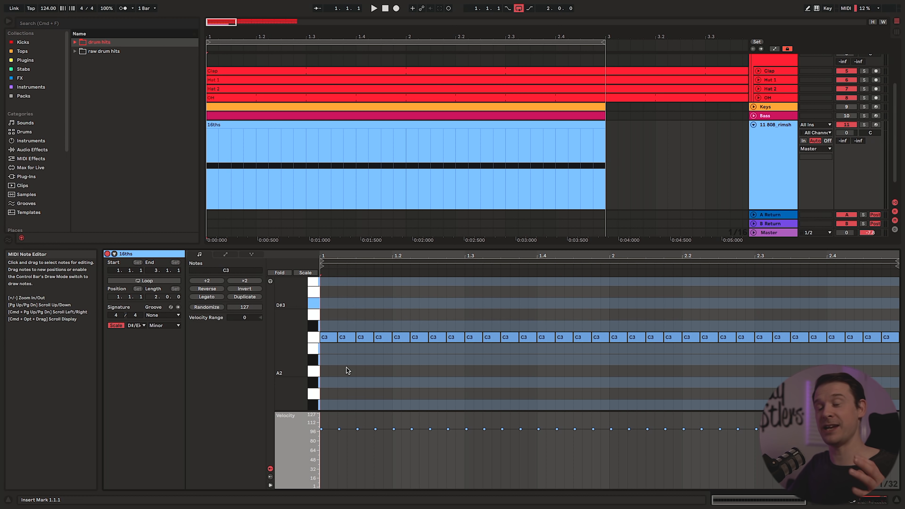
Randomize the velocities of all C3 notes in the 16ths clip with an amount of 127, and play back the pattern
{"action": "key", "text": "space"}
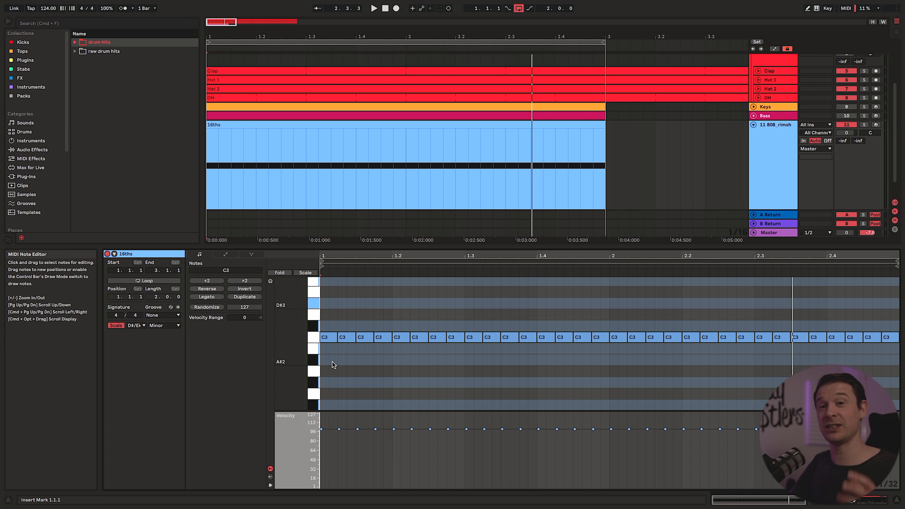
{"action": "left_click_drag", "start_coordinate": [327, 307], "coordinate": [890, 364]}
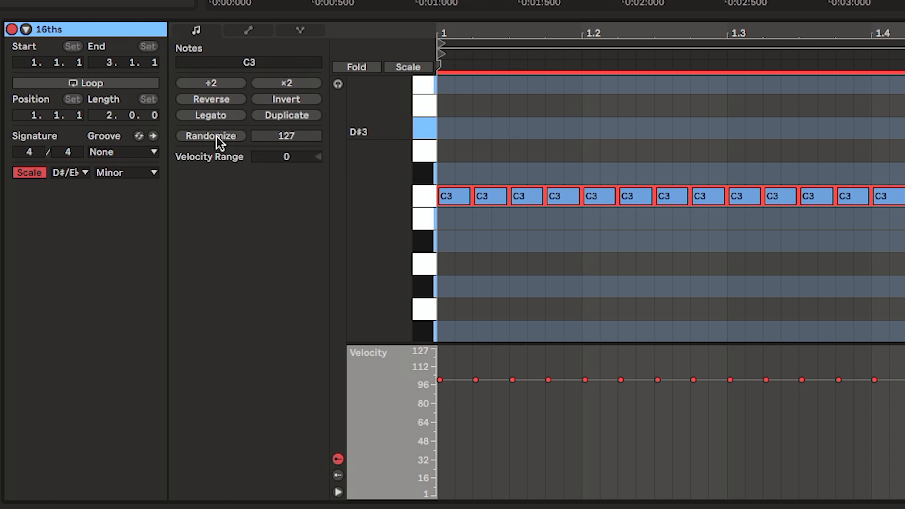
{"action": "left_click", "coordinate": [216, 137]}
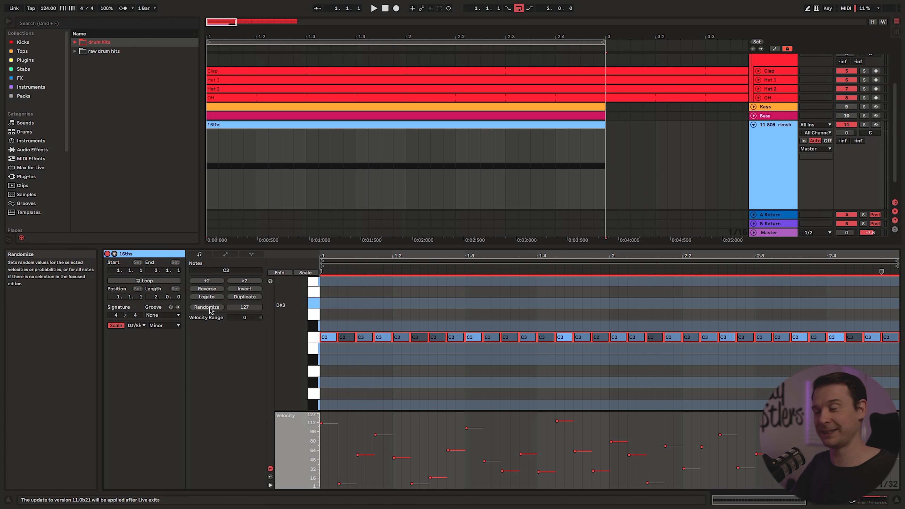
{"action": "key", "text": "space"}
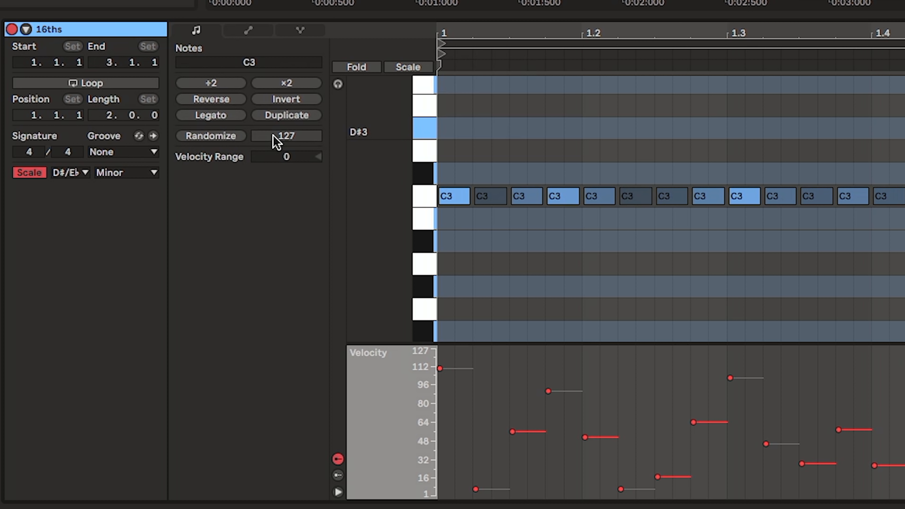
Undo the velocity randomization, and randomize the C3 notes' velocities again with an amount of 14, playing back the result
{"action": "key", "text": "super+z"}
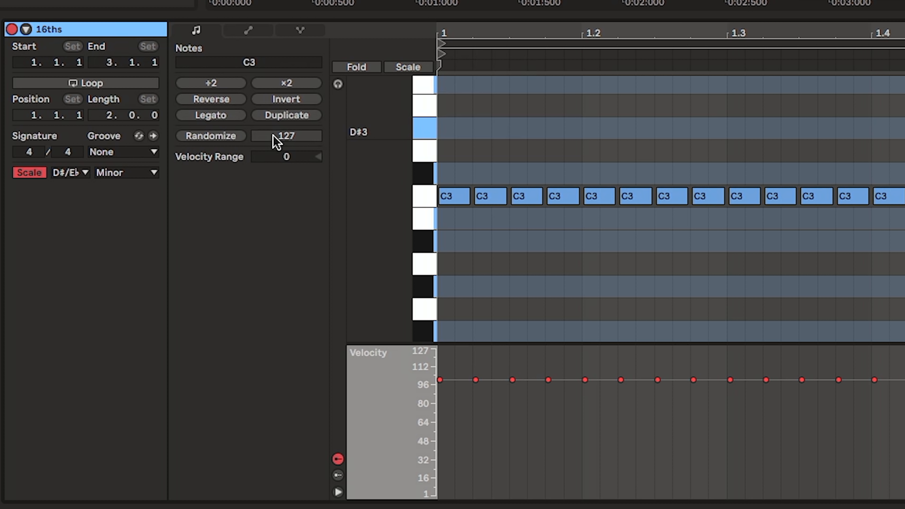
{"action": "left_click", "coordinate": [294, 137]}
{"action": "type", "text": "127"}
{"action": "key", "text": "Return"}
{"action": "left_click_drag", "start_coordinate": [299, 140], "coordinate": [299, 166]}
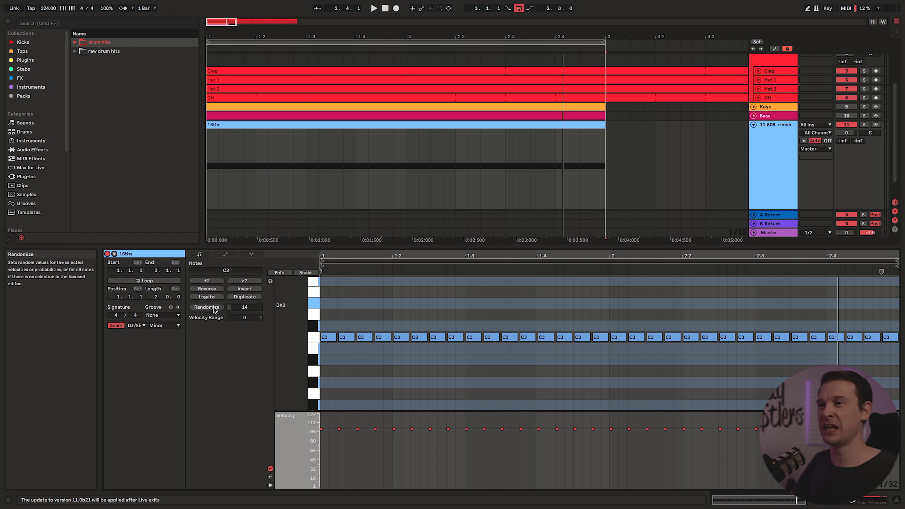
{"action": "left_click", "coordinate": [212, 140]}
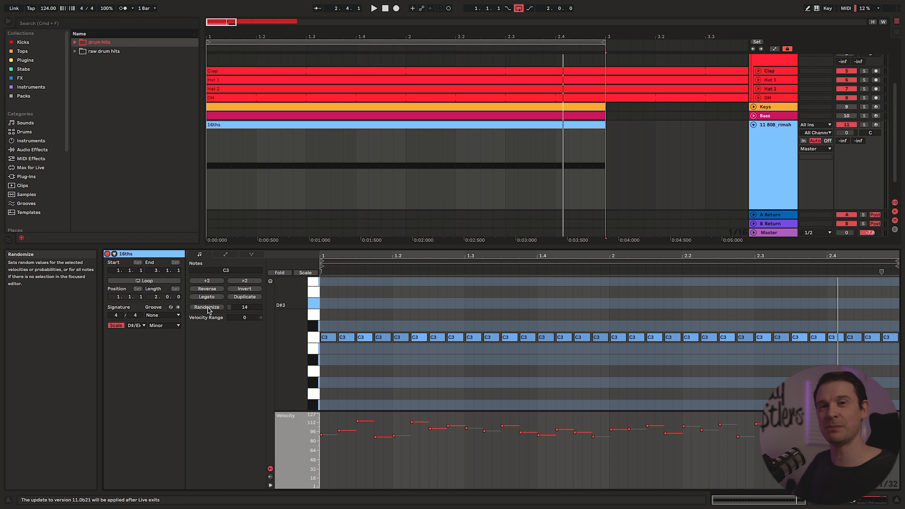
{"action": "key", "text": "space"}
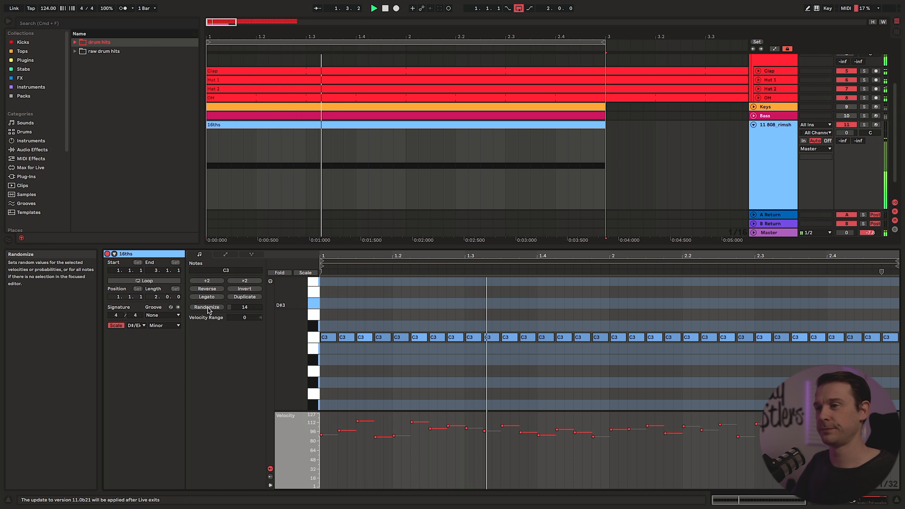
Randomize the C3 notes' velocities with an amount of 46 while listening to playback, and undo the randomization
{"action": "left_click", "coordinate": [210, 309]}
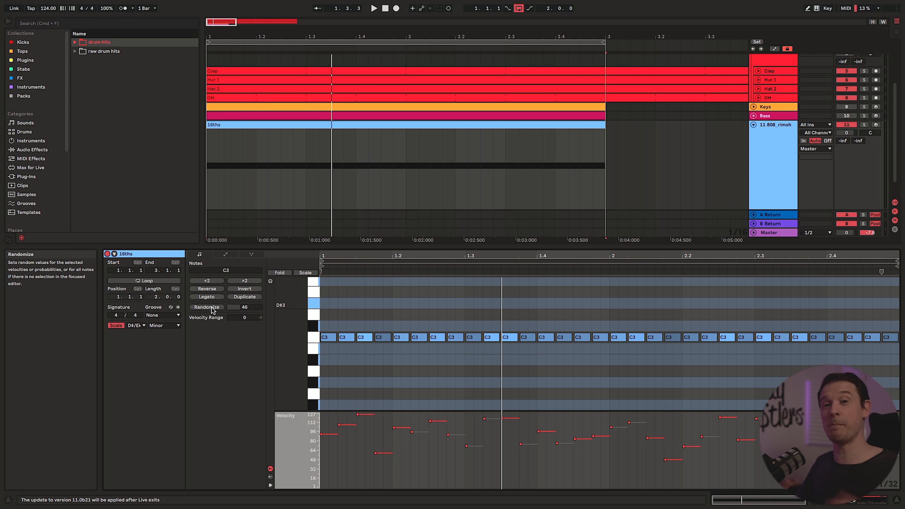
{"action": "left_click", "coordinate": [212, 308]}
{"action": "key", "text": "space"}
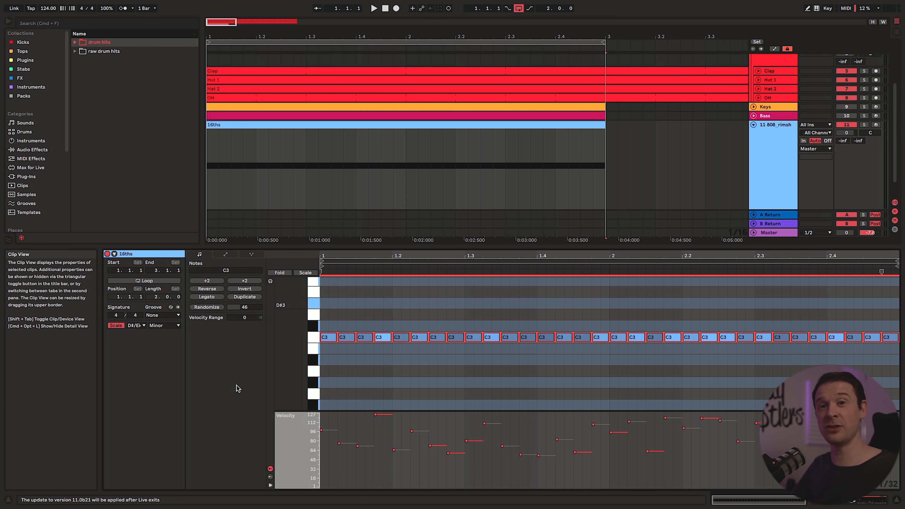
{"action": "key", "text": "super+z"}
{"action": "key", "text": "space"}
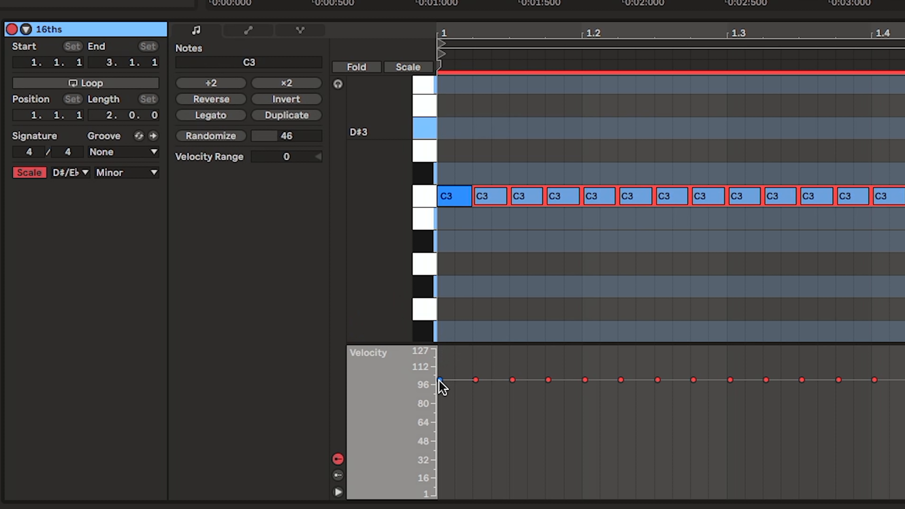
Set the Velocity Range of all C3 notes to +26, then -38 and finally -91, listening to the pattern in playback
{"action": "left_click", "coordinate": [440, 380]}
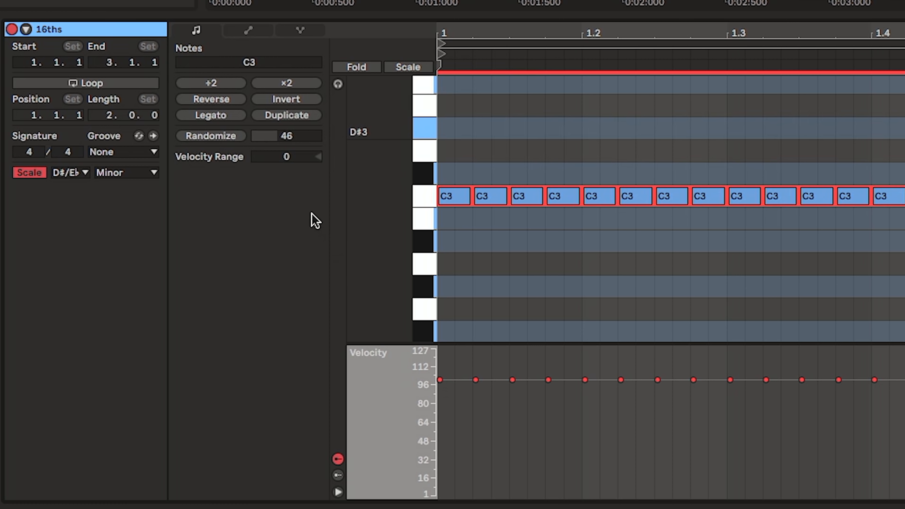
{"action": "left_click", "coordinate": [287, 159]}
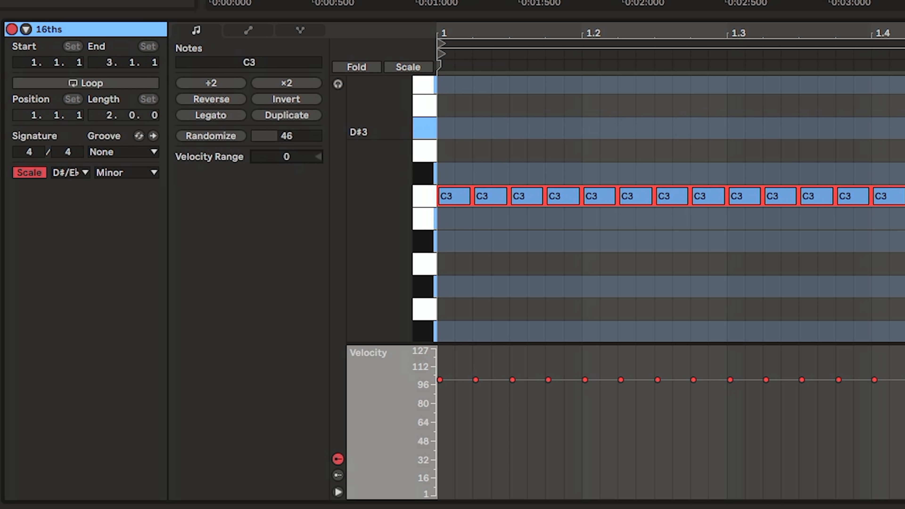
{"action": "left_click_drag", "start_coordinate": [288, 160], "coordinate": [287, 141]}
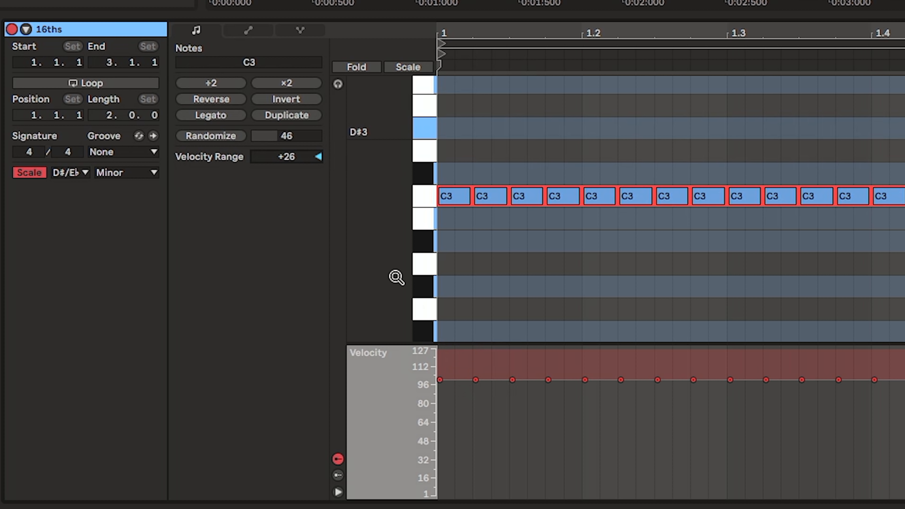
{"action": "left_click_drag", "start_coordinate": [295, 163], "coordinate": [295, 189]}
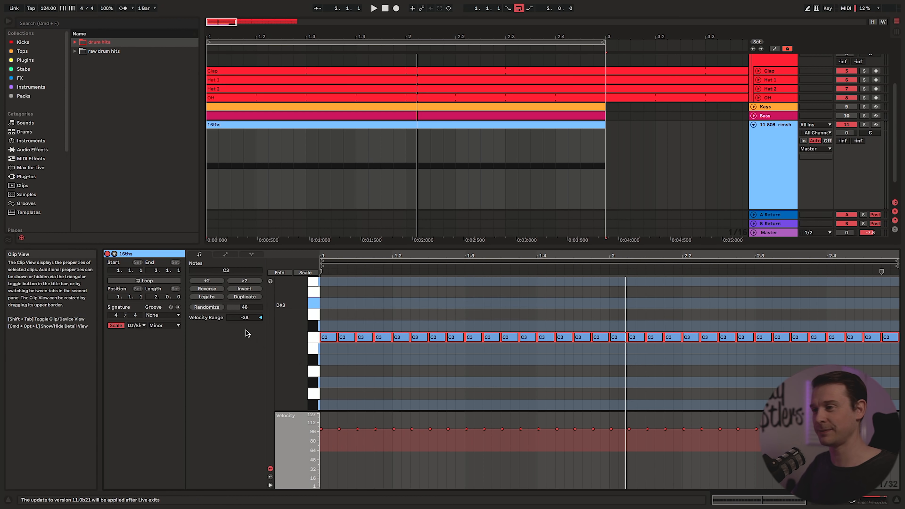
{"action": "key", "text": "space"}
{"action": "mouse_move", "coordinate": [246, 317]}
{"action": "left_mouse_down"}
{"action": "mouse_move", "coordinate": [246, 333]}
{"action": "mouse_move", "coordinate": [251, 321]}
{"action": "left_mouse_up"}
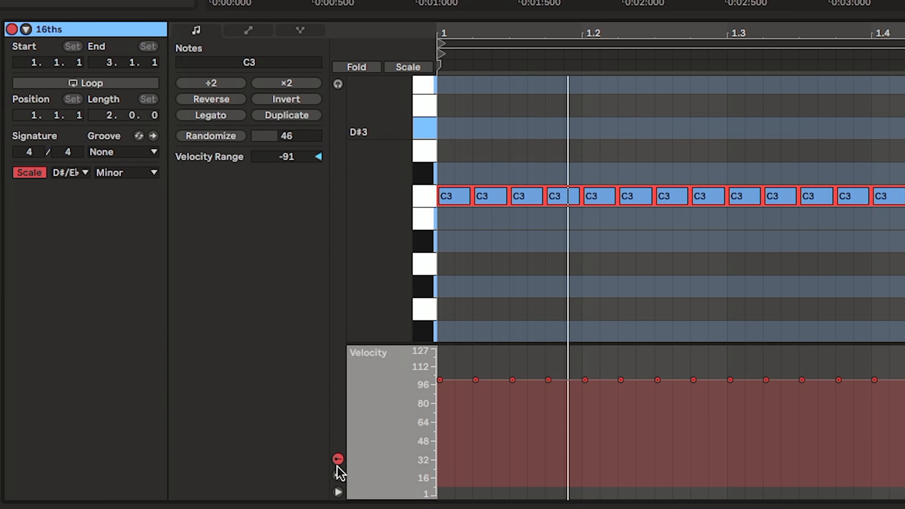
Show the Probability lane of the 16ths clip and lower the probability of all C3 notes to 50%
{"action": "left_click", "coordinate": [338, 475]}
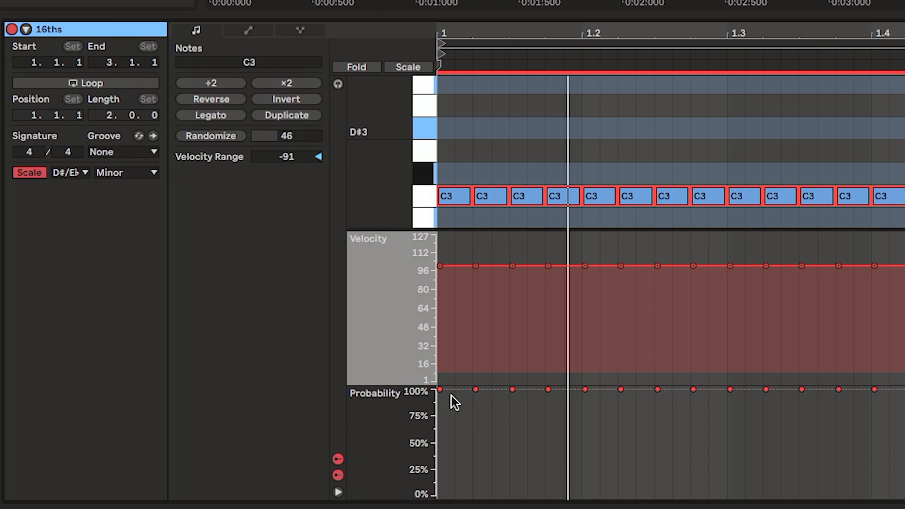
{"action": "left_click", "coordinate": [441, 390]}
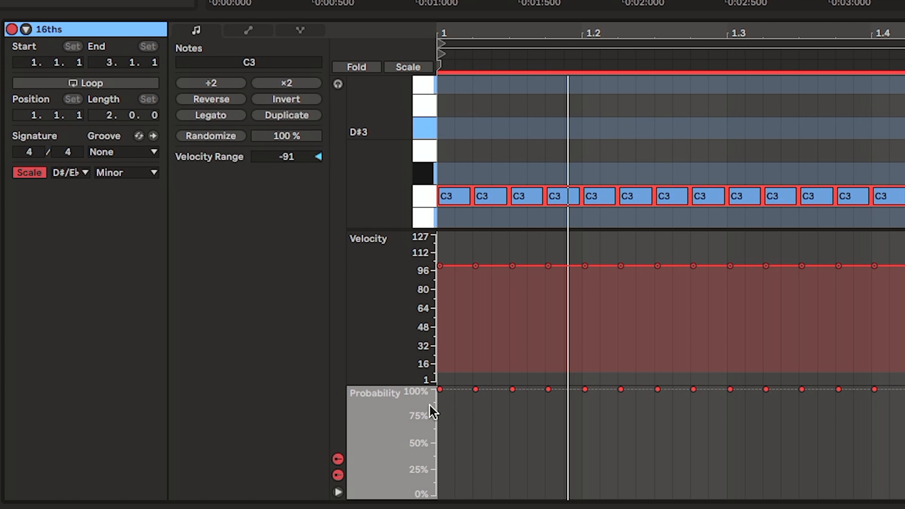
{"action": "left_click_drag", "start_coordinate": [440, 391], "coordinate": [435, 442]}
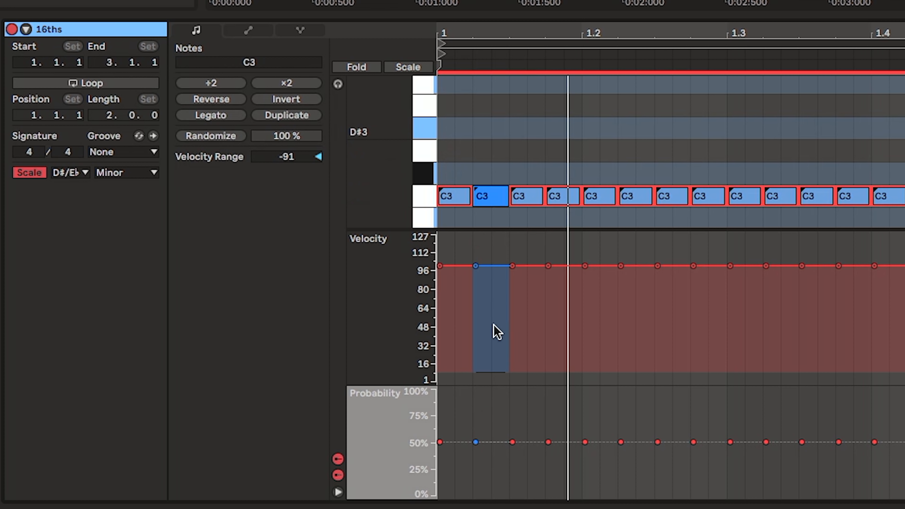
Randomize the probabilities of the C3 notes with an amount of 49% and play back the clip
{"action": "left_click_drag", "start_coordinate": [458, 413], "coordinate": [904, 467]}
{"action": "mouse_move", "coordinate": [297, 138]}
{"action": "left_mouse_down"}
{"action": "mouse_move", "coordinate": [297, 152]}
{"action": "mouse_move", "coordinate": [283, 140]}
{"action": "left_mouse_up"}
{"action": "left_click", "coordinate": [211, 136]}
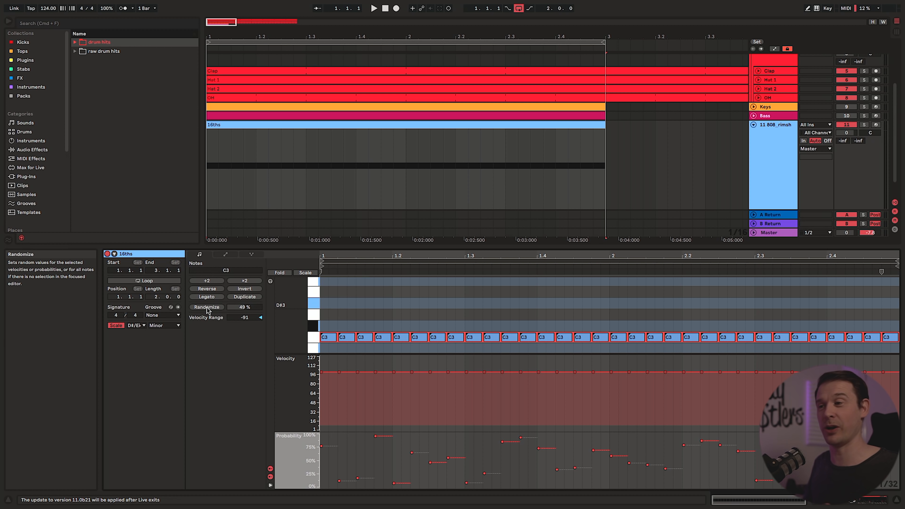
{"action": "key", "text": "space"}
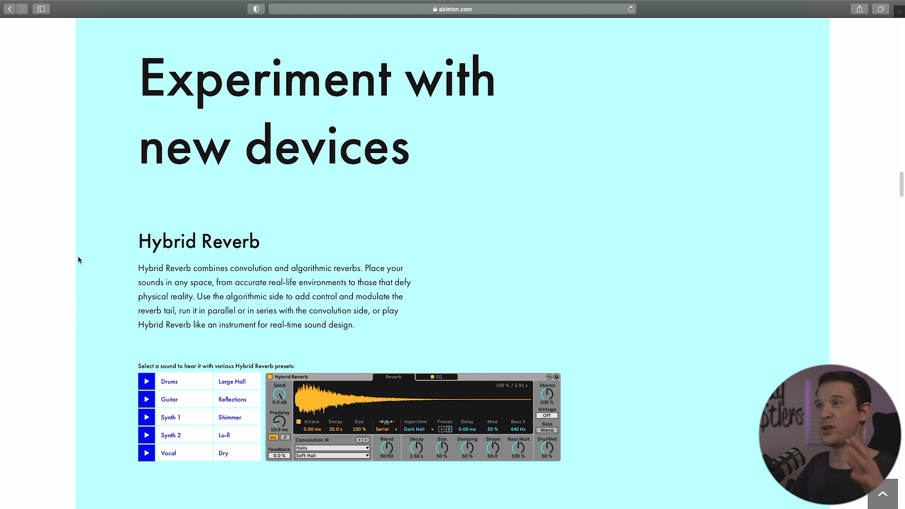
Switch to the ableton.com page in the browser and look through the new devices, from Hybrid Reverb to Bouncy Notes
{"action": "scroll", "coordinate": [79, 264], "scroll_direction": "down", "scroll_amount": 2}
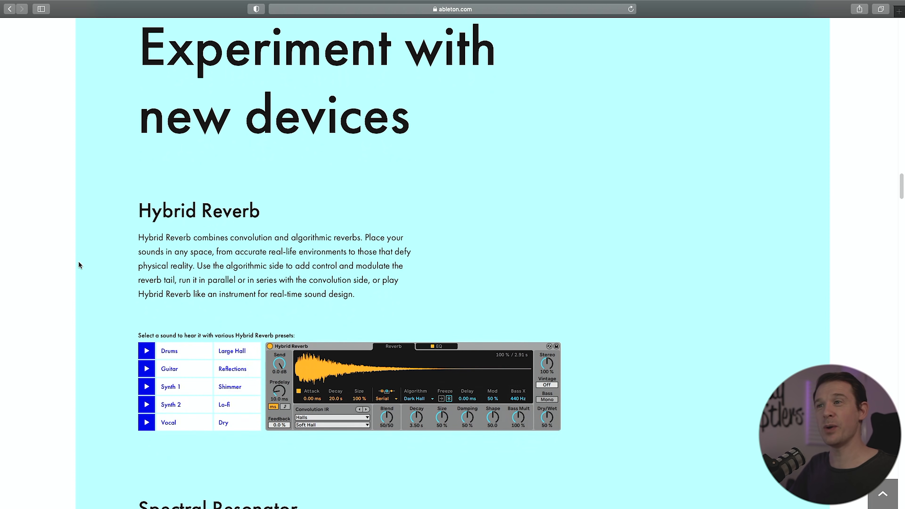
{"action": "scroll", "coordinate": [79, 265], "scroll_direction": "down", "scroll_amount": 10}
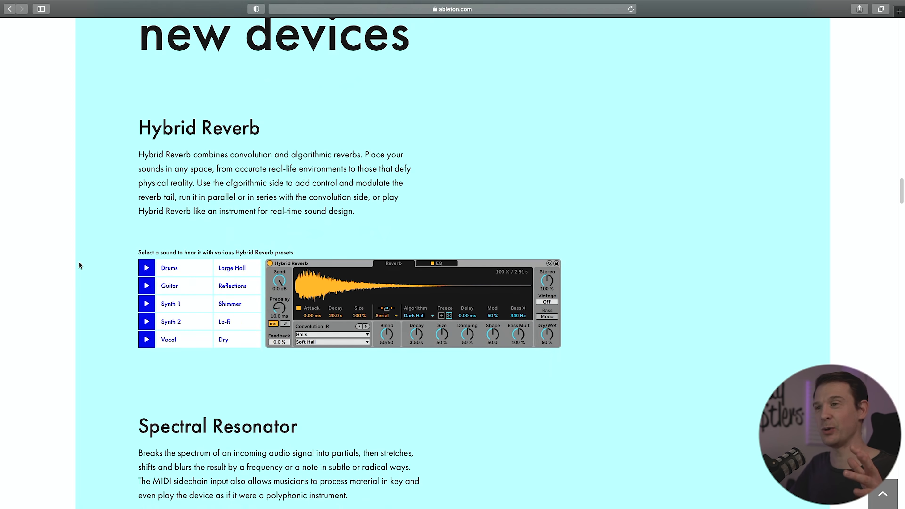
{"action": "scroll", "coordinate": [78, 265], "scroll_direction": "down", "scroll_amount": 3}
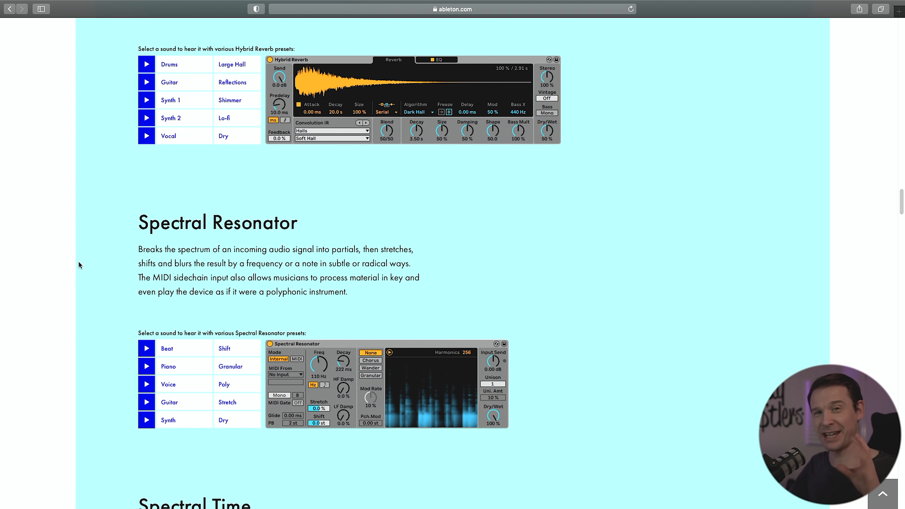
{"action": "scroll", "coordinate": [79, 264], "scroll_direction": "down", "scroll_amount": 12}
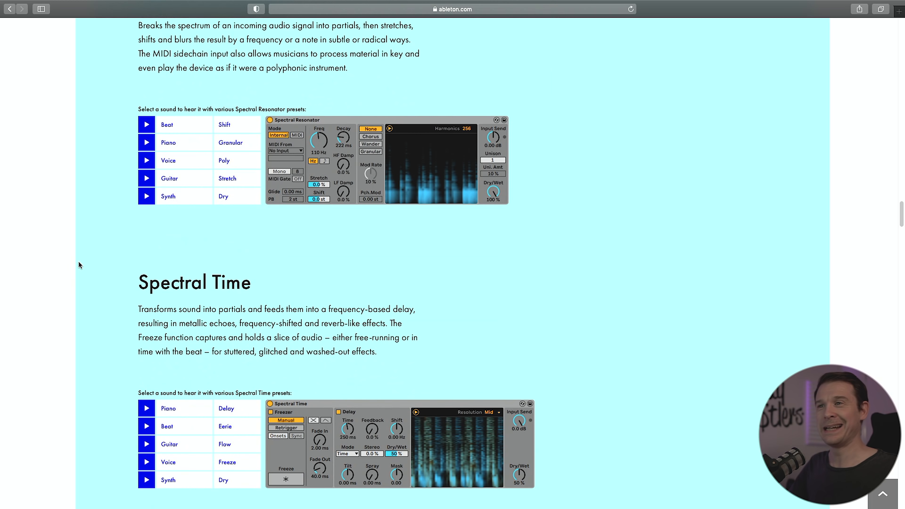
{"action": "scroll", "coordinate": [79, 265], "scroll_direction": "down", "scroll_amount": 2}
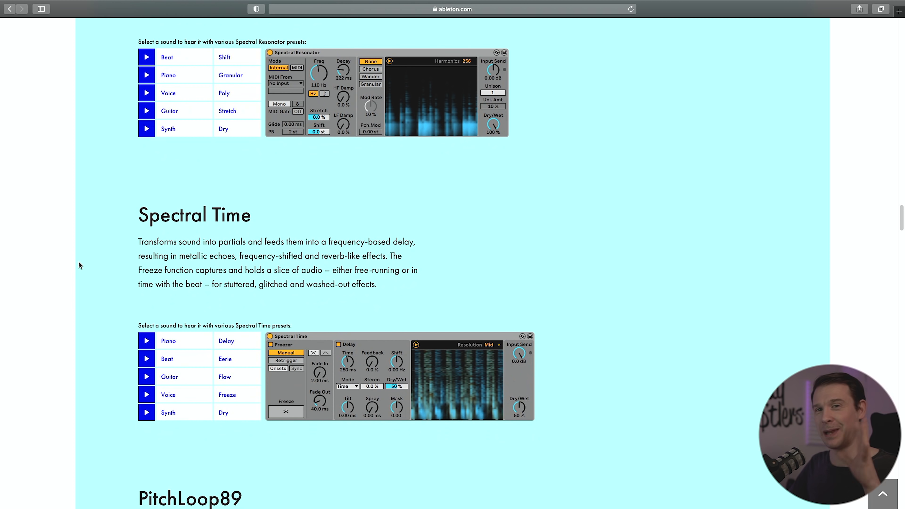
{"action": "scroll", "coordinate": [79, 265], "scroll_direction": "down", "scroll_amount": 18}
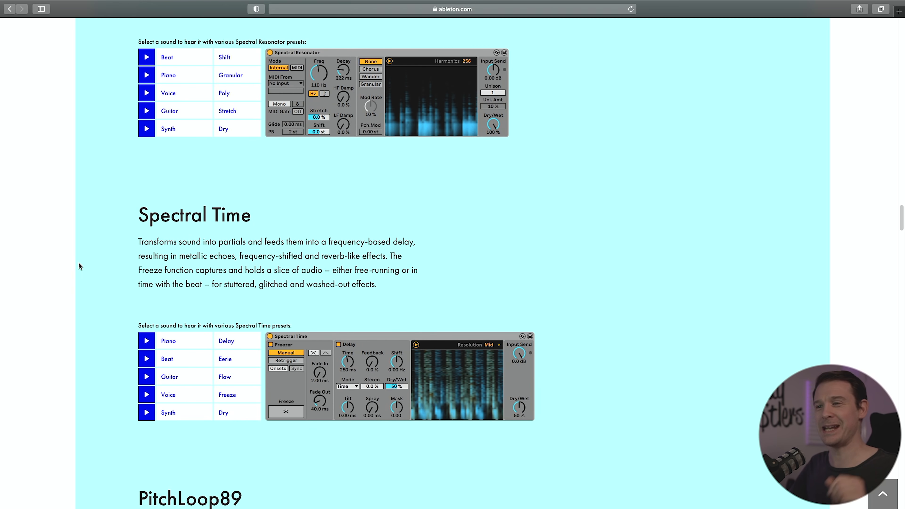
{"action": "scroll", "coordinate": [79, 266], "scroll_direction": "down", "scroll_amount": 20}
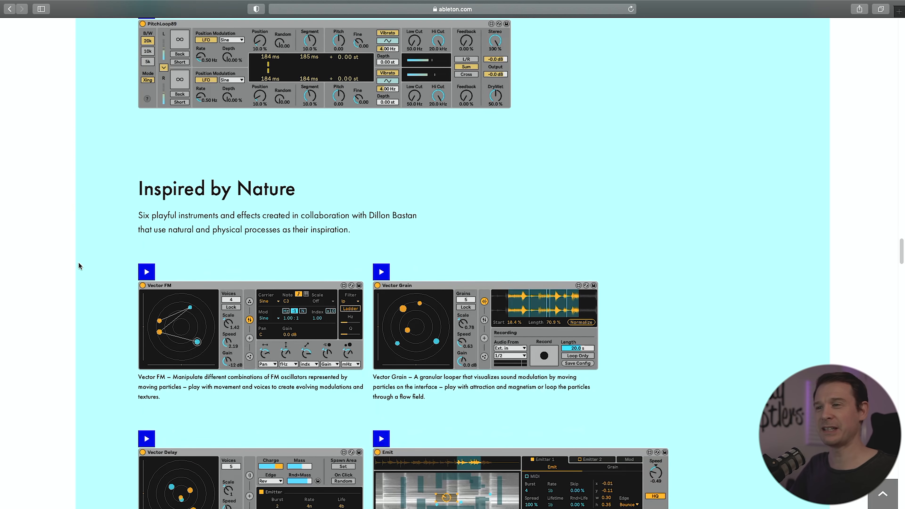
{"action": "scroll", "coordinate": [79, 265], "scroll_direction": "down", "scroll_amount": 18}
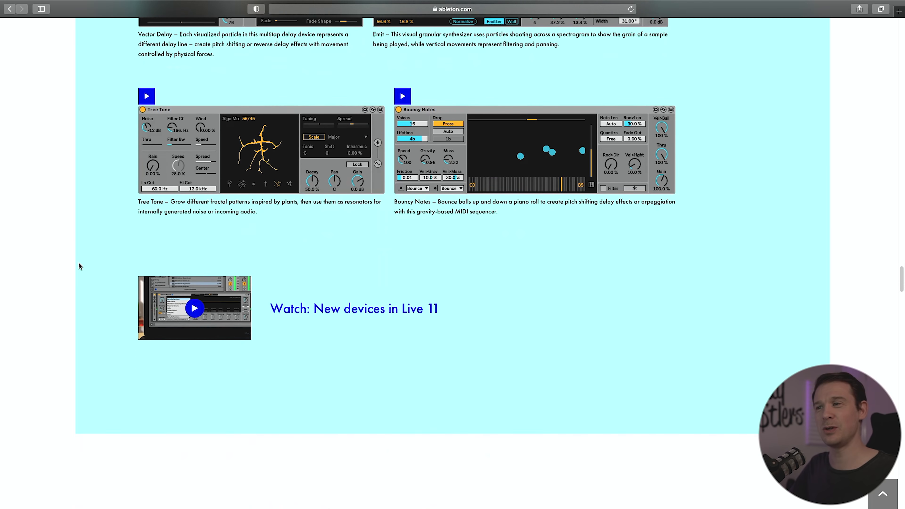
{"action": "scroll", "coordinate": [79, 269], "scroll_direction": "down", "scroll_amount": 6}
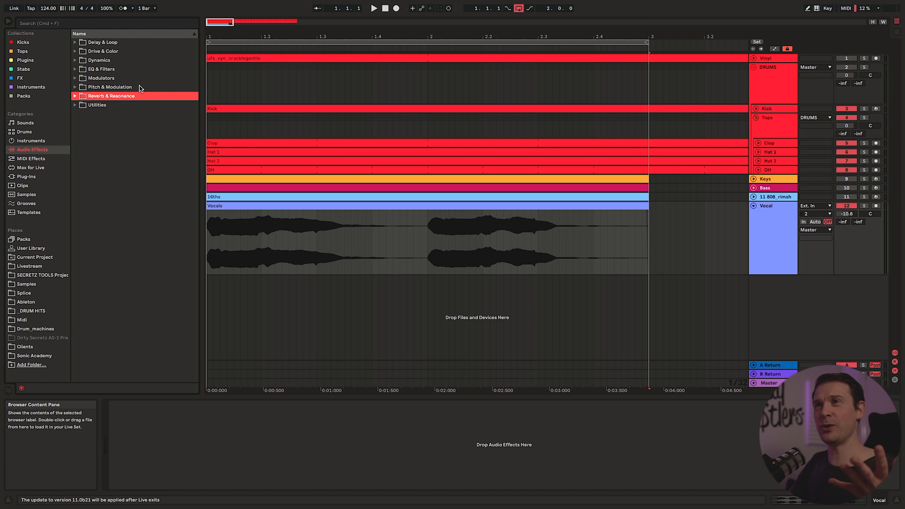
Find Hybrid Reverb among the Reverb & Resonance audio effects in Ableton Live and add it to the Vocal track
{"action": "left_click", "coordinate": [139, 86]}
{"action": "left_click", "coordinate": [133, 43]}
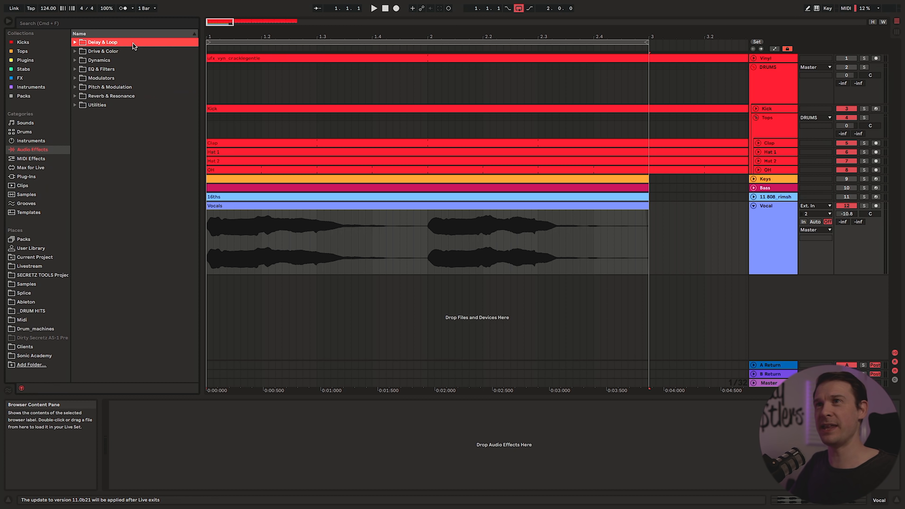
{"action": "key", "text": "Down"}
{"action": "key", "text": "Up"}
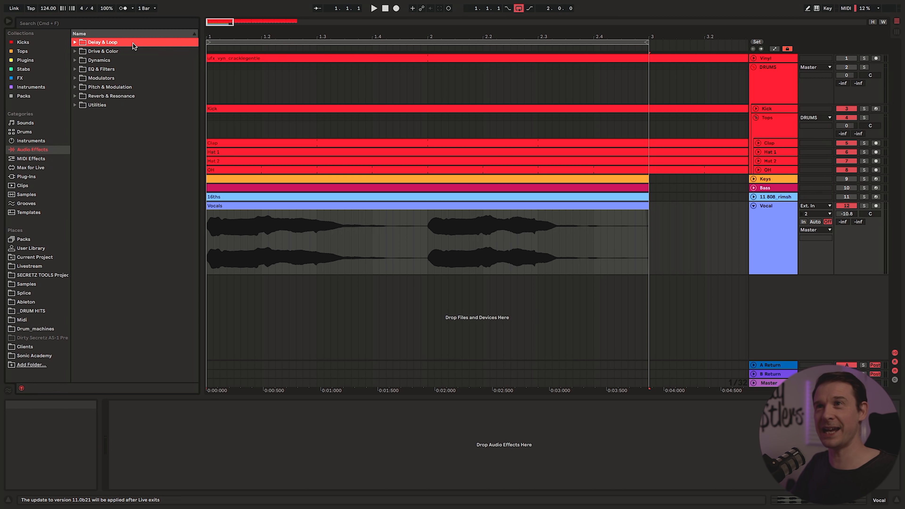
{"action": "key", "text": "Down"}
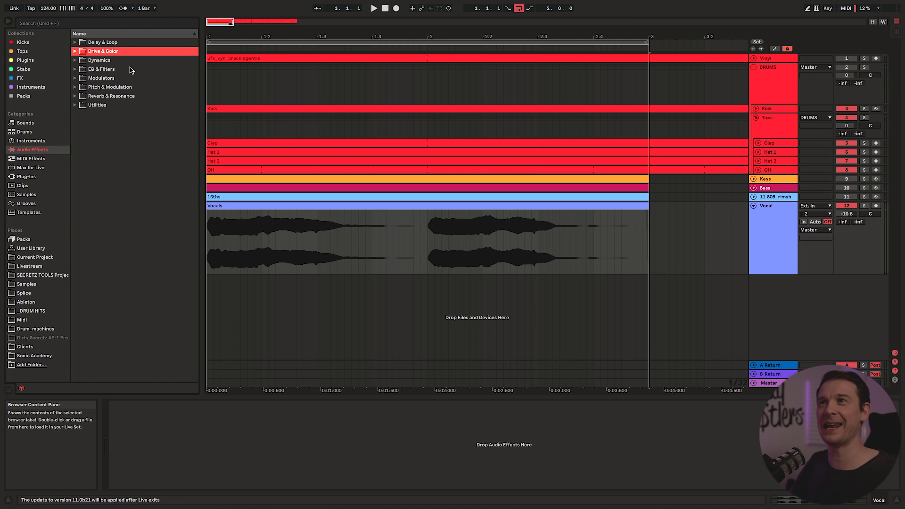
{"action": "left_click", "coordinate": [130, 96]}
{"action": "double_click", "coordinate": [130, 96]}
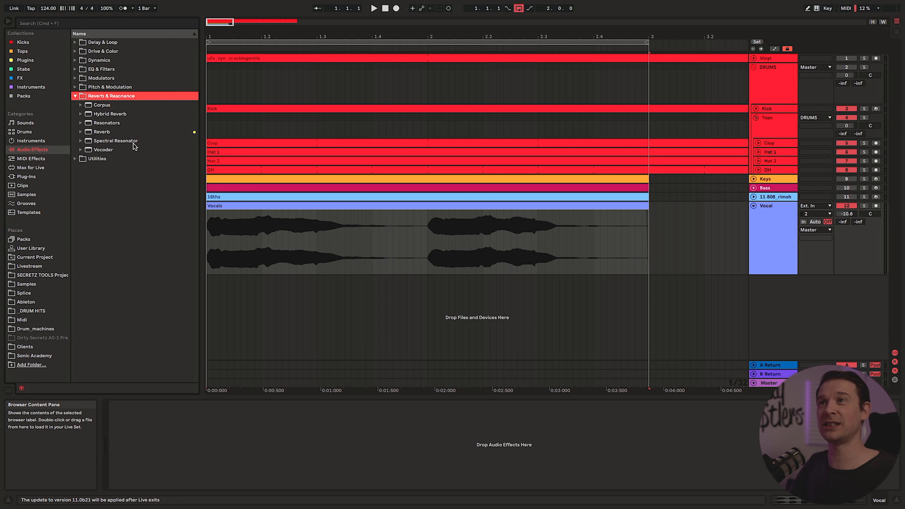
{"action": "left_click", "coordinate": [125, 113]}
{"action": "left_click_drag", "start_coordinate": [111, 114], "coordinate": [768, 228]}
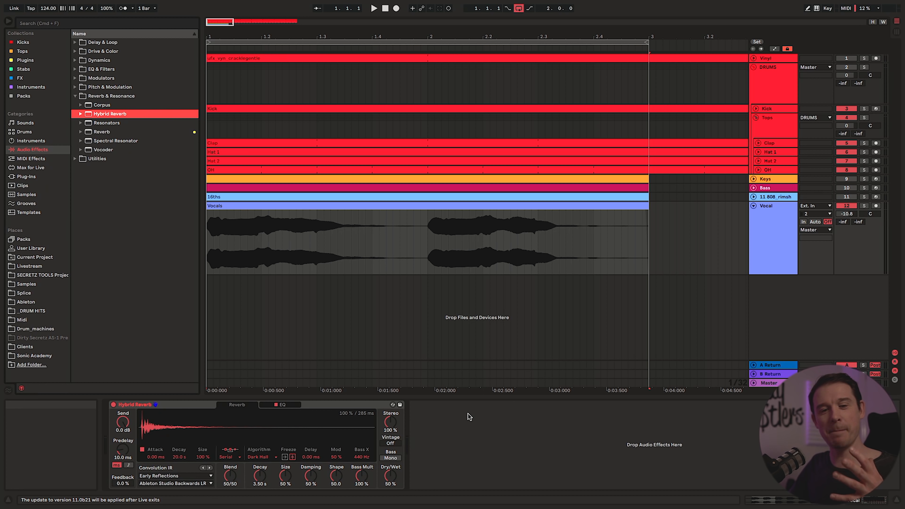
Play back the loop and step through Hybrid Reverb's convolution impulse responses, from Comb Space 1 on to Deep Stone LR
{"action": "key", "text": "space"}
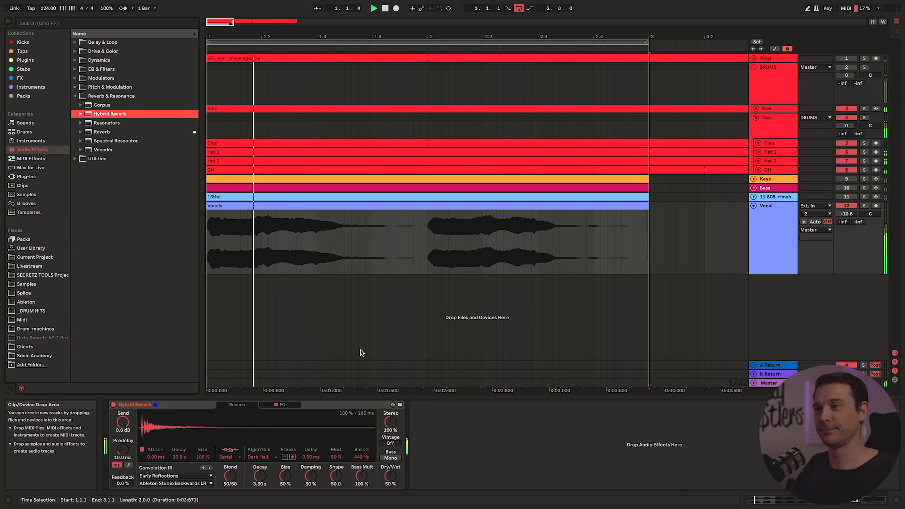
{"action": "left_click", "coordinate": [209, 468]}
{"action": "left_click", "coordinate": [210, 467]}
{"action": "left_click", "coordinate": [210, 468]}
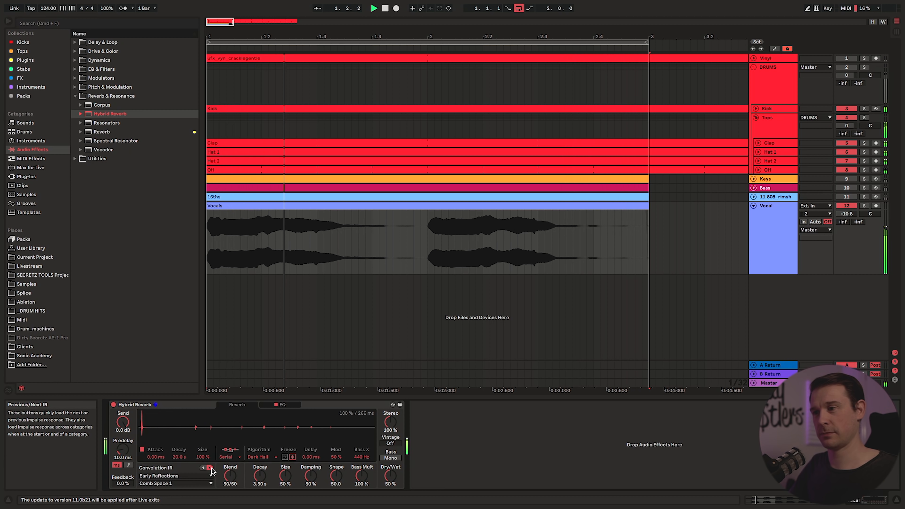
{"action": "left_click", "coordinate": [210, 468]}
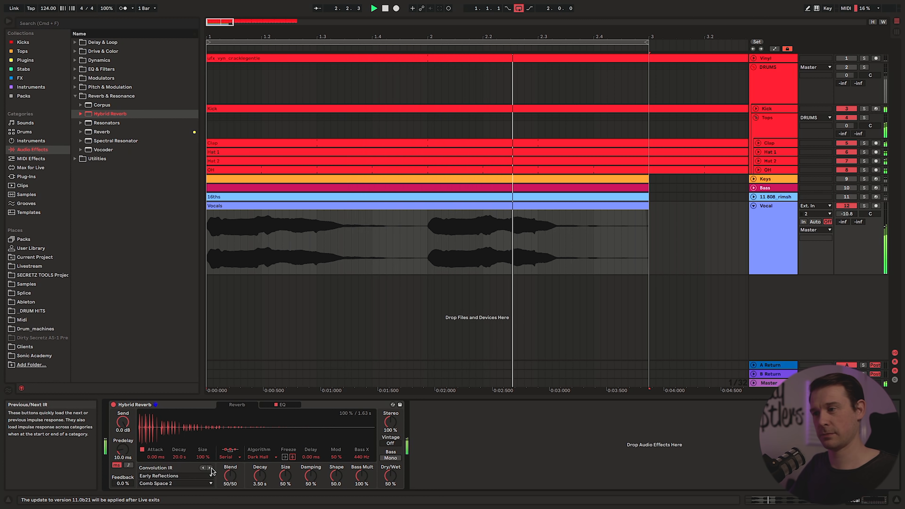
{"action": "left_click", "coordinate": [210, 468]}
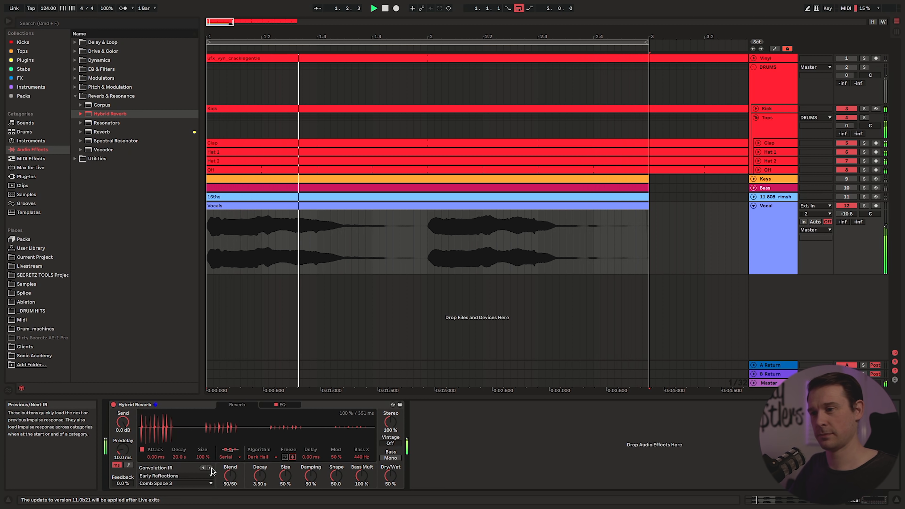
{"action": "left_click", "coordinate": [211, 468]}
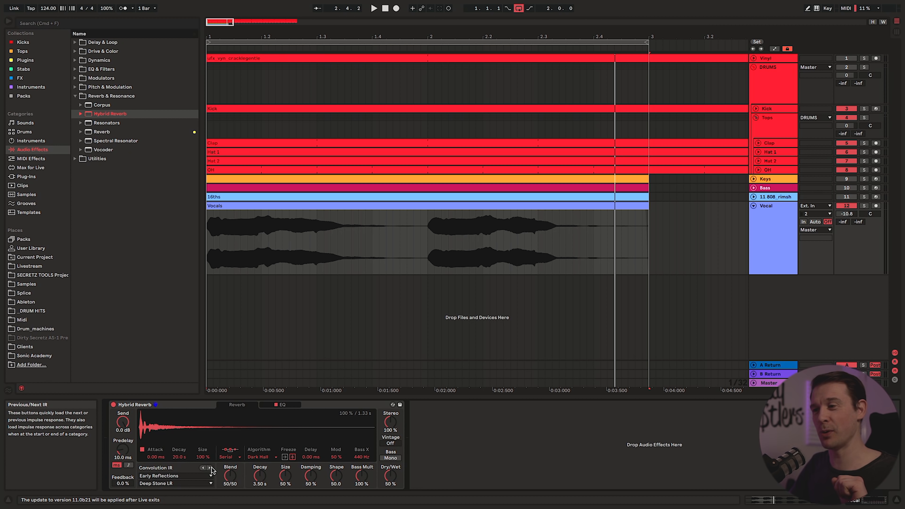
Switch the Hybrid Reverb algorithm to Shimmer and, during playback, set Dry/Wet to 72% and Size to 24%
{"action": "left_click", "coordinate": [274, 457]}
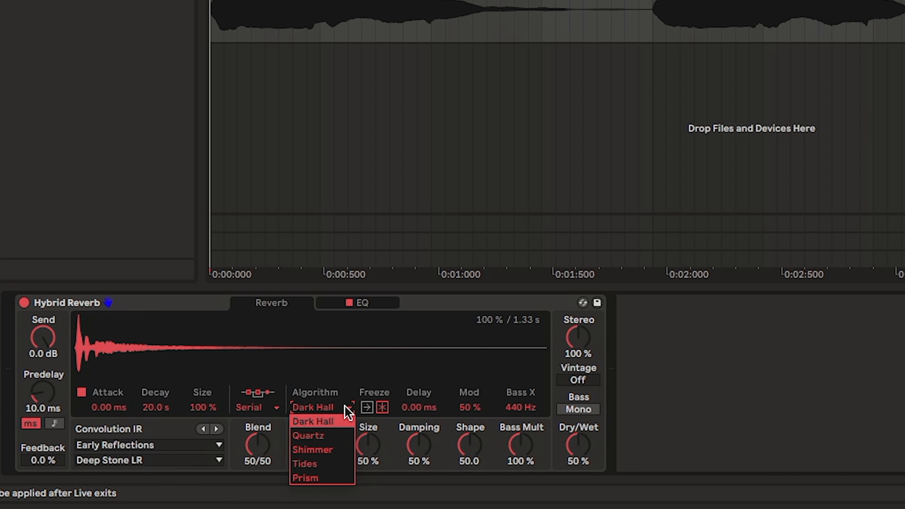
{"action": "left_click", "coordinate": [337, 450]}
{"action": "key", "text": "space"}
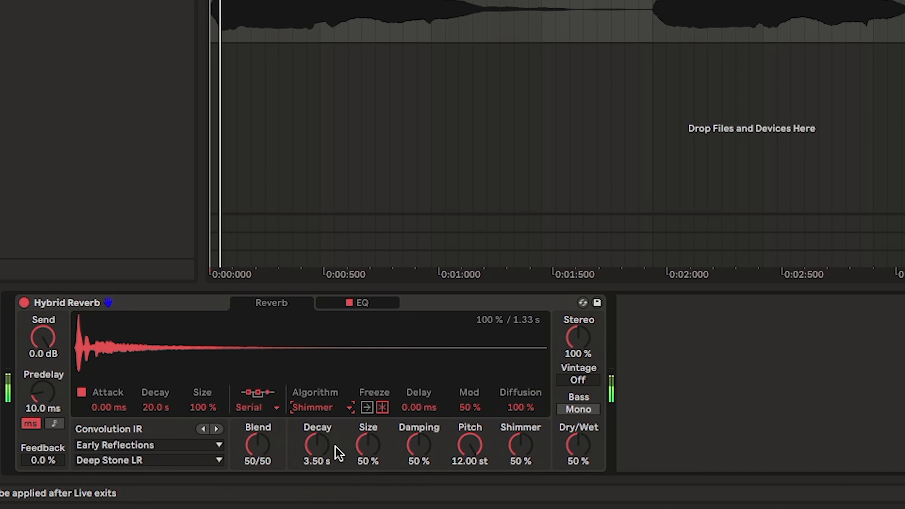
{"action": "mouse_move", "coordinate": [577, 448]}
{"action": "left_mouse_down"}
{"action": "mouse_move", "coordinate": [577, 459]}
{"action": "mouse_move", "coordinate": [566, 429]}
{"action": "mouse_move", "coordinate": [571, 453]}
{"action": "left_mouse_up"}
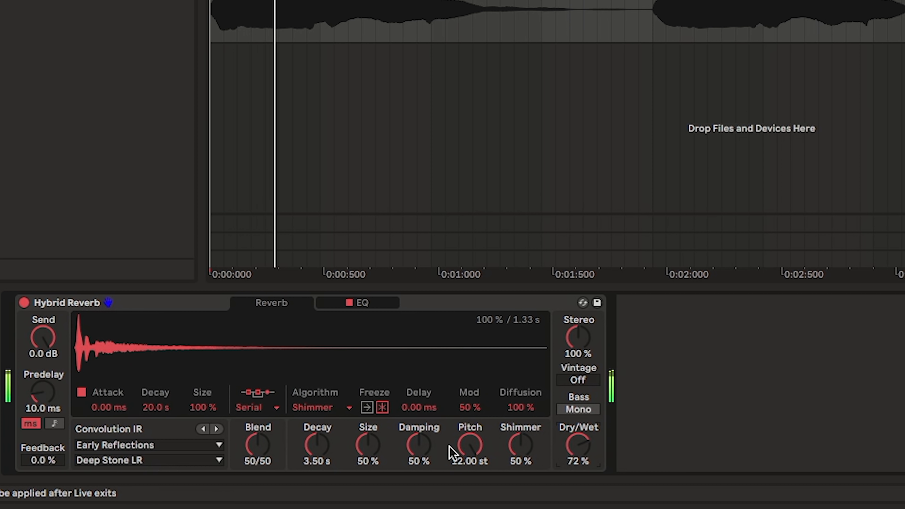
{"action": "left_click_drag", "start_coordinate": [365, 446], "coordinate": [365, 464]}
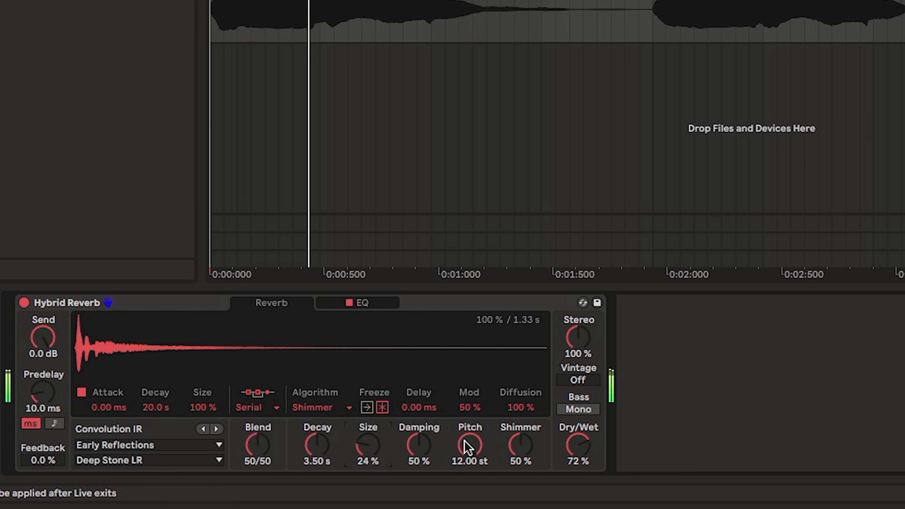
Audition Shimmer's Pitch at -12 st and 12 st, set Damping to 60%, and bring Pitch to 7 st
{"action": "left_click_drag", "start_coordinate": [471, 447], "coordinate": [471, 470]}
{"action": "left_click_drag", "start_coordinate": [423, 434], "coordinate": [423, 424]}
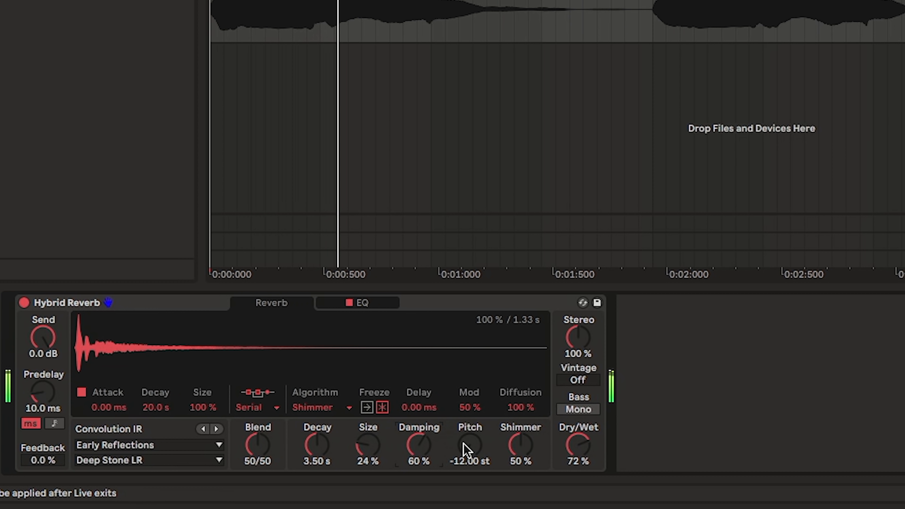
{"action": "left_click_drag", "start_coordinate": [473, 443], "coordinate": [474, 378]}
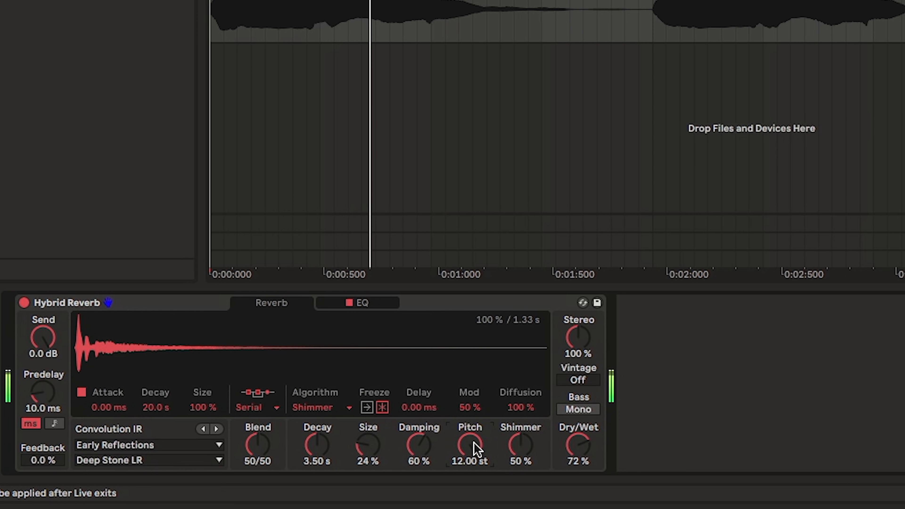
{"action": "left_click_drag", "start_coordinate": [477, 450], "coordinate": [478, 464]}
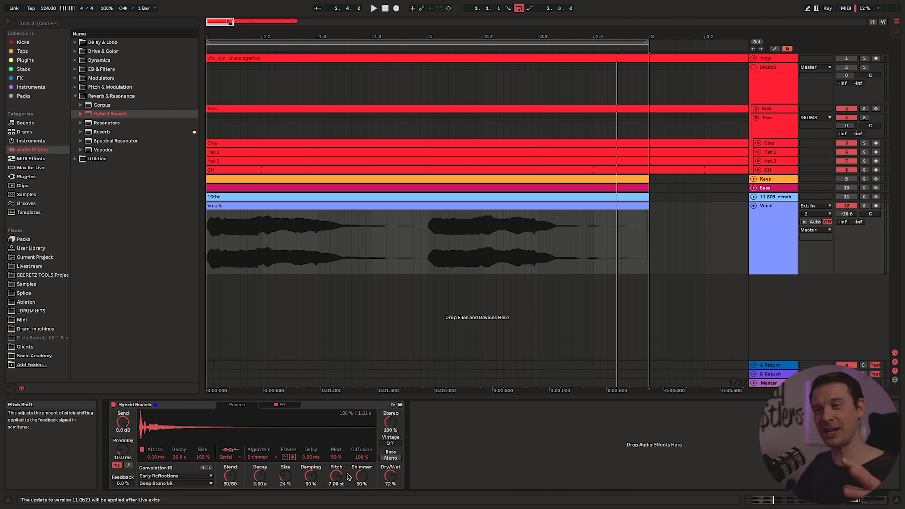
Switch the algorithm through Dark Hall and Quartz back to Shimmer, and set its Pitch to 12 st
{"action": "left_click", "coordinate": [257, 458]}
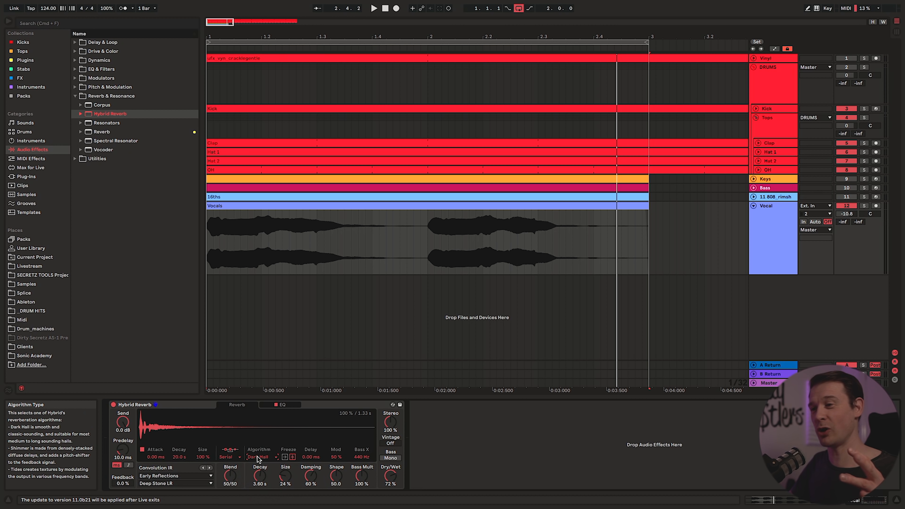
{"action": "left_click", "coordinate": [259, 471]}
{"action": "left_click", "coordinate": [260, 457]}
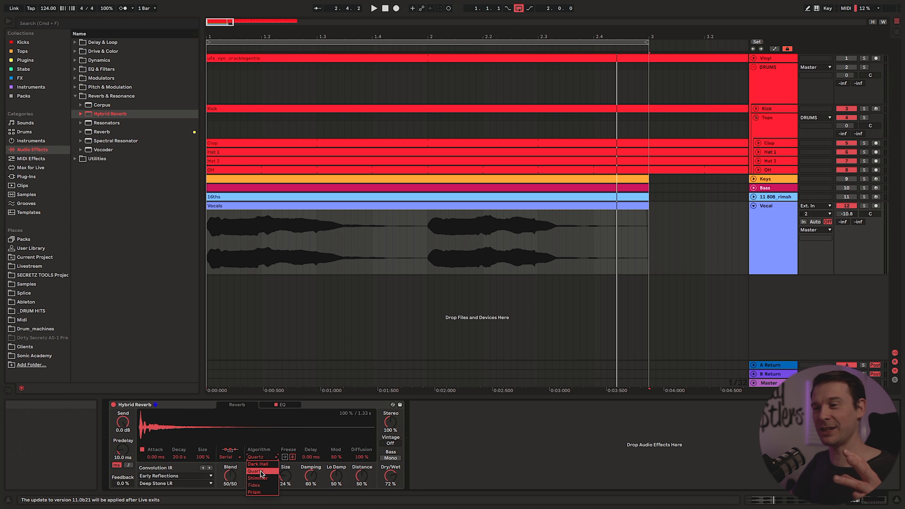
{"action": "left_click", "coordinate": [261, 478]}
{"action": "left_click_drag", "start_coordinate": [335, 476], "coordinate": [335, 468]}
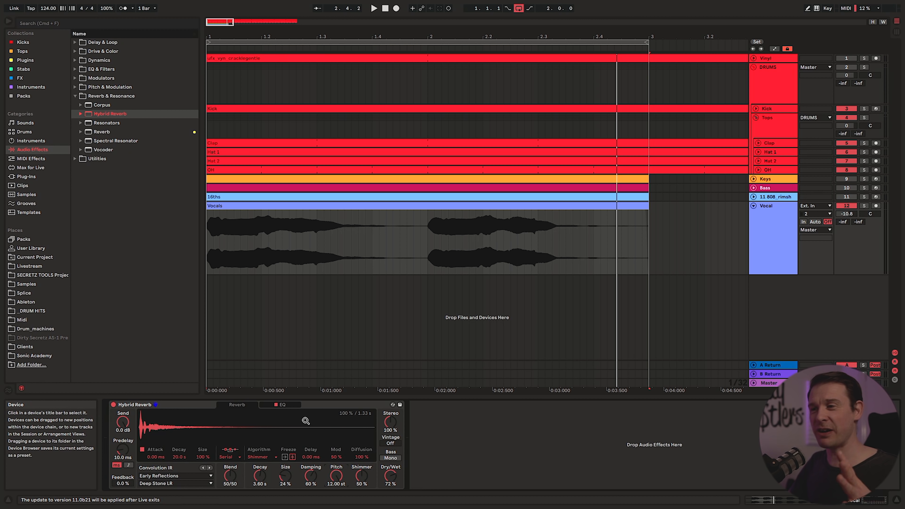
In Hybrid Reverb's EQ, raise the low-cut filter frequency to 779 Hz during playback and set Dry/Wet to 47%
{"action": "left_click", "coordinate": [287, 407]}
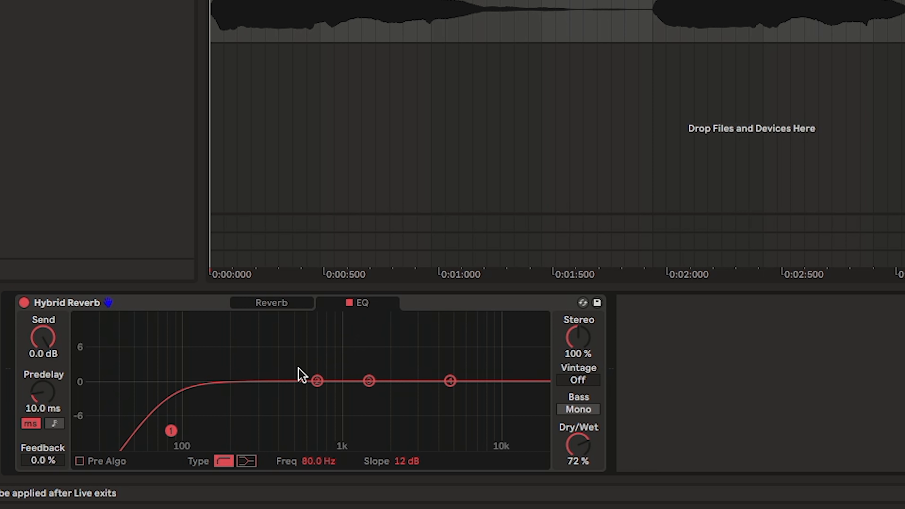
{"action": "key", "text": "space"}
{"action": "left_click_drag", "start_coordinate": [171, 431], "coordinate": [325, 431]}
{"action": "left_click_drag", "start_coordinate": [590, 446], "coordinate": [590, 467]}
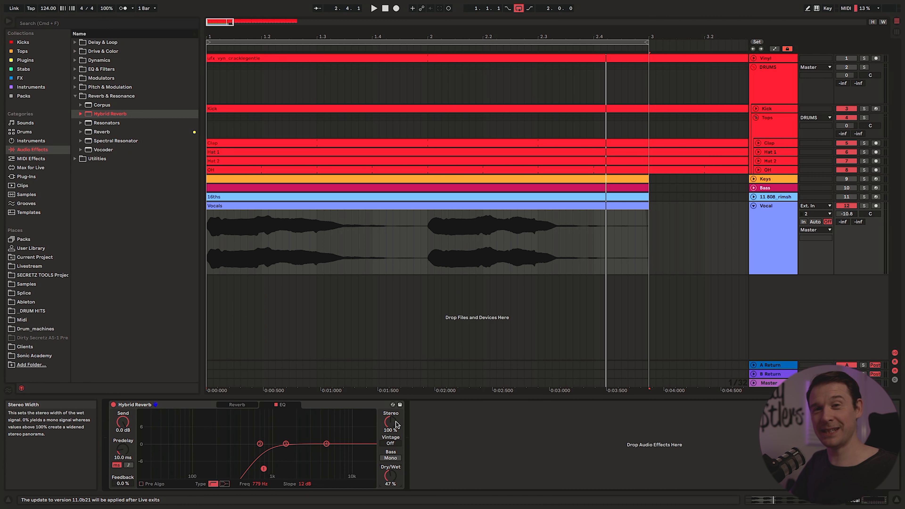
Widen Hybrid Reverb's Stereo setting to 200% and play back the loop
{"action": "key", "text": "space"}
{"action": "left_click_drag", "start_coordinate": [394, 429], "coordinate": [393, 401]}
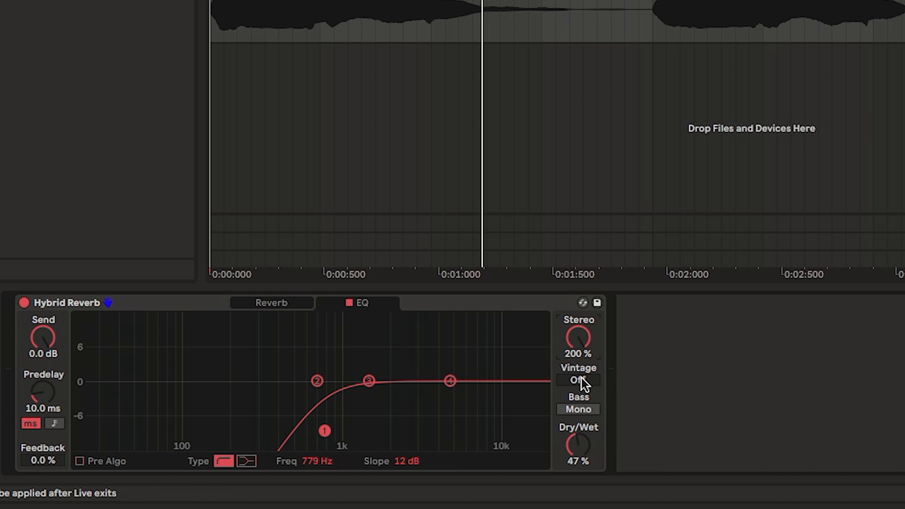
{"action": "key", "text": "space"}
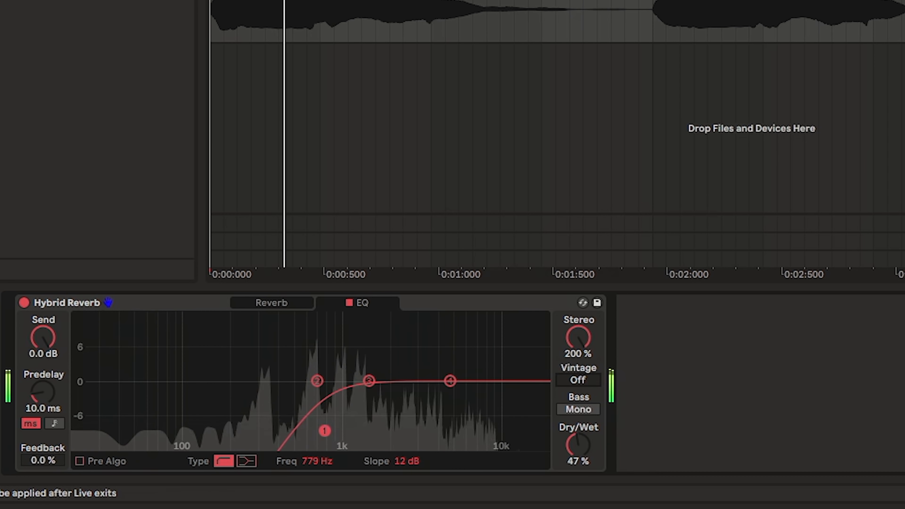
Compare the Older and Extreme Vintage modes, keep Older with Dry/Wet at 61%, and return to the reverb view
{"action": "mouse_move", "coordinate": [582, 378]}
{"action": "left_mouse_down"}
{"action": "mouse_move", "coordinate": [581, 364]}
{"action": "mouse_move", "coordinate": [581, 376]}
{"action": "left_mouse_up"}
{"action": "left_click_drag", "start_coordinate": [576, 441], "coordinate": [576, 430]}
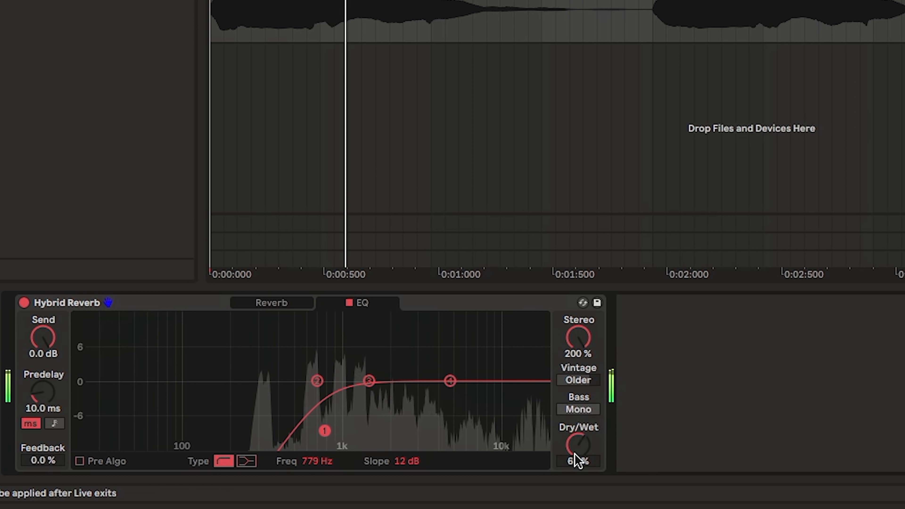
{"action": "left_click_drag", "start_coordinate": [586, 384], "coordinate": [587, 377]}
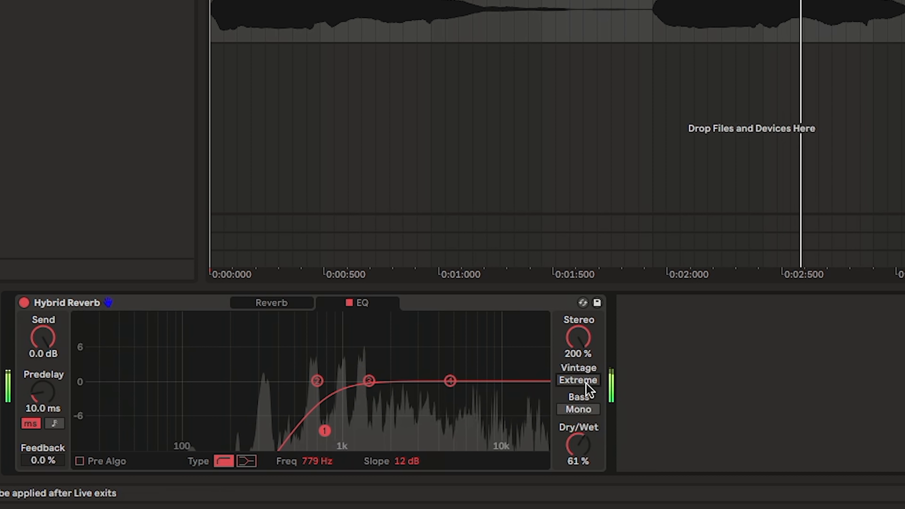
{"action": "left_click_drag", "start_coordinate": [586, 380], "coordinate": [586, 386]}
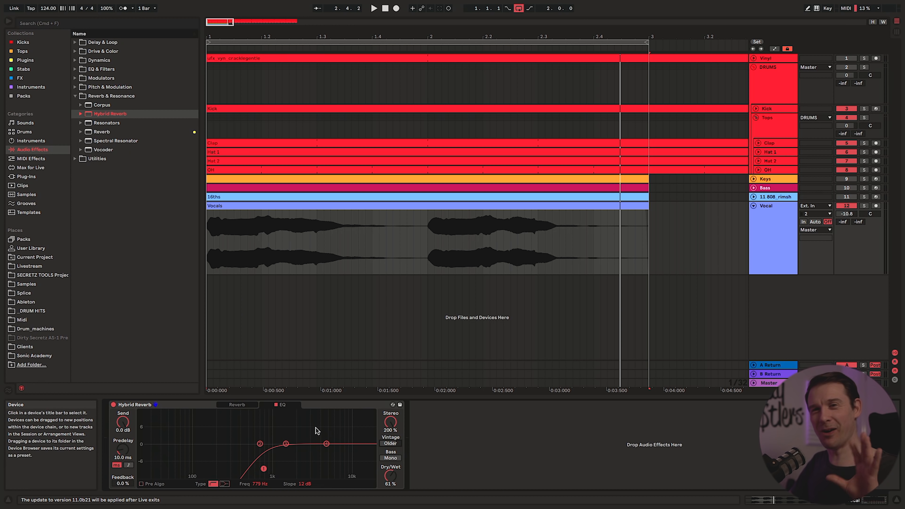
{"action": "left_click", "coordinate": [236, 405]}
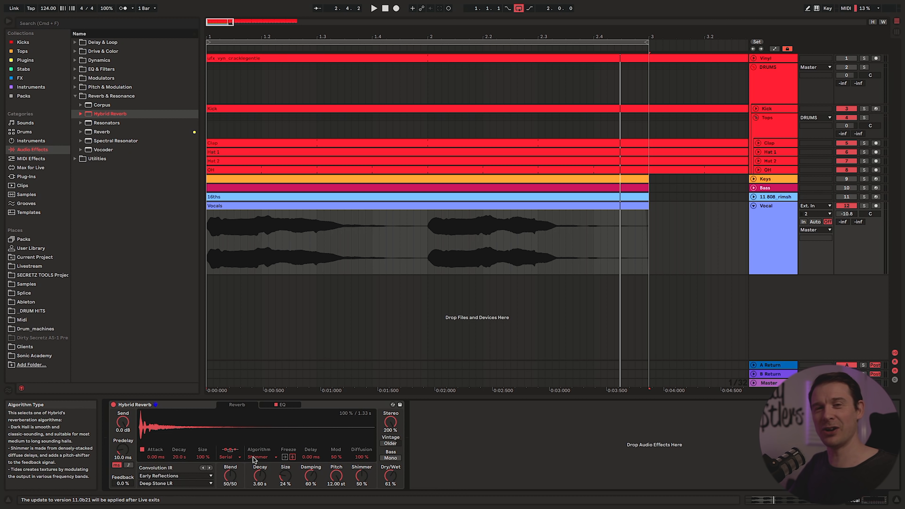
Replace Hybrid Reverb on the Vocal track with Spectral Resonator, and set its modulation mode to Chorus during playback
{"action": "left_click", "coordinate": [122, 141]}
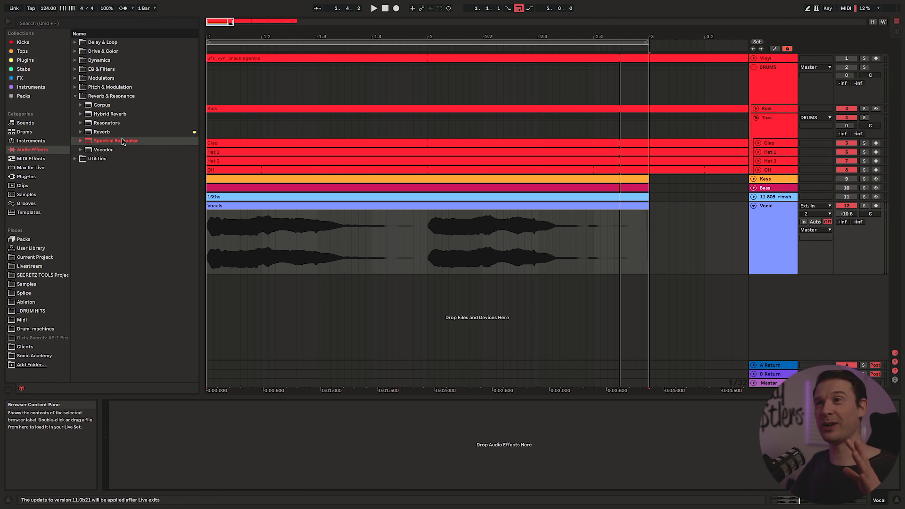
{"action": "left_click_drag", "start_coordinate": [123, 141], "coordinate": [165, 432]}
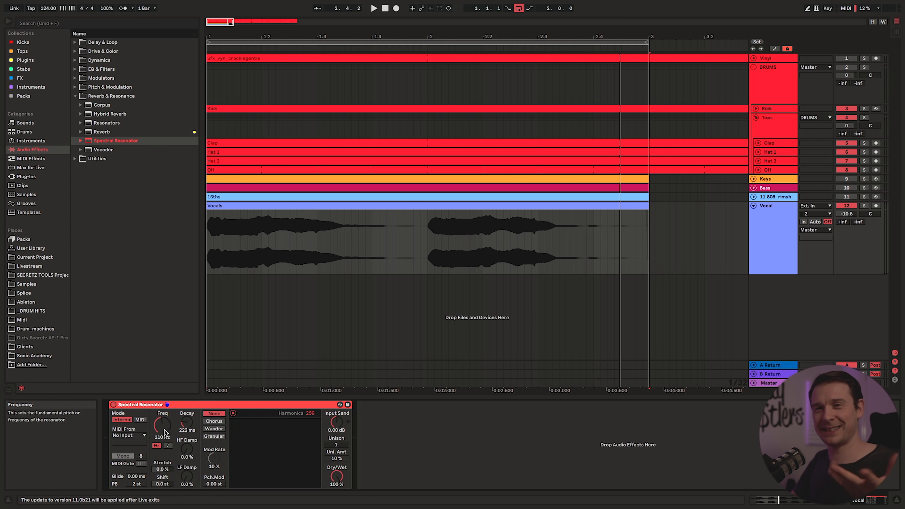
{"action": "key", "text": "space"}
{"action": "left_click", "coordinate": [214, 421]}
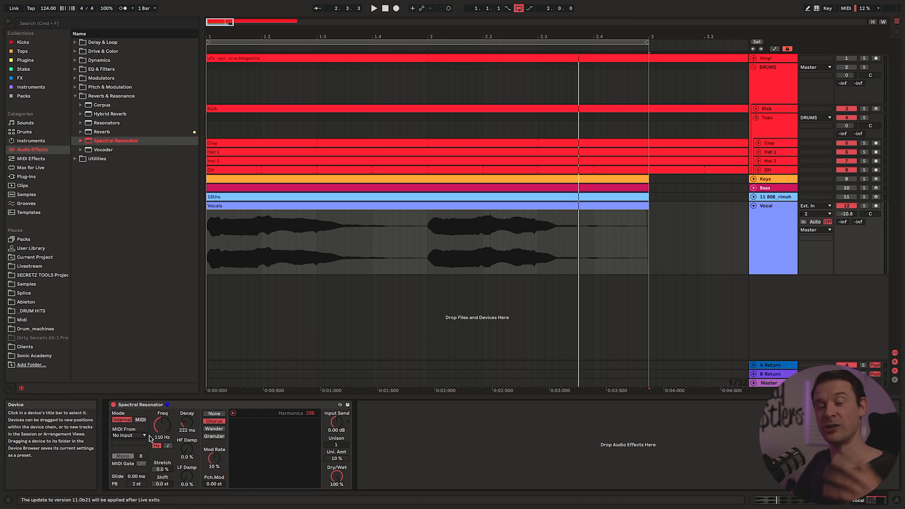
Feed Spectral Resonator with MIDI from the Keys track, Post FX, and switch its mode from Internal to MIDI
{"action": "left_click", "coordinate": [136, 434]}
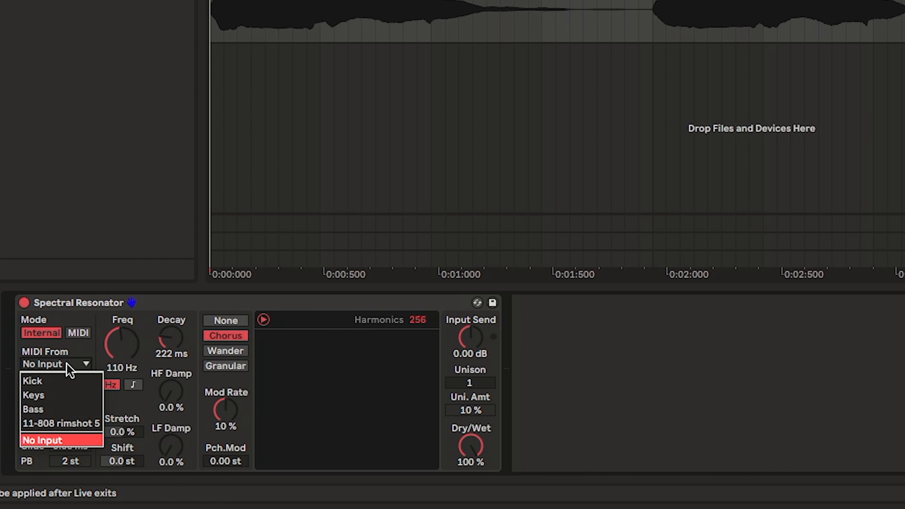
{"action": "left_click", "coordinate": [70, 395]}
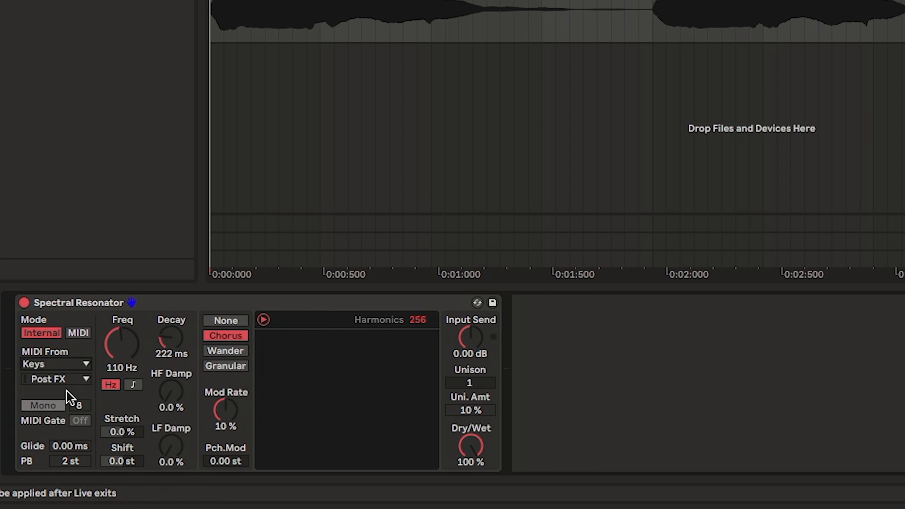
{"action": "left_click", "coordinate": [70, 379]}
{"action": "left_click", "coordinate": [70, 380]}
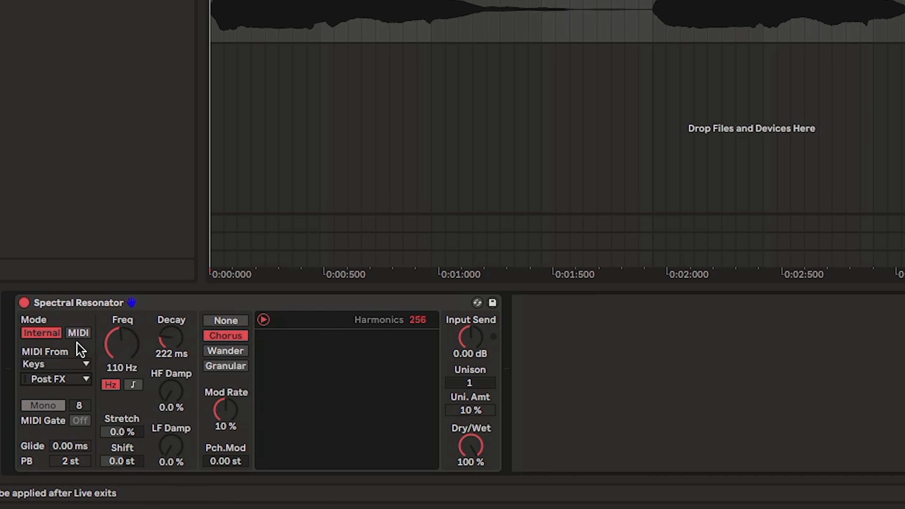
{"action": "left_click", "coordinate": [78, 333]}
{"action": "key", "text": "space"}
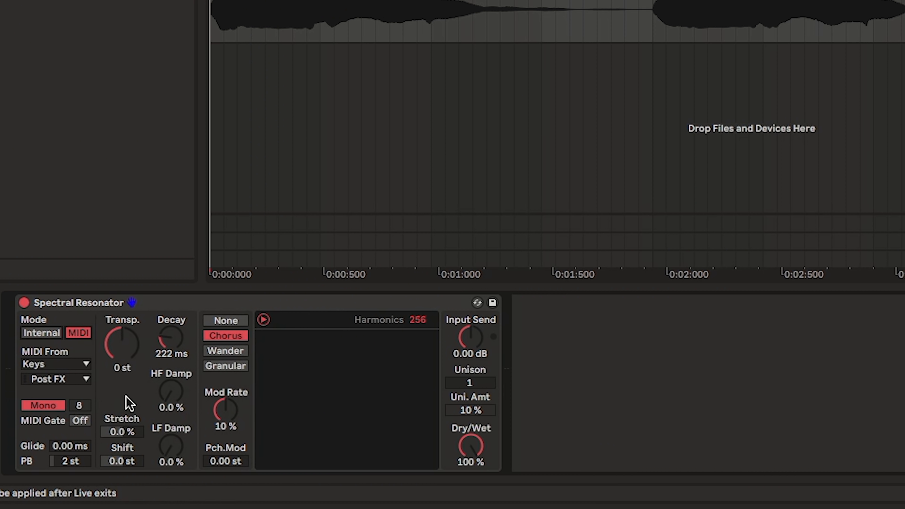
Set Spectral Resonator to Poly, play back the loop and lower its Dry/Wet amount
{"action": "left_click", "coordinate": [50, 406]}
{"action": "key", "text": "space"}
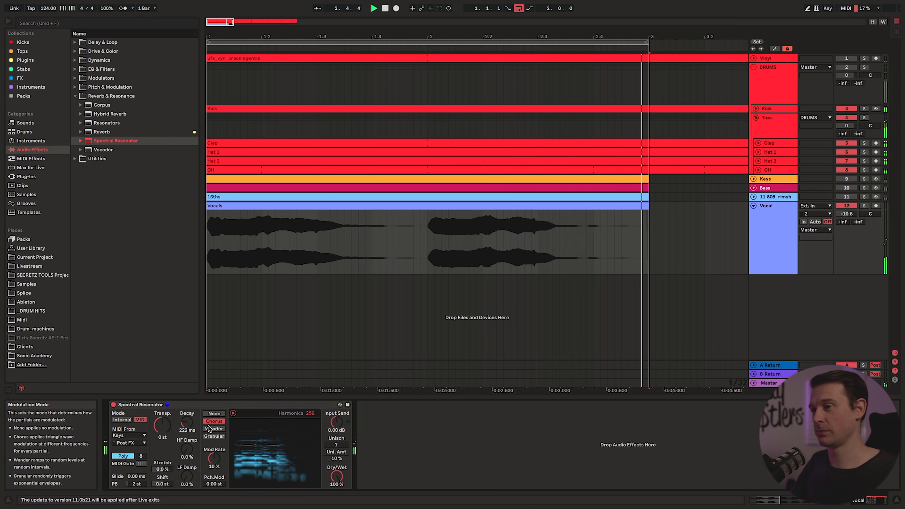
{"action": "left_click_drag", "start_coordinate": [337, 476], "coordinate": [336, 482]}
Add Chorus-Ensemble from the Pitch & Modulation effects to the end of the expanded Keys track's device chain
{"action": "left_click", "coordinate": [214, 226]}
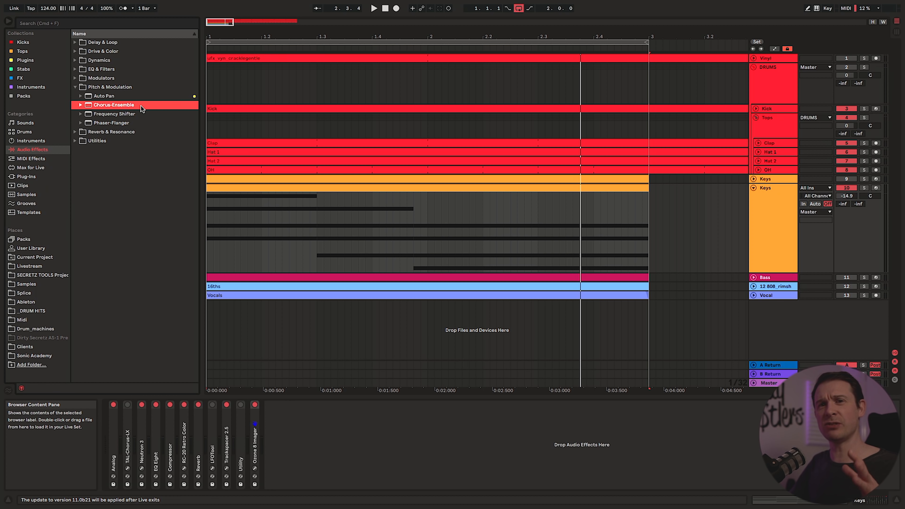
{"action": "left_click_drag", "start_coordinate": [269, 364], "coordinate": [323, 464]}
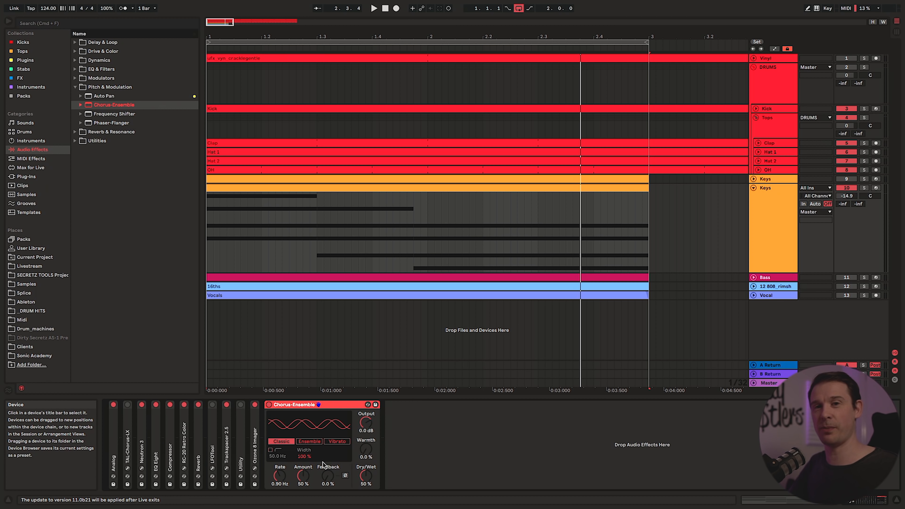
Play back the loop, enable Chorus-Ensemble, and set its Output to 0.7 dB and Warmth to 35%
{"action": "key", "text": "space"}
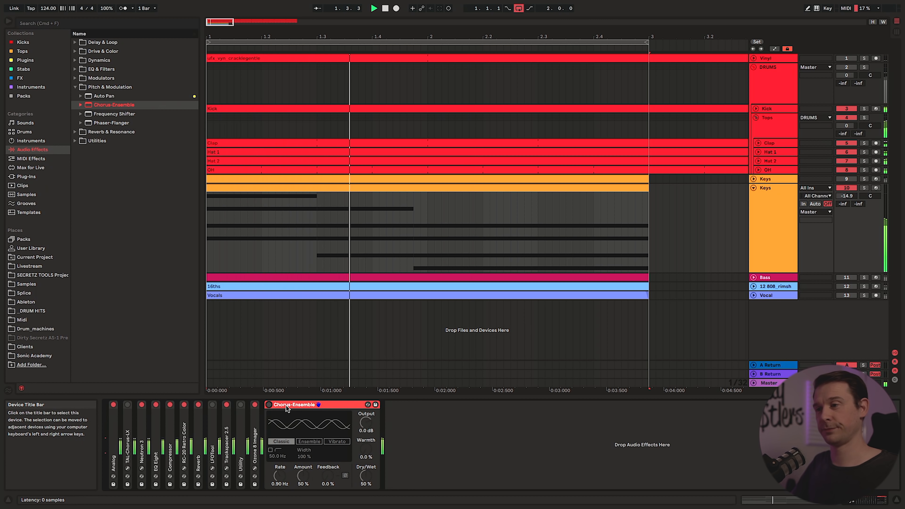
{"action": "left_click", "coordinate": [269, 405]}
{"action": "mouse_move", "coordinate": [366, 423]}
{"action": "left_mouse_down"}
{"action": "mouse_move", "coordinate": [366, 447]}
{"action": "mouse_move", "coordinate": [366, 417]}
{"action": "mouse_move", "coordinate": [365, 434]}
{"action": "left_mouse_up"}
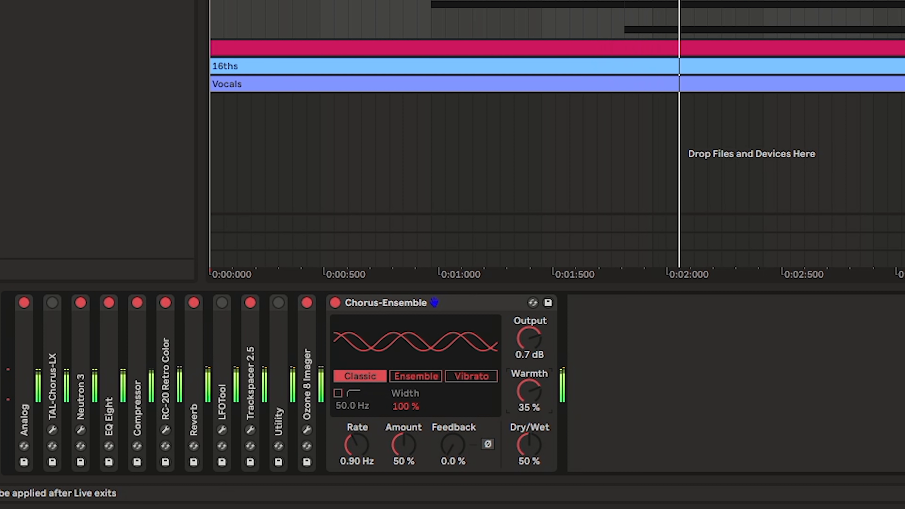
Lower Chorus-Ensemble's Warmth to 15% and set Rate to 2.63 Hz, trying wider stereo Width values in Ensemble and Classic modes during playback
{"action": "left_click_drag", "start_coordinate": [529, 391], "coordinate": [529, 396]}
{"action": "key", "text": "space"}
{"action": "left_click", "coordinate": [413, 377]}
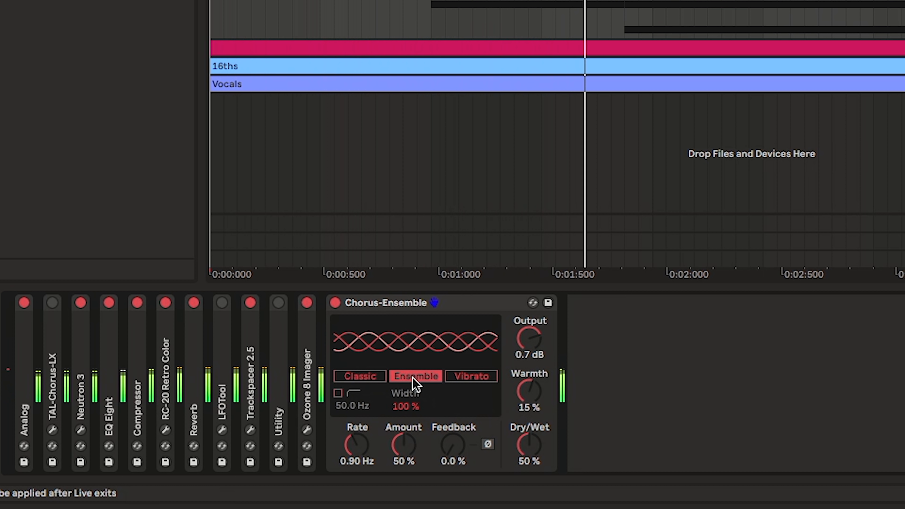
{"action": "left_click_drag", "start_coordinate": [362, 451], "coordinate": [406, 412]}
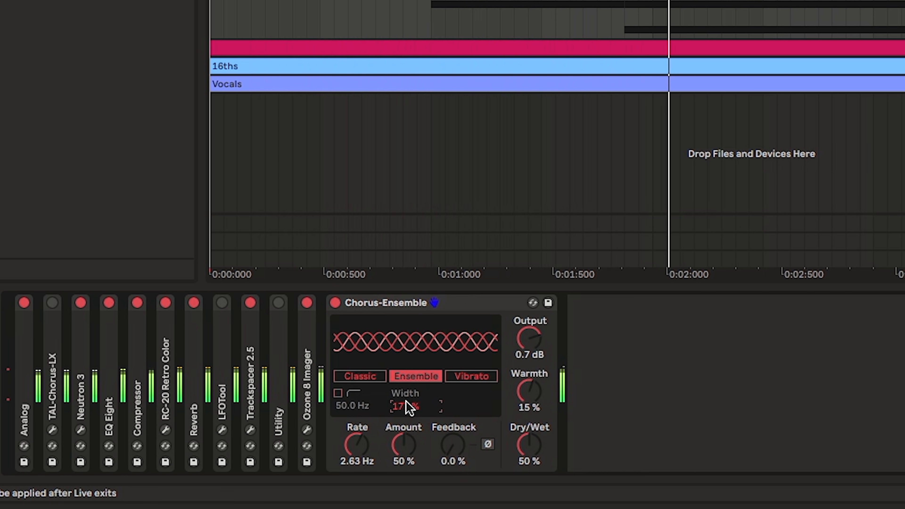
{"action": "left_click", "coordinate": [374, 375]}
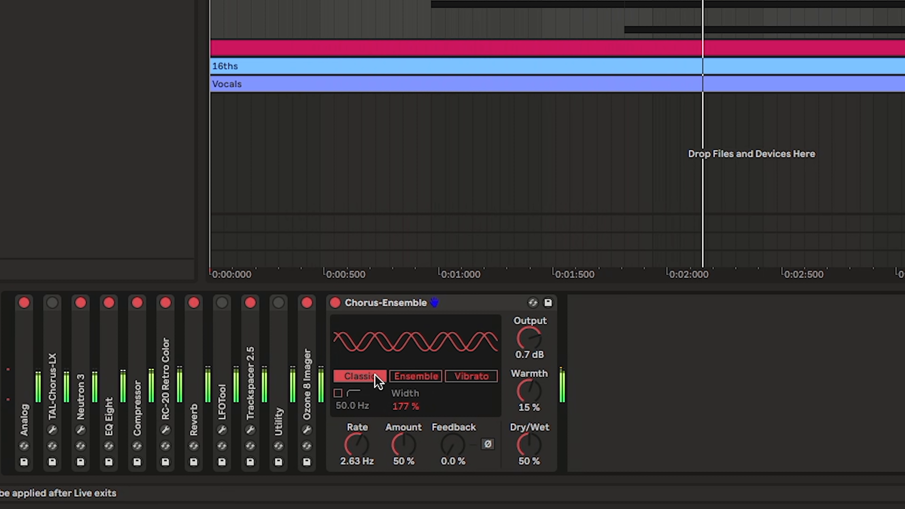
{"action": "left_click_drag", "start_coordinate": [415, 413], "coordinate": [412, 414]}
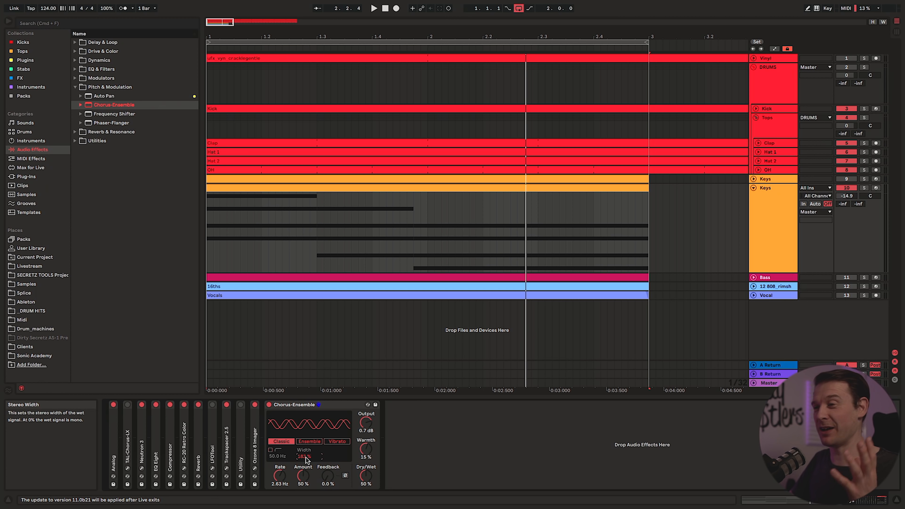
Switch Chorus-Ensemble to Vibrato mode and play back the loop, setting Rate to 2.80 Hz and Amount to 5.6%
{"action": "left_click", "coordinate": [332, 444]}
{"action": "key", "text": "space"}
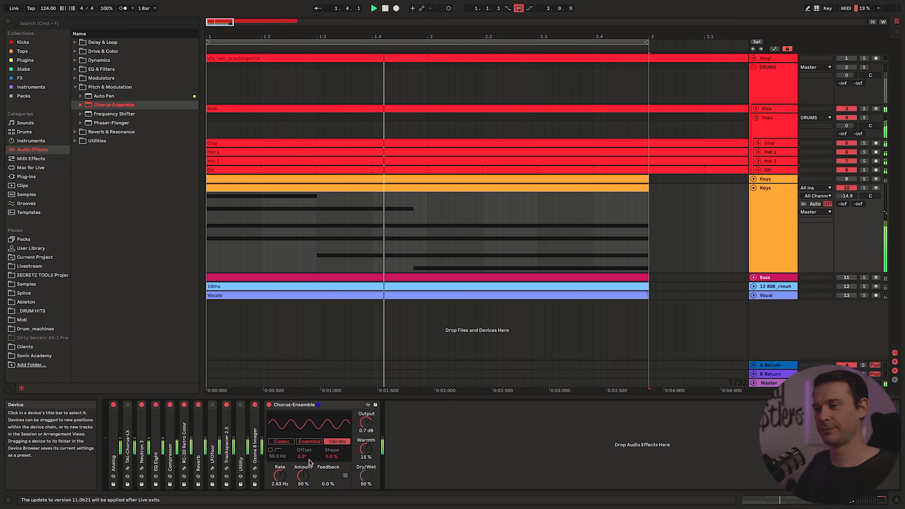
{"action": "mouse_move", "coordinate": [299, 476]}
{"action": "left_mouse_down"}
{"action": "mouse_move", "coordinate": [299, 500]}
{"action": "mouse_move", "coordinate": [280, 487]}
{"action": "mouse_move", "coordinate": [280, 449]}
{"action": "mouse_move", "coordinate": [299, 475]}
{"action": "mouse_move", "coordinate": [283, 486]}
{"action": "left_mouse_up"}
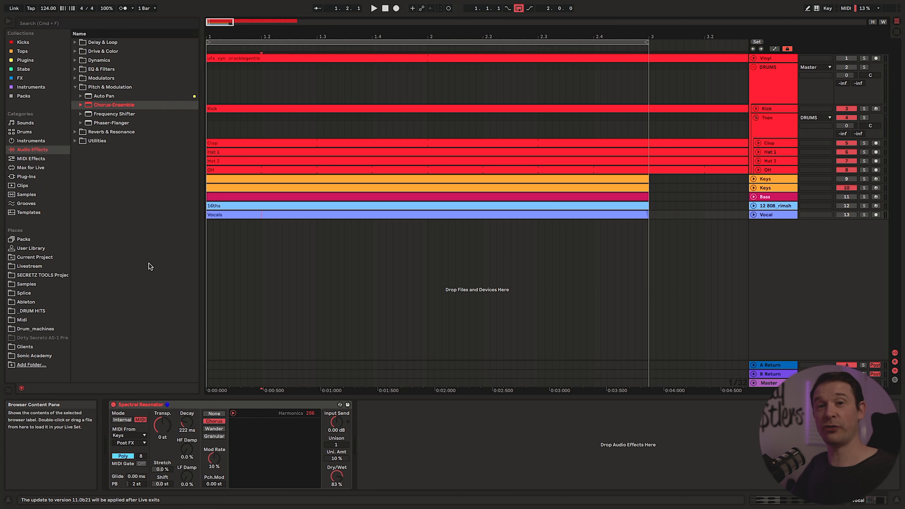
Browse the Templates category and inspect the RISERS / FALLERS and DJ TRICKS tracks inside SECRETZ TOOLS.als
{"action": "left_click", "coordinate": [44, 212]}
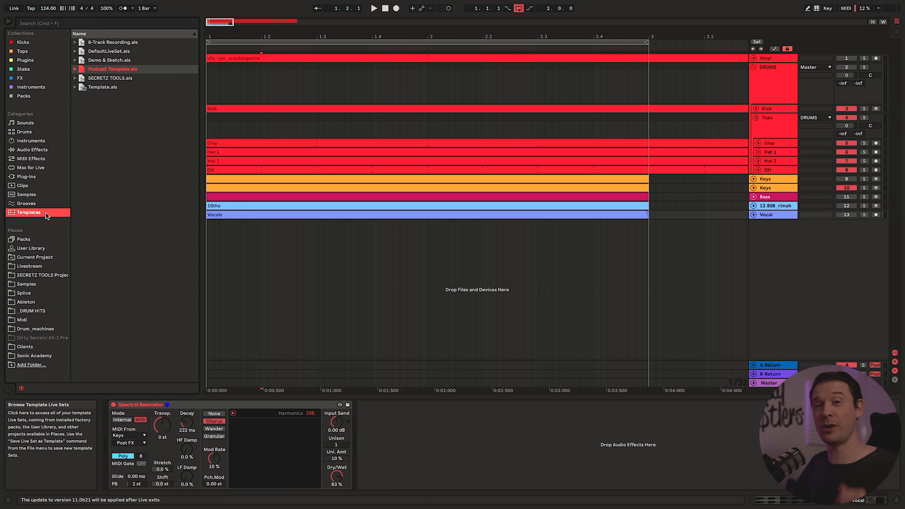
{"action": "left_click", "coordinate": [124, 79]}
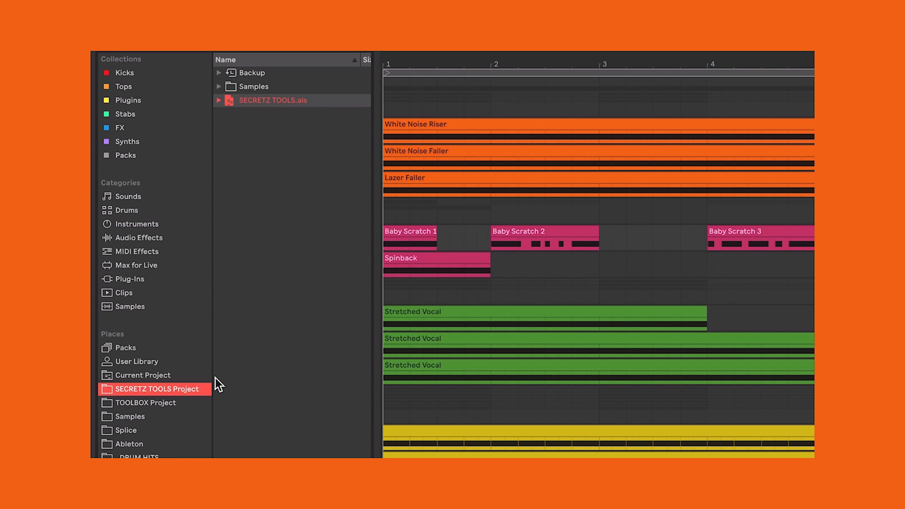
{"action": "left_click", "coordinate": [218, 100]}
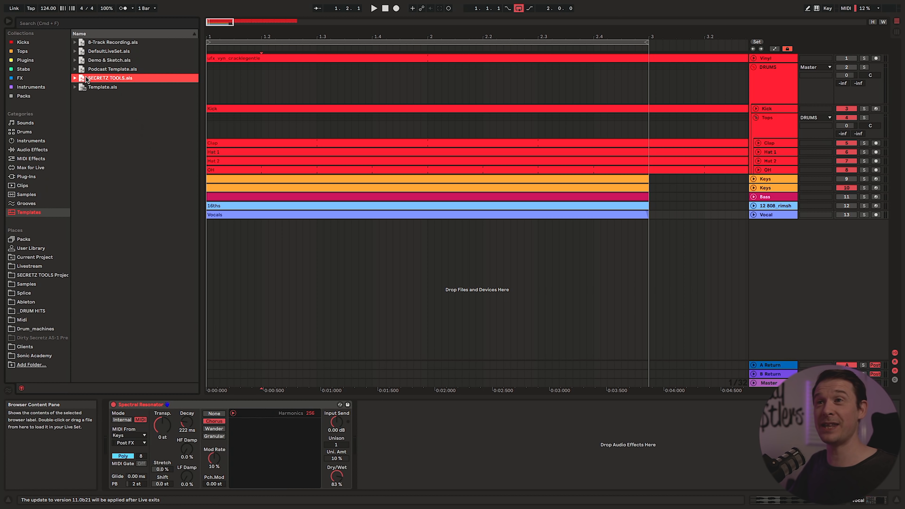
{"action": "left_click", "coordinate": [74, 78]}
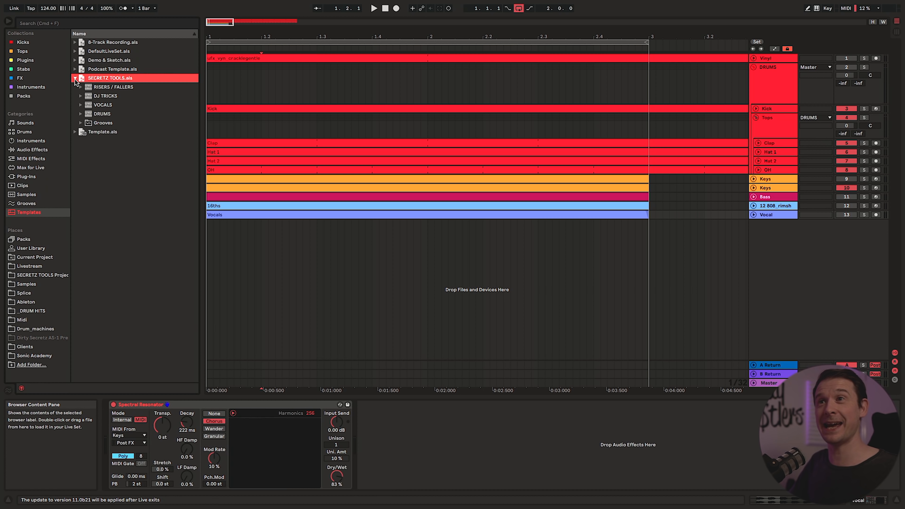
{"action": "left_click", "coordinate": [81, 87]}
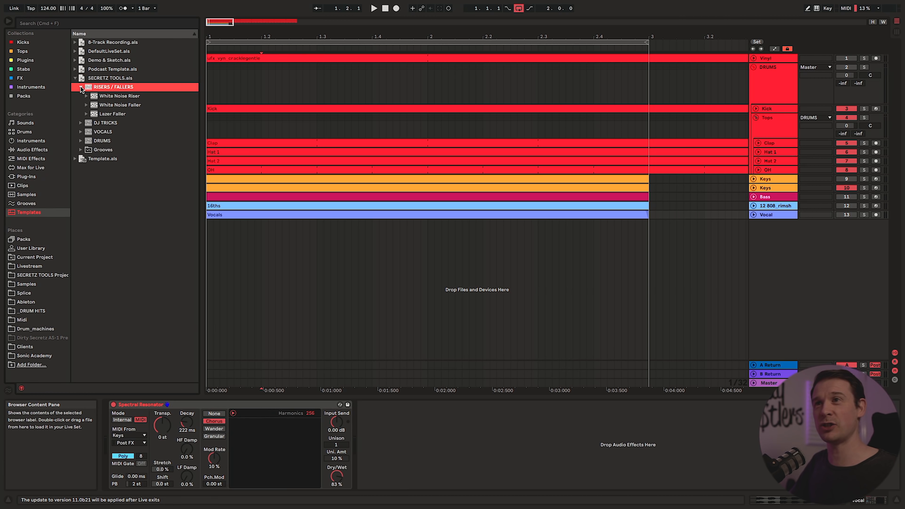
{"action": "left_click", "coordinate": [81, 122]}
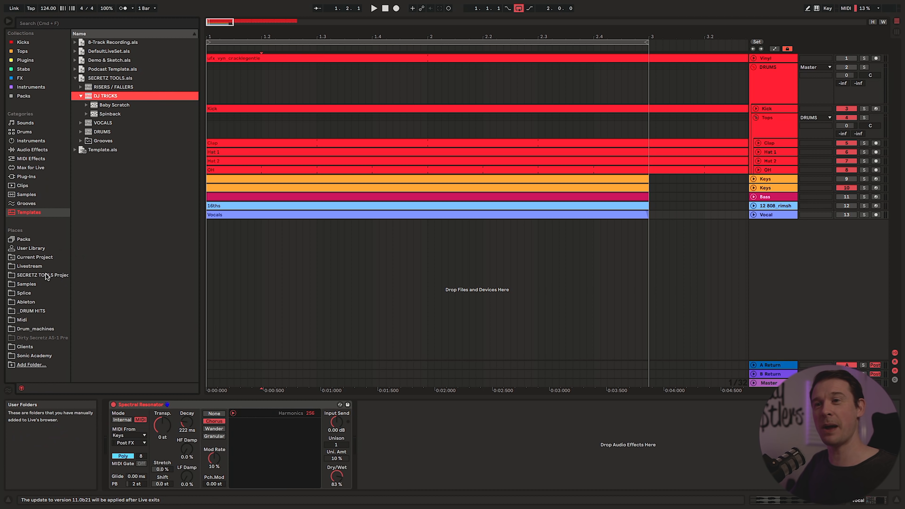
{"action": "left_click", "coordinate": [25, 213]}
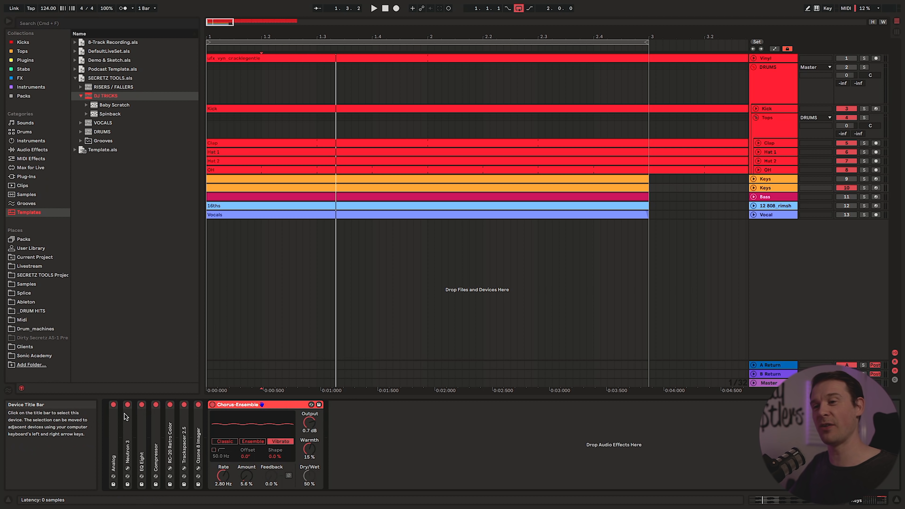
Group the Keys track's effects from Neutron 3 through Chorus-Ensemble into an Audio Effect Rack and show its macro controls
{"action": "left_click", "coordinate": [128, 419]}
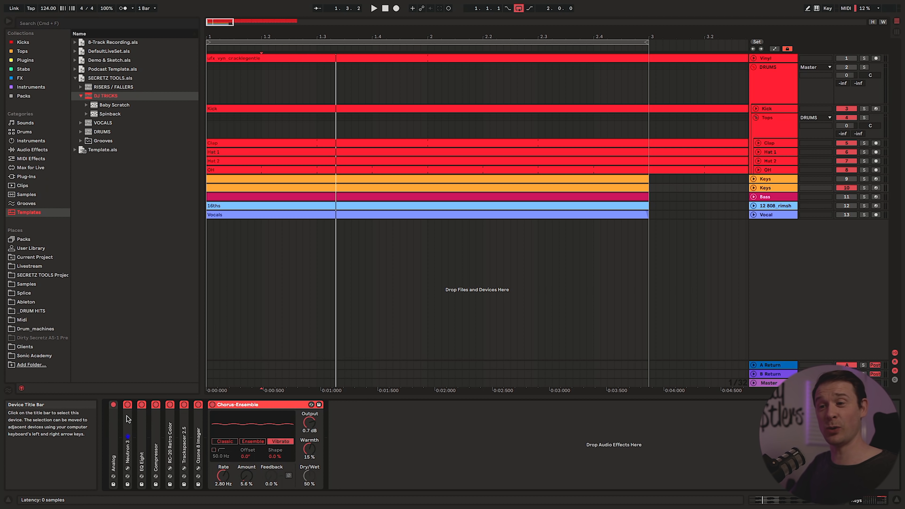
{"action": "right_click", "coordinate": [126, 416]}
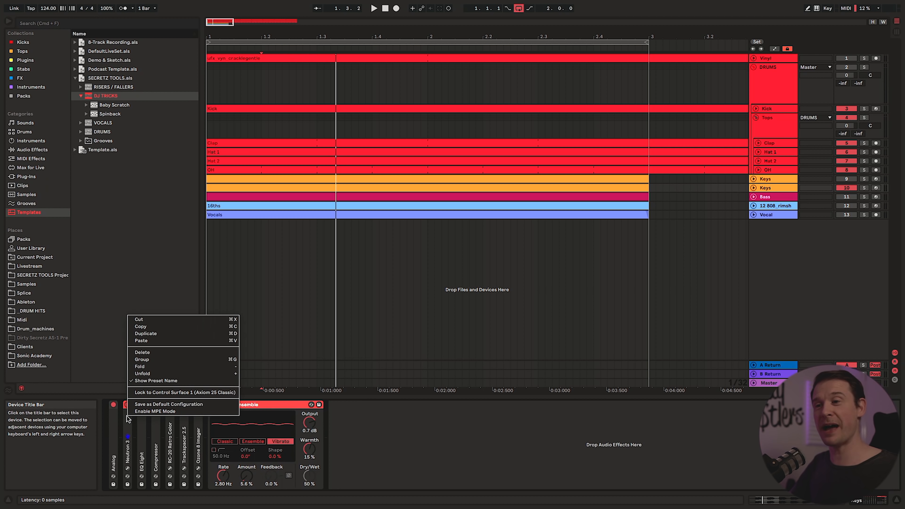
{"action": "left_click", "coordinate": [159, 359]}
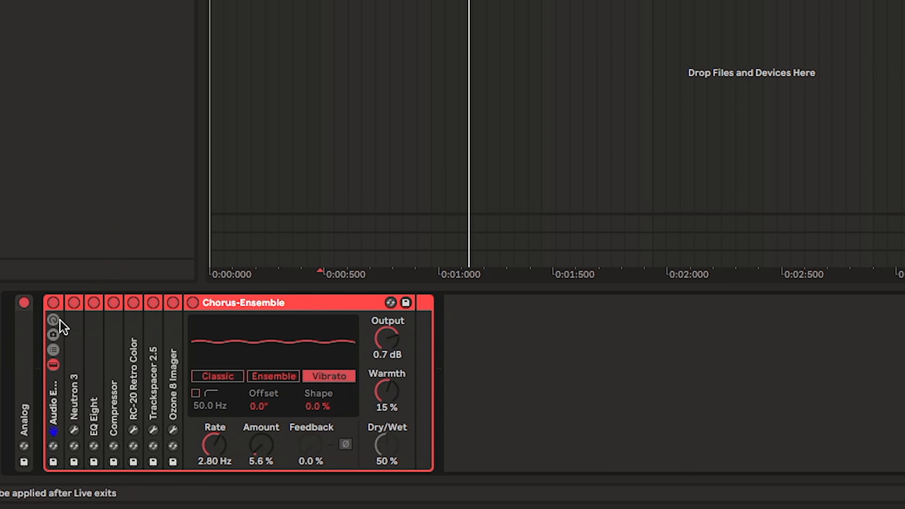
{"action": "left_click", "coordinate": [58, 320]}
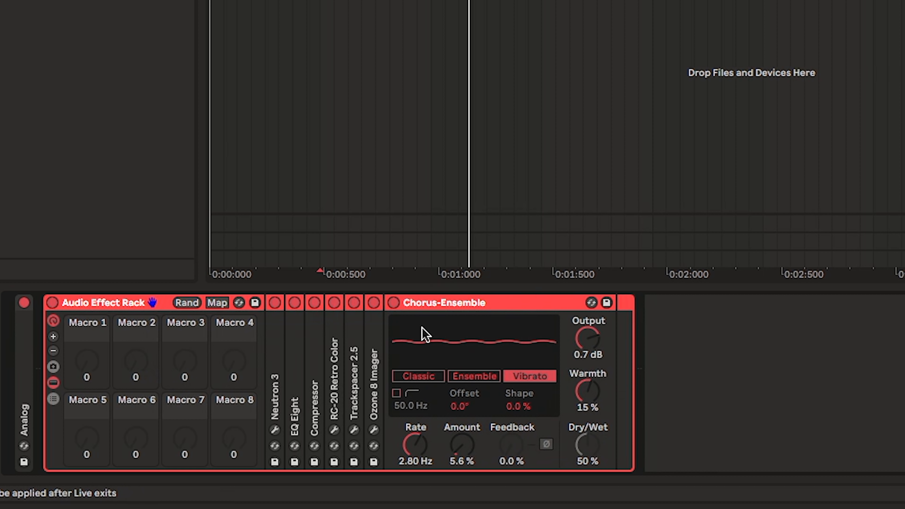
Map Chorus-Ensemble's Rate to Macro 1 and its Amount to Macro 2
{"action": "right_click", "coordinate": [417, 452]}
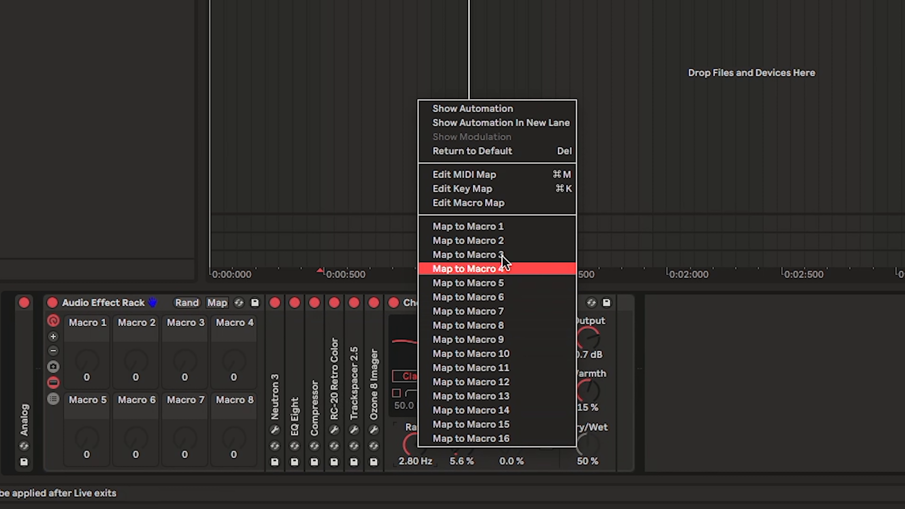
{"action": "left_click", "coordinate": [507, 230]}
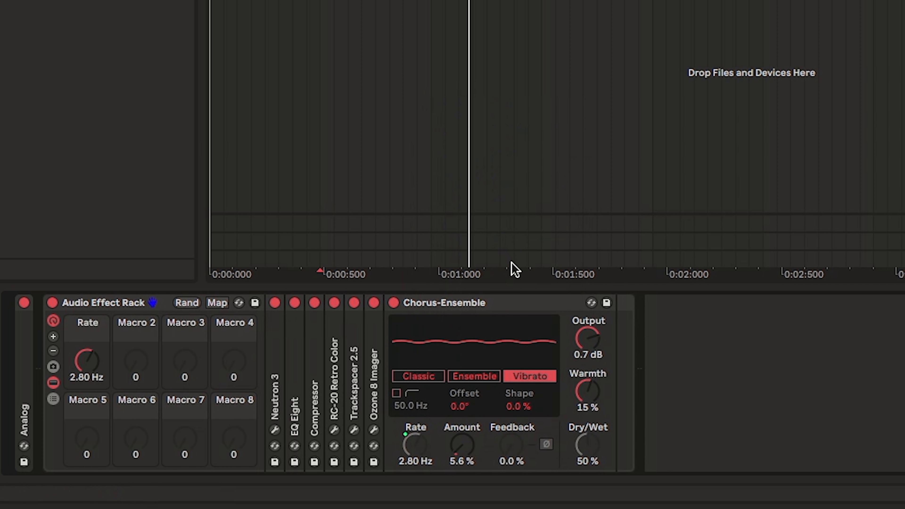
{"action": "right_click", "coordinate": [463, 446]}
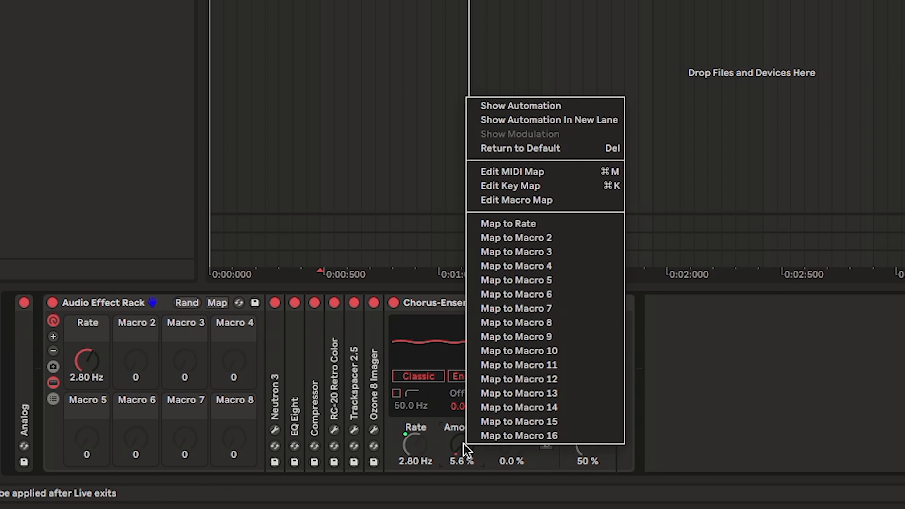
{"action": "left_click", "coordinate": [536, 234]}
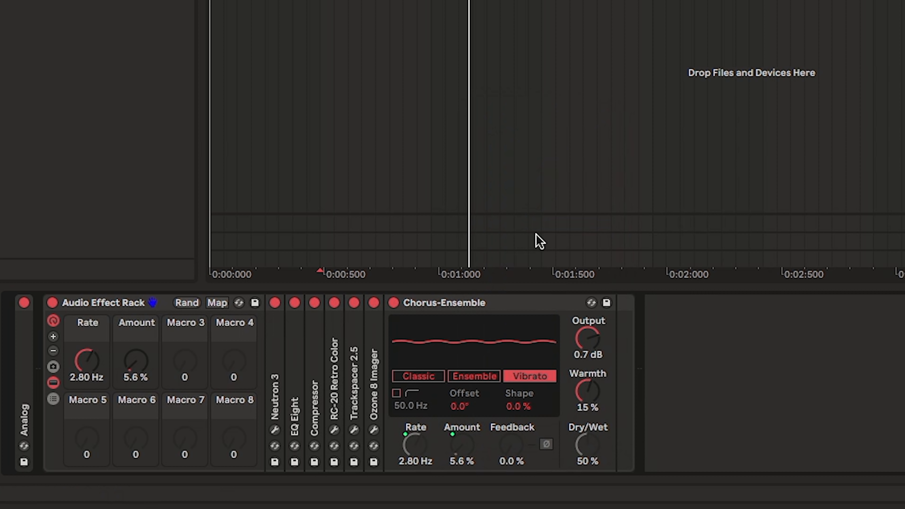
Hide the devices inside the Audio Effect Rack and reduce its macro controls to only Rate and Amount
{"action": "left_click", "coordinate": [53, 382]}
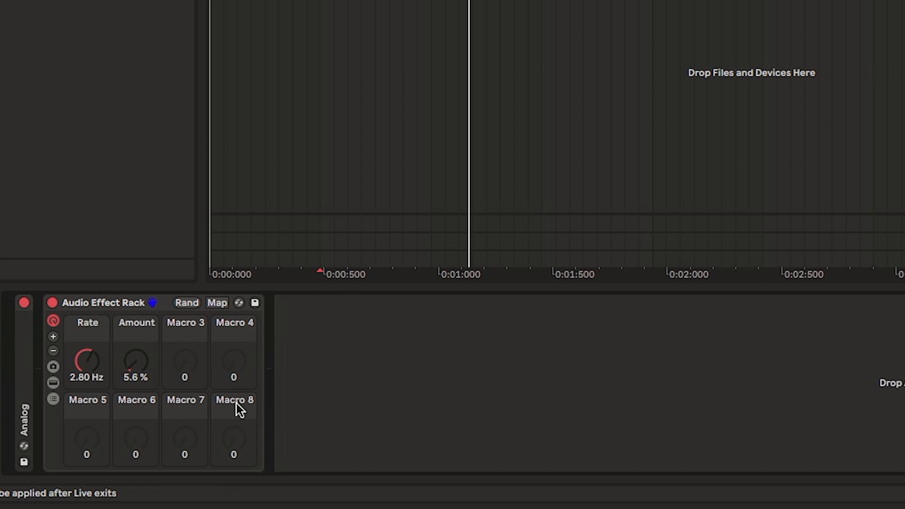
{"action": "left_click", "coordinate": [54, 352]}
{"action": "left_click", "coordinate": [55, 352]}
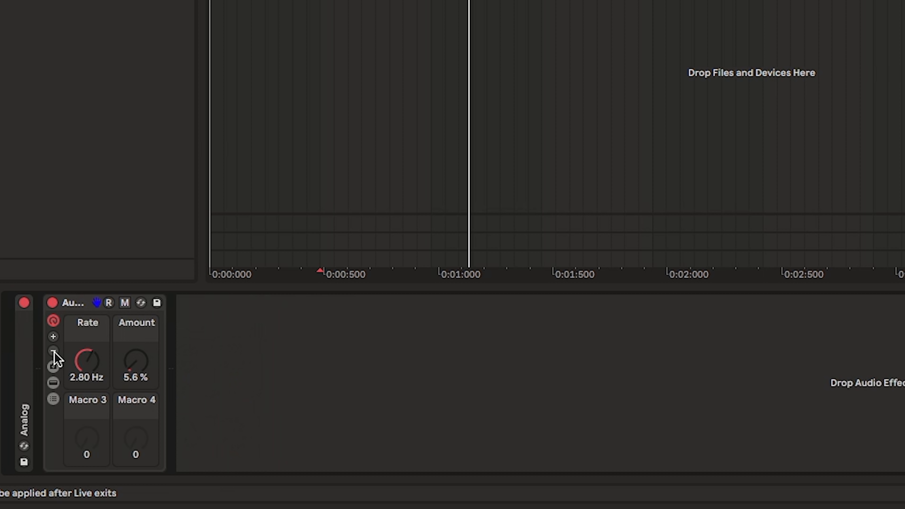
{"action": "left_click", "coordinate": [54, 352]}
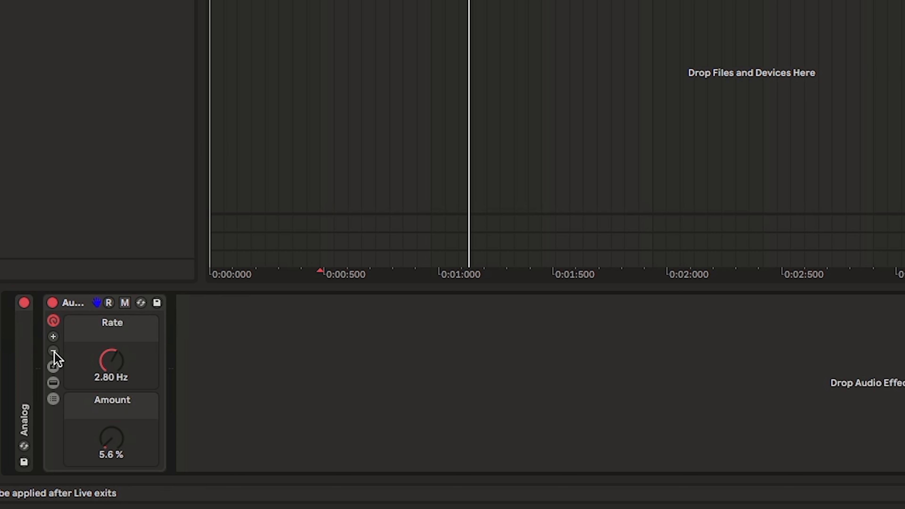
Expand the Audio Effect Rack to sixteen macro controls and reduce it back to two
{"action": "left_click", "coordinate": [53, 337]}
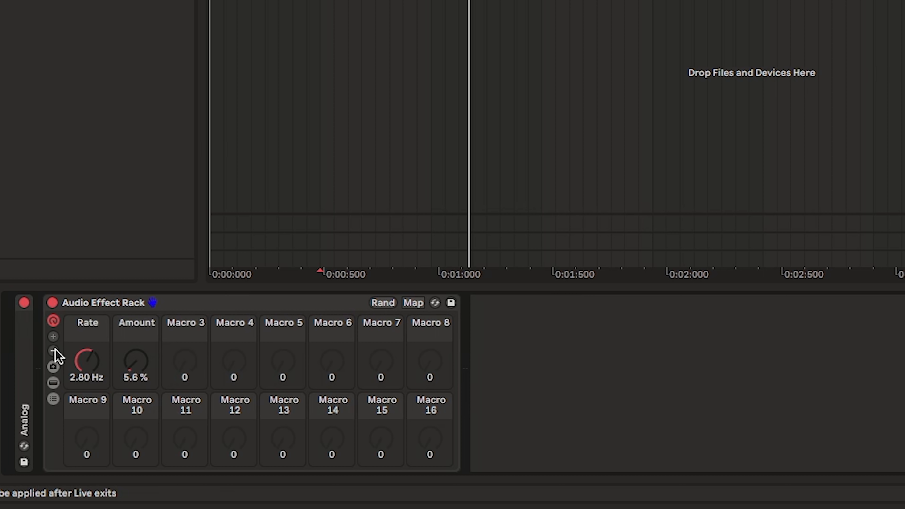
{"action": "left_click", "coordinate": [54, 353]}
{"action": "left_click", "coordinate": [53, 351]}
{"action": "left_click", "coordinate": [54, 351]}
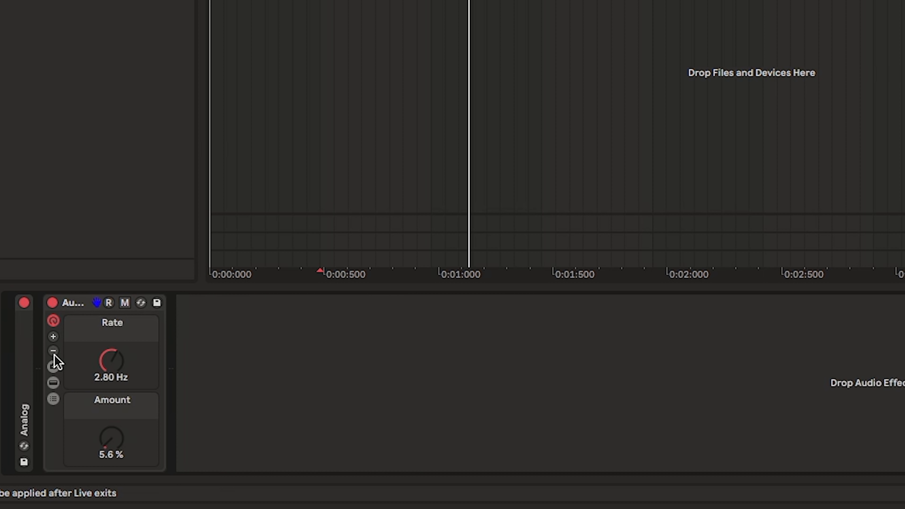